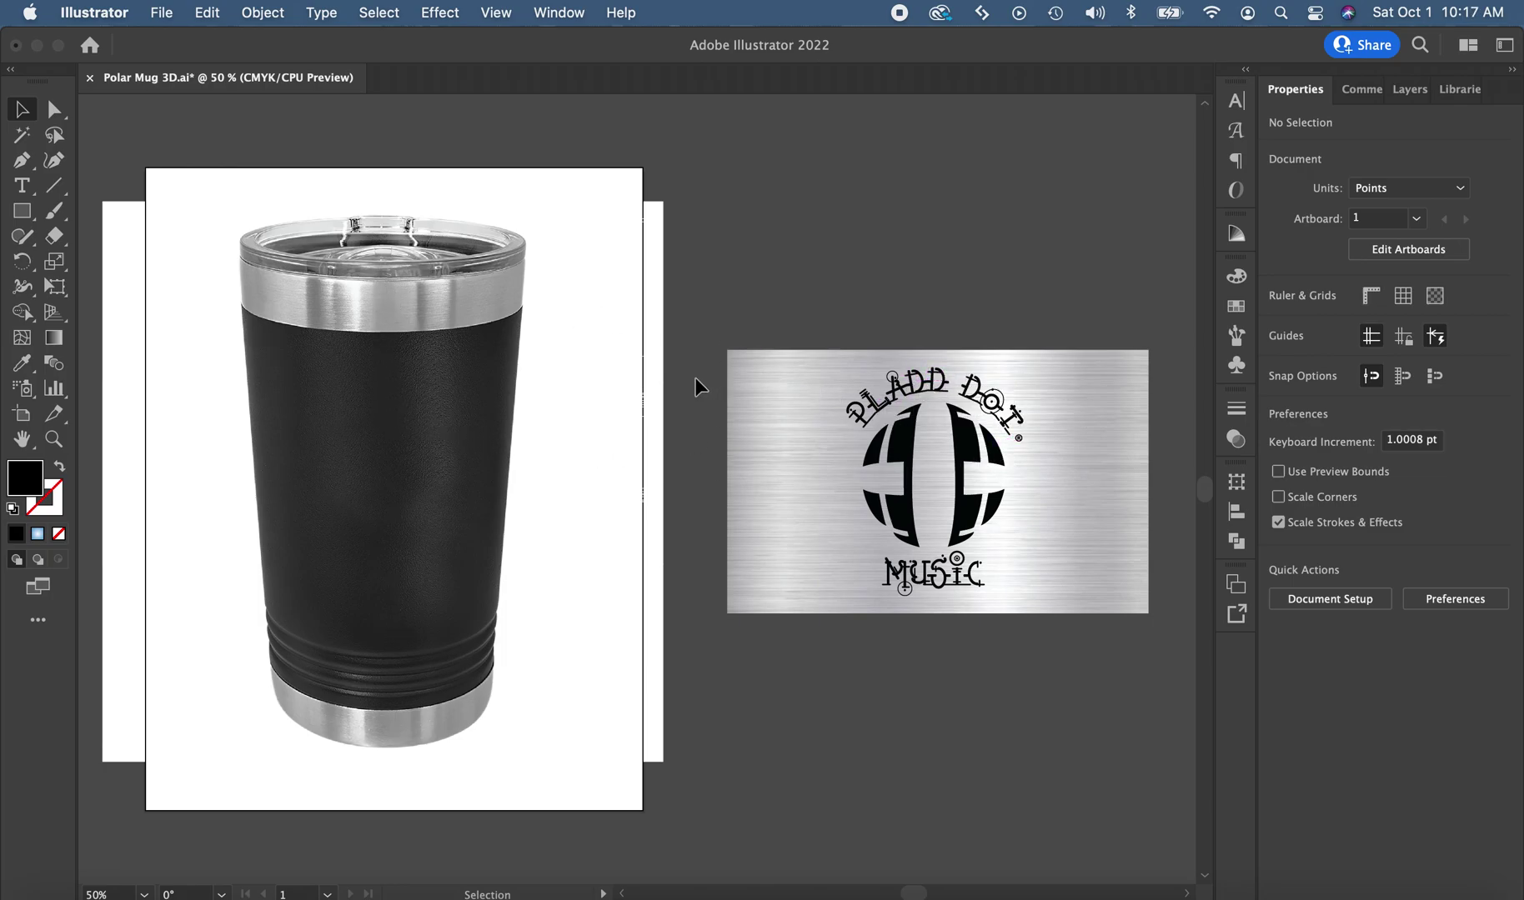
# Nudge the view over the tumbler photo and switch to the Pen tool
pyautogui.scroll(1, 696, 378)
pyautogui.hscroll(-1, 695, 378)
pyautogui.click(21, 160)
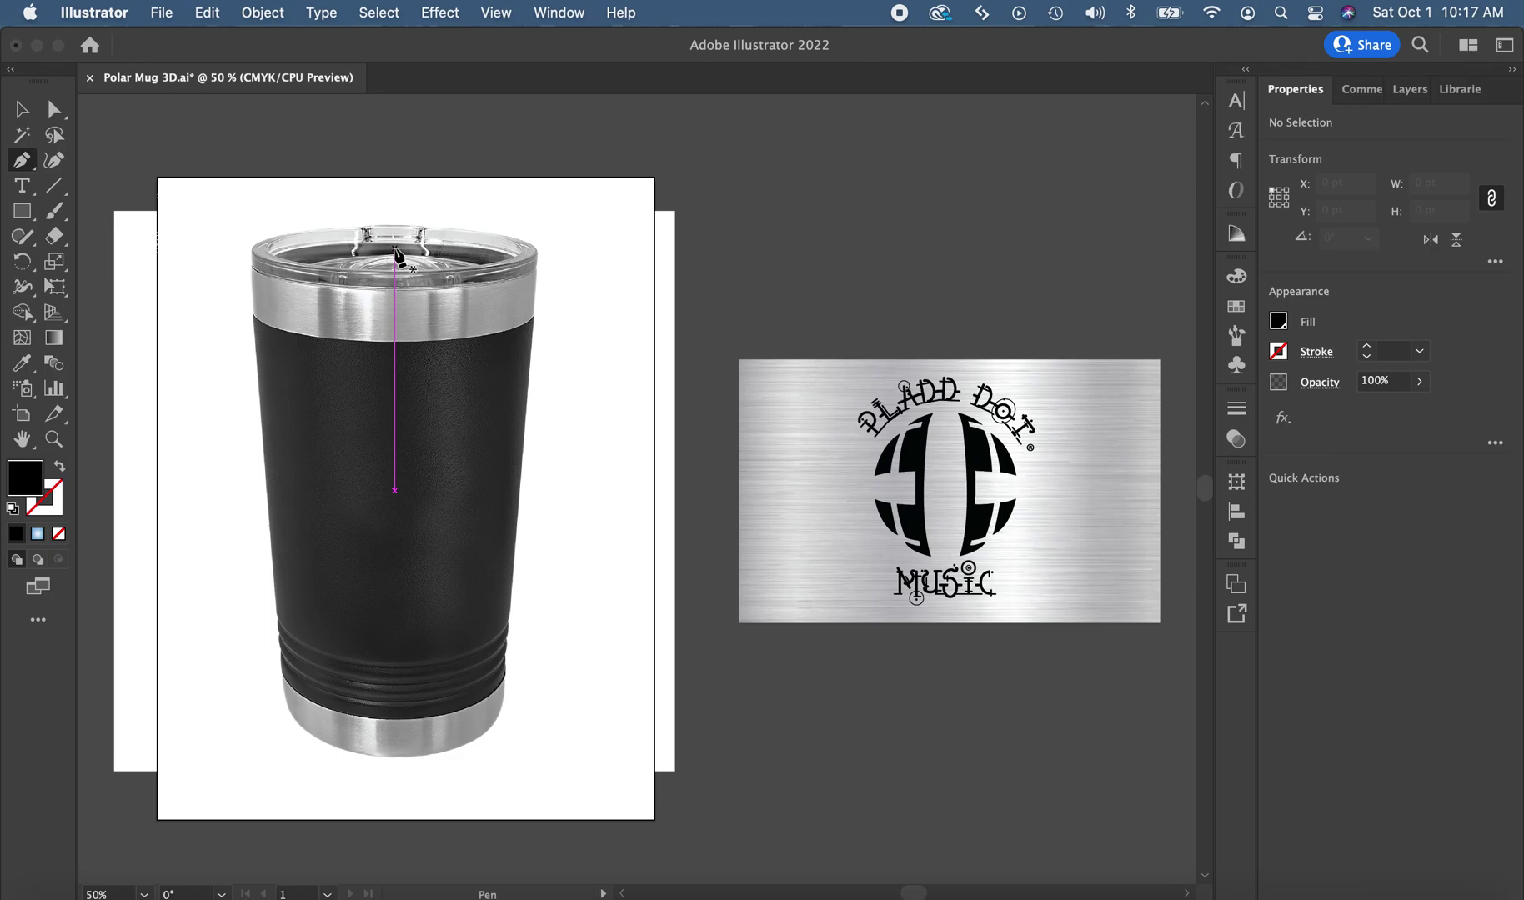
# Trace a closed four-point profile: lid centre, lid-left corner, bottom-left, bottom centre
pyautogui.click(394, 248)
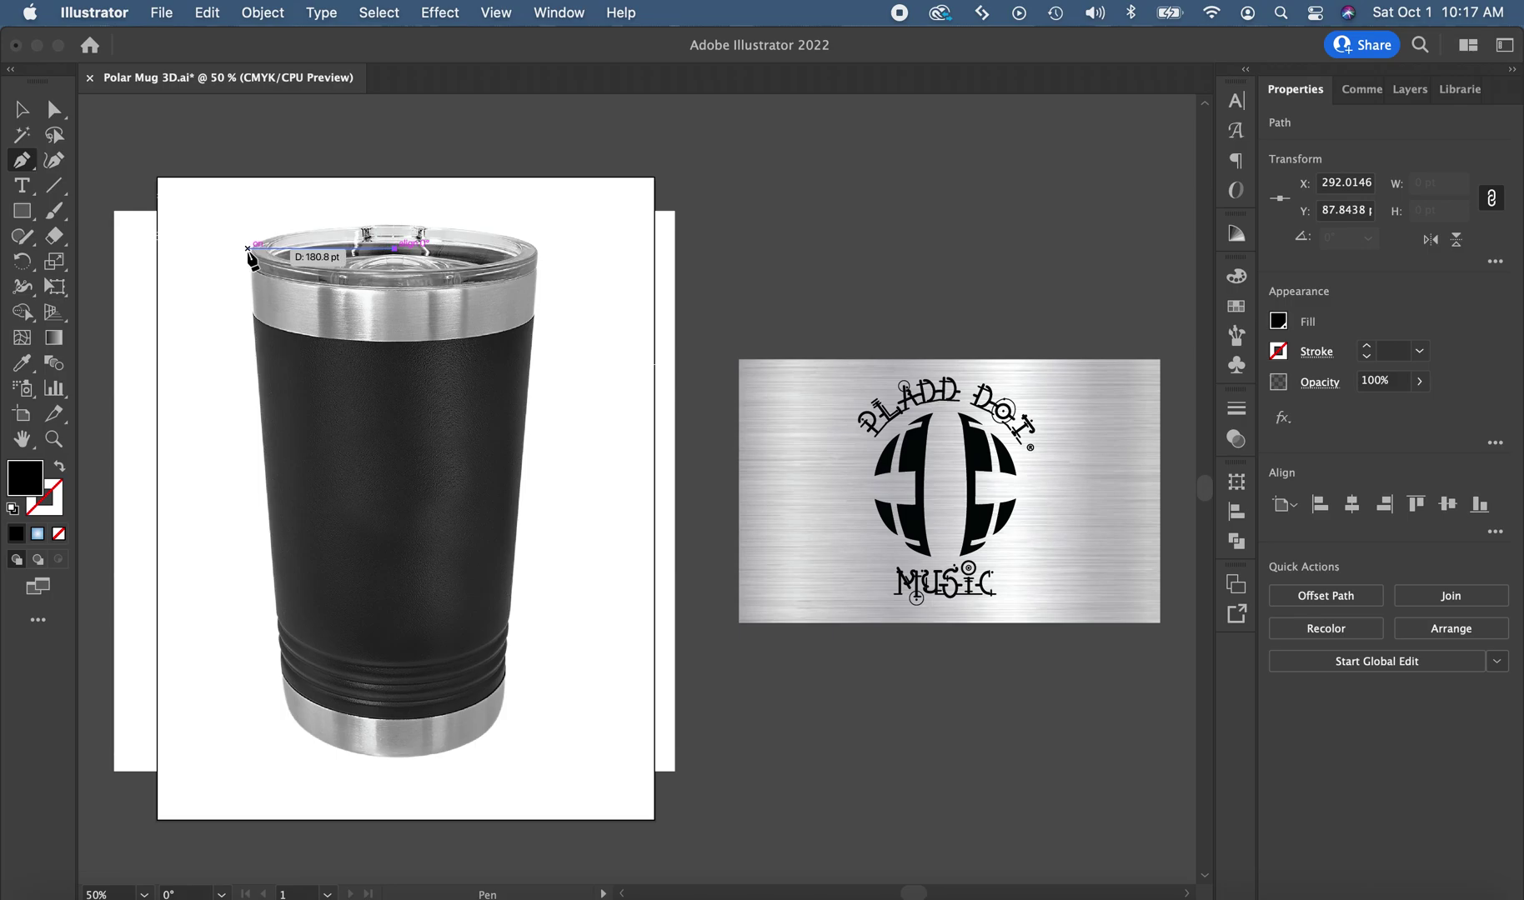
pyautogui.click(247, 249)
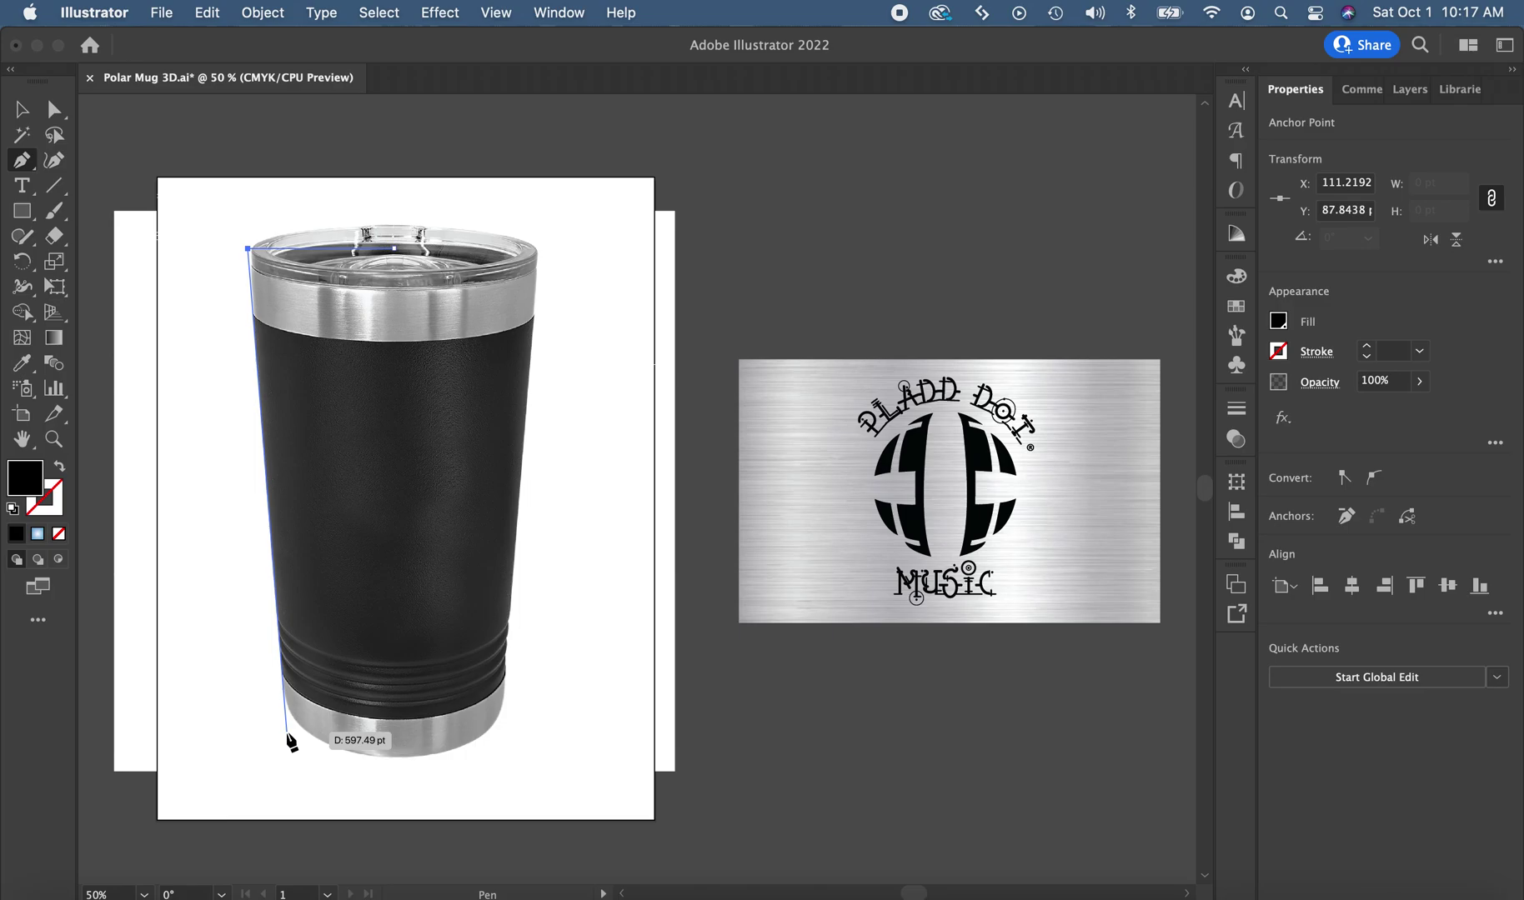
pyautogui.click(287, 731)
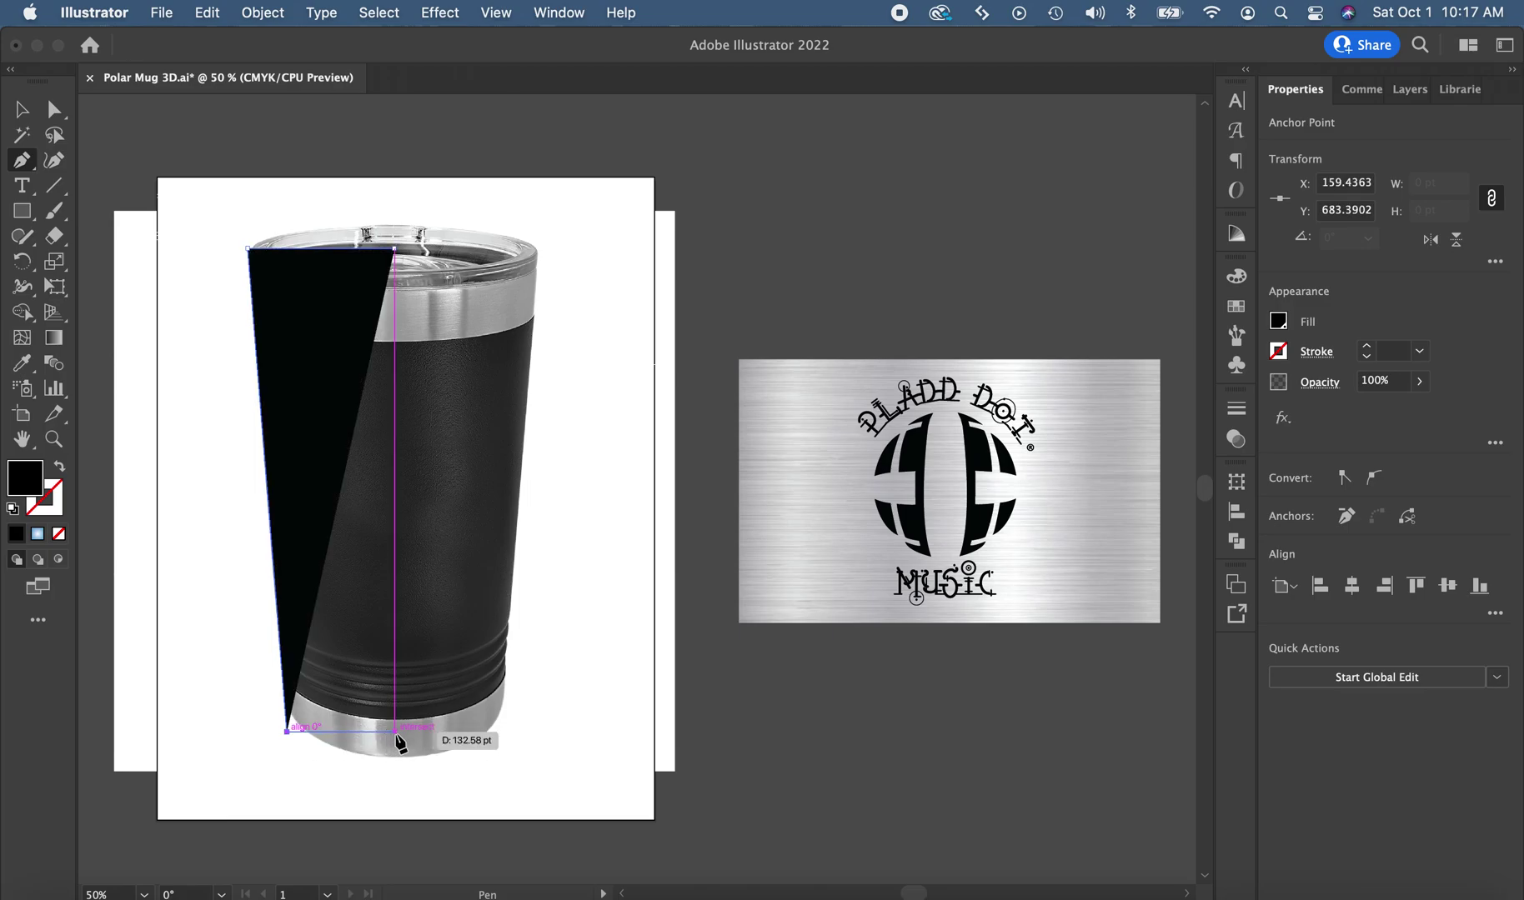
pyautogui.click(394, 732)
pyautogui.click(395, 250)
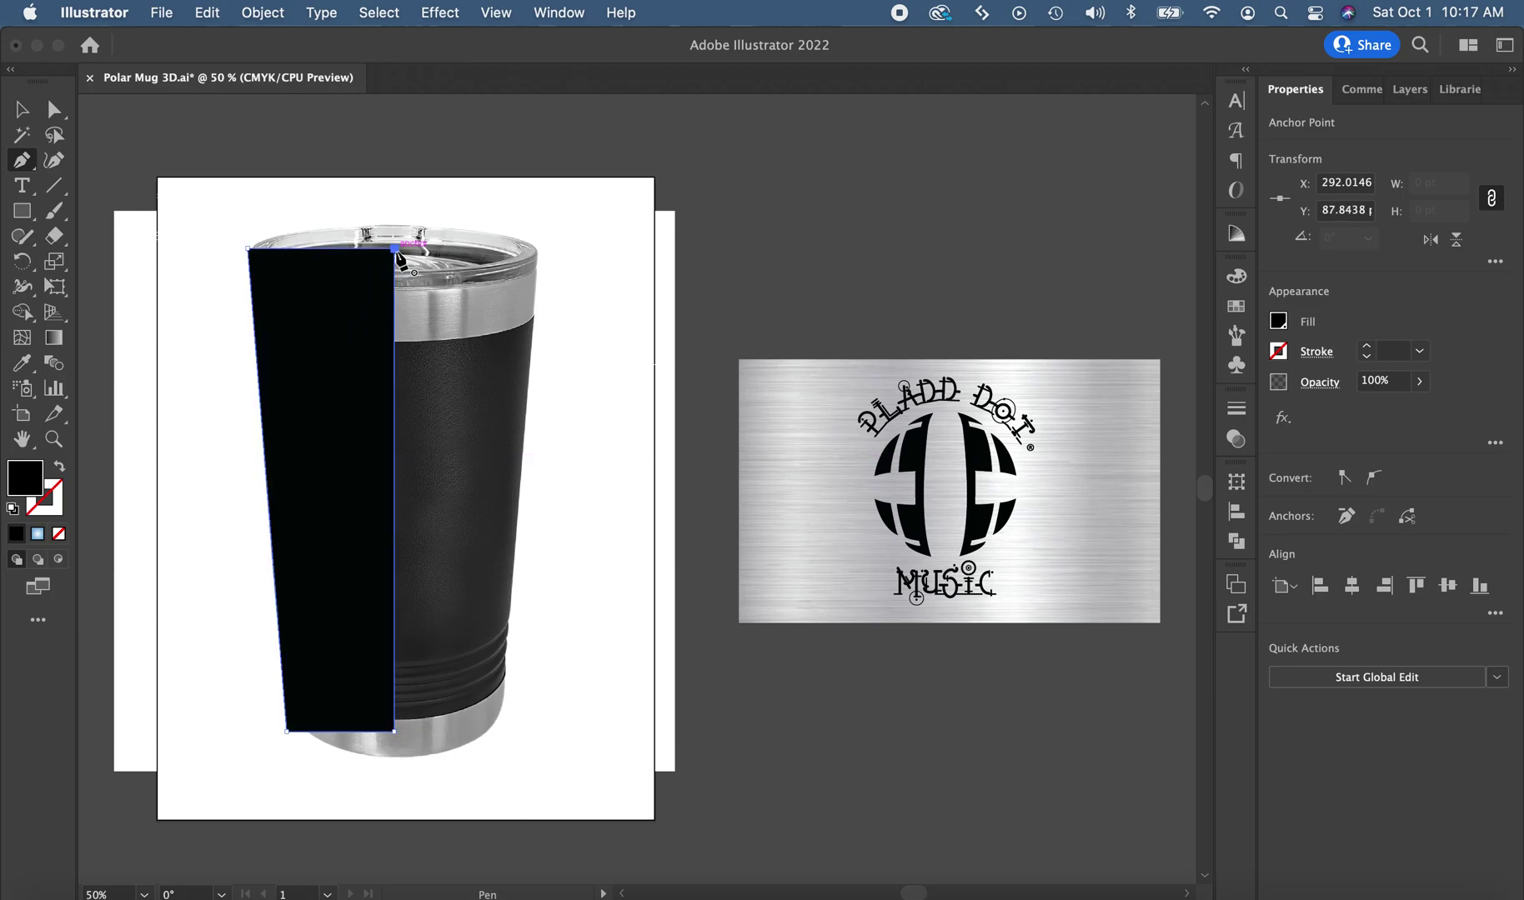
pyautogui.click(21, 109)
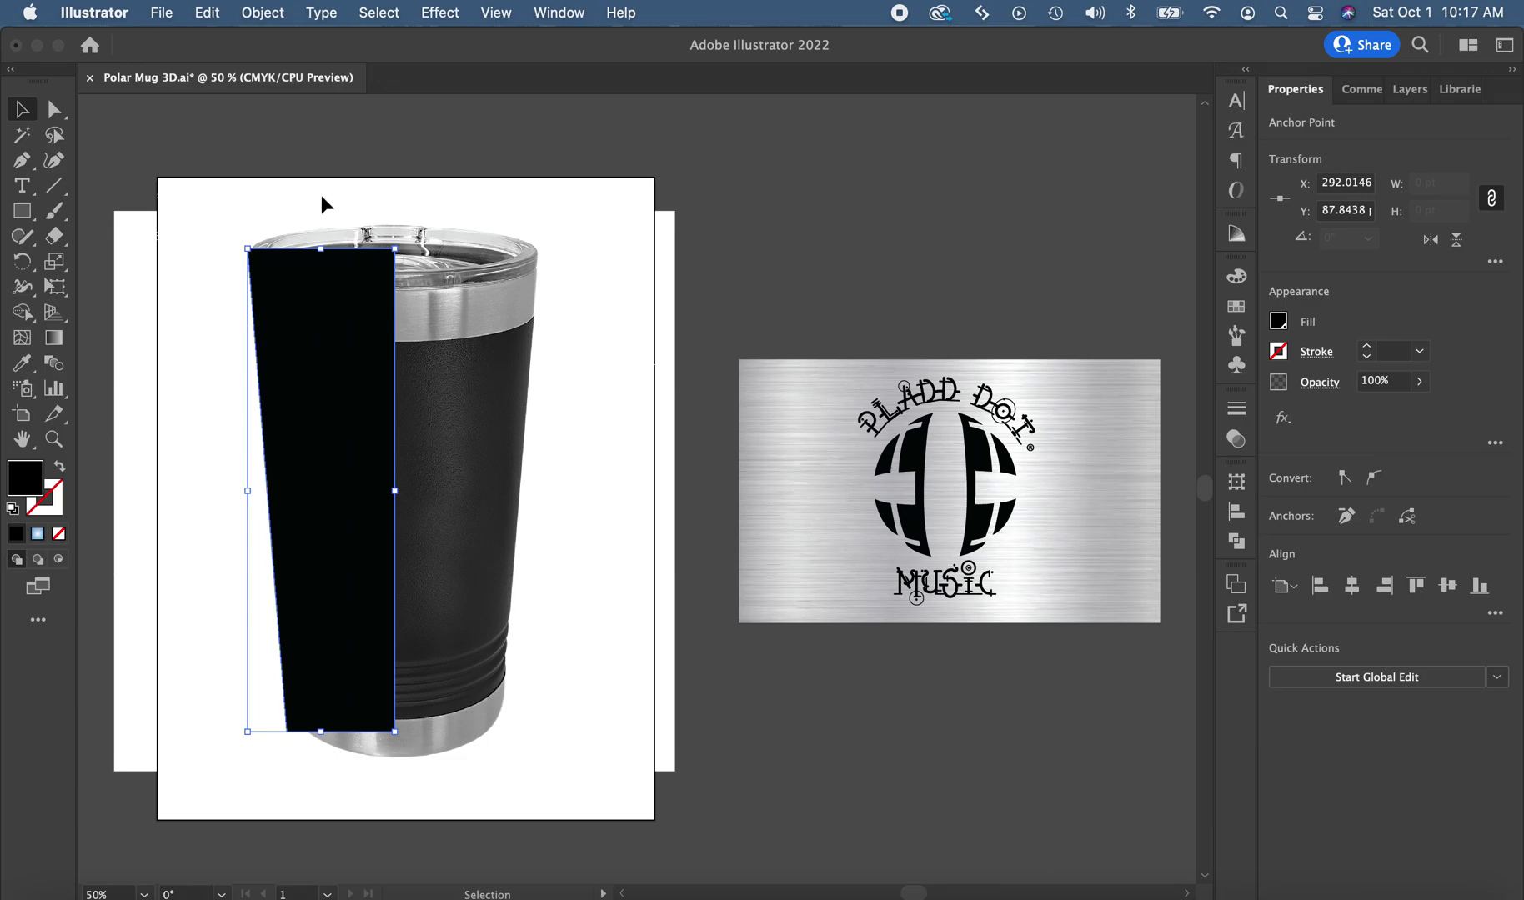
# Reselect the black profile and apply Effect > 3D (Classic) > Revolve (Classic)
pyautogui.click(278, 185)
pyautogui.click(325, 322)
pyautogui.click(448, 8)
pyautogui.moveTo(485, 167)
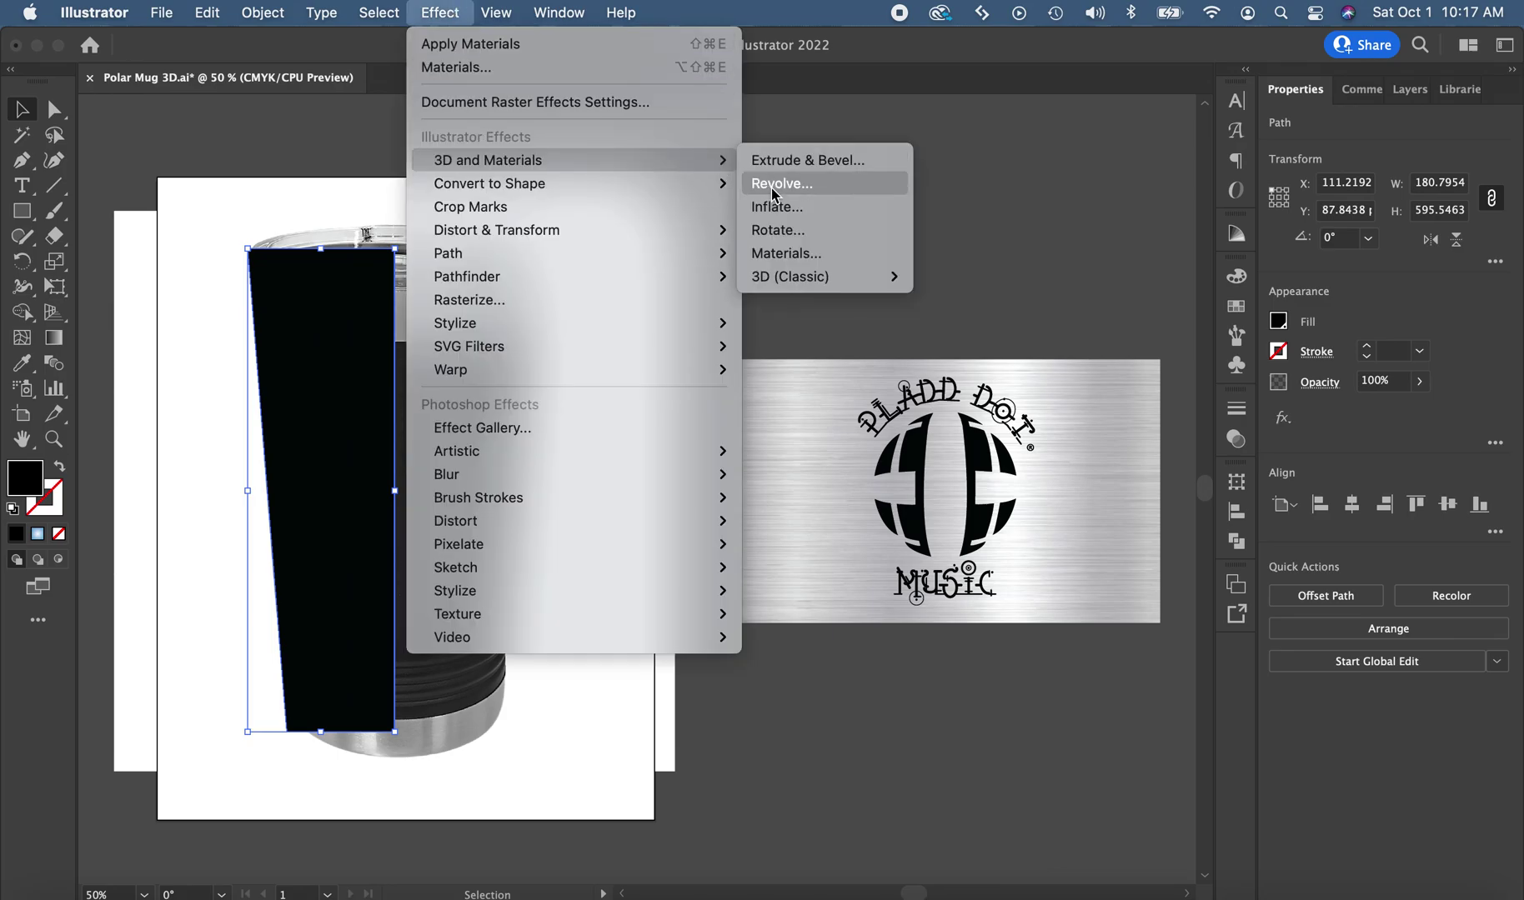
pyautogui.moveTo(782, 286)
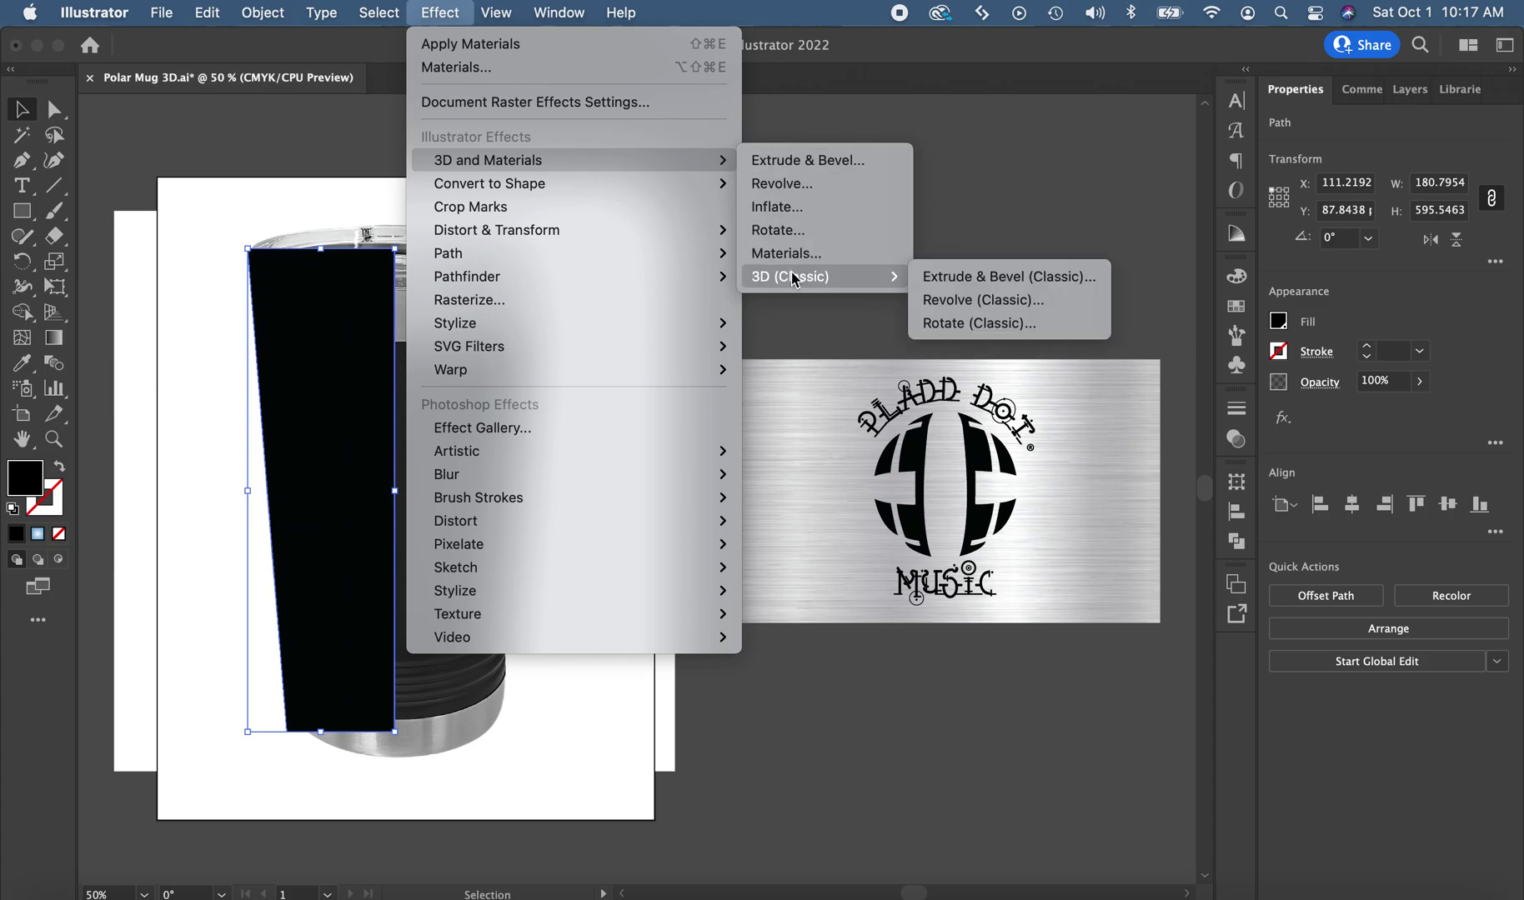
pyautogui.click(961, 301)
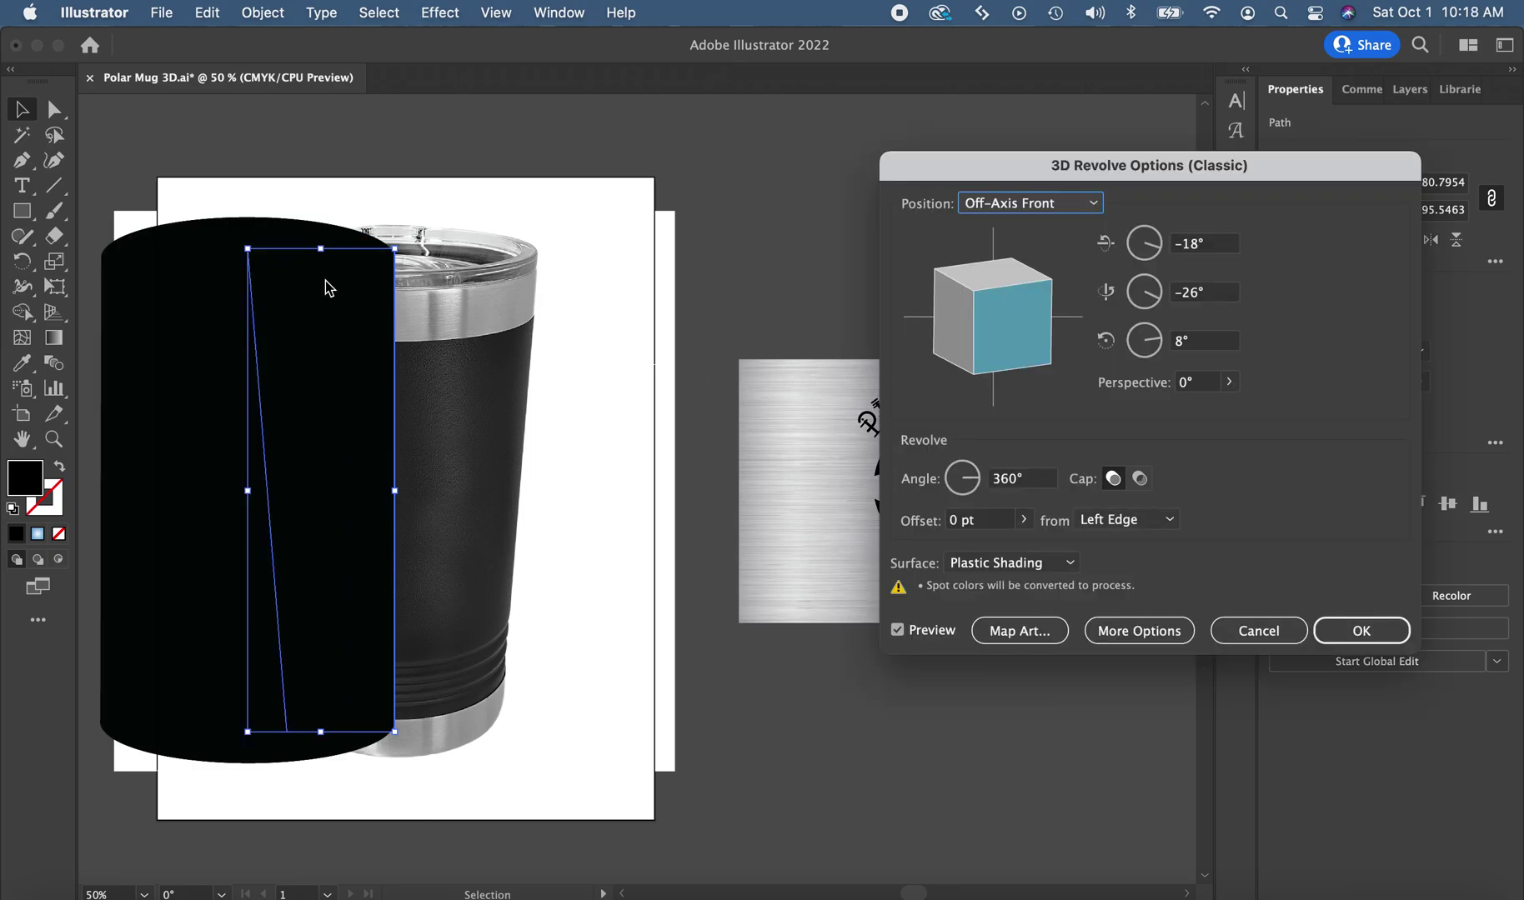
# Set the revolve Offset to measure from the Right Edge, giving a tapered tumbler body
pyautogui.click(1115, 523)
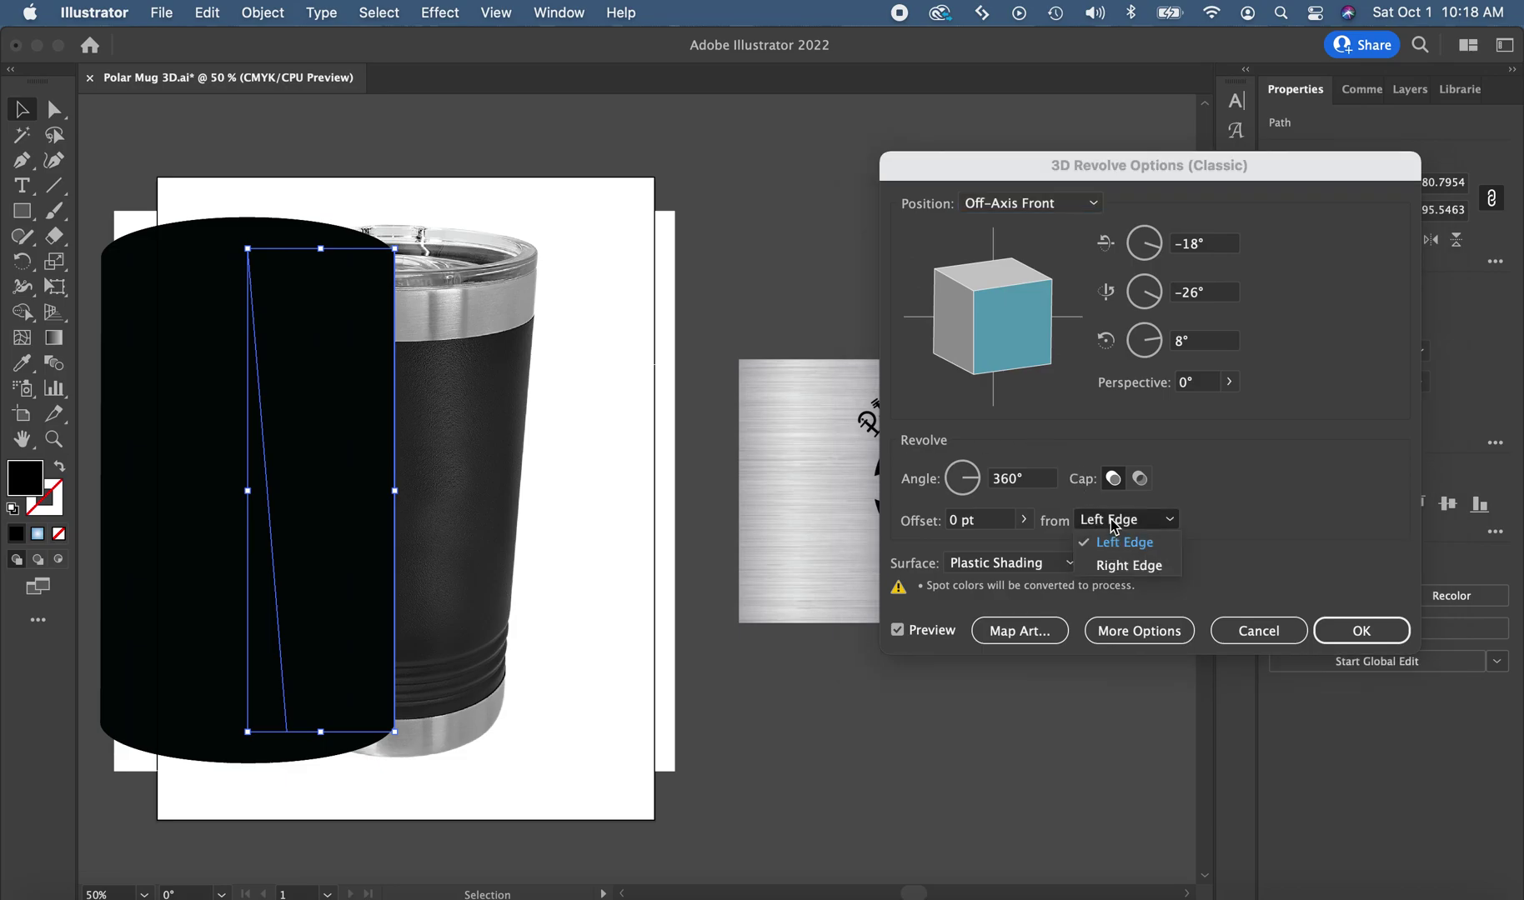
pyautogui.click(1115, 566)
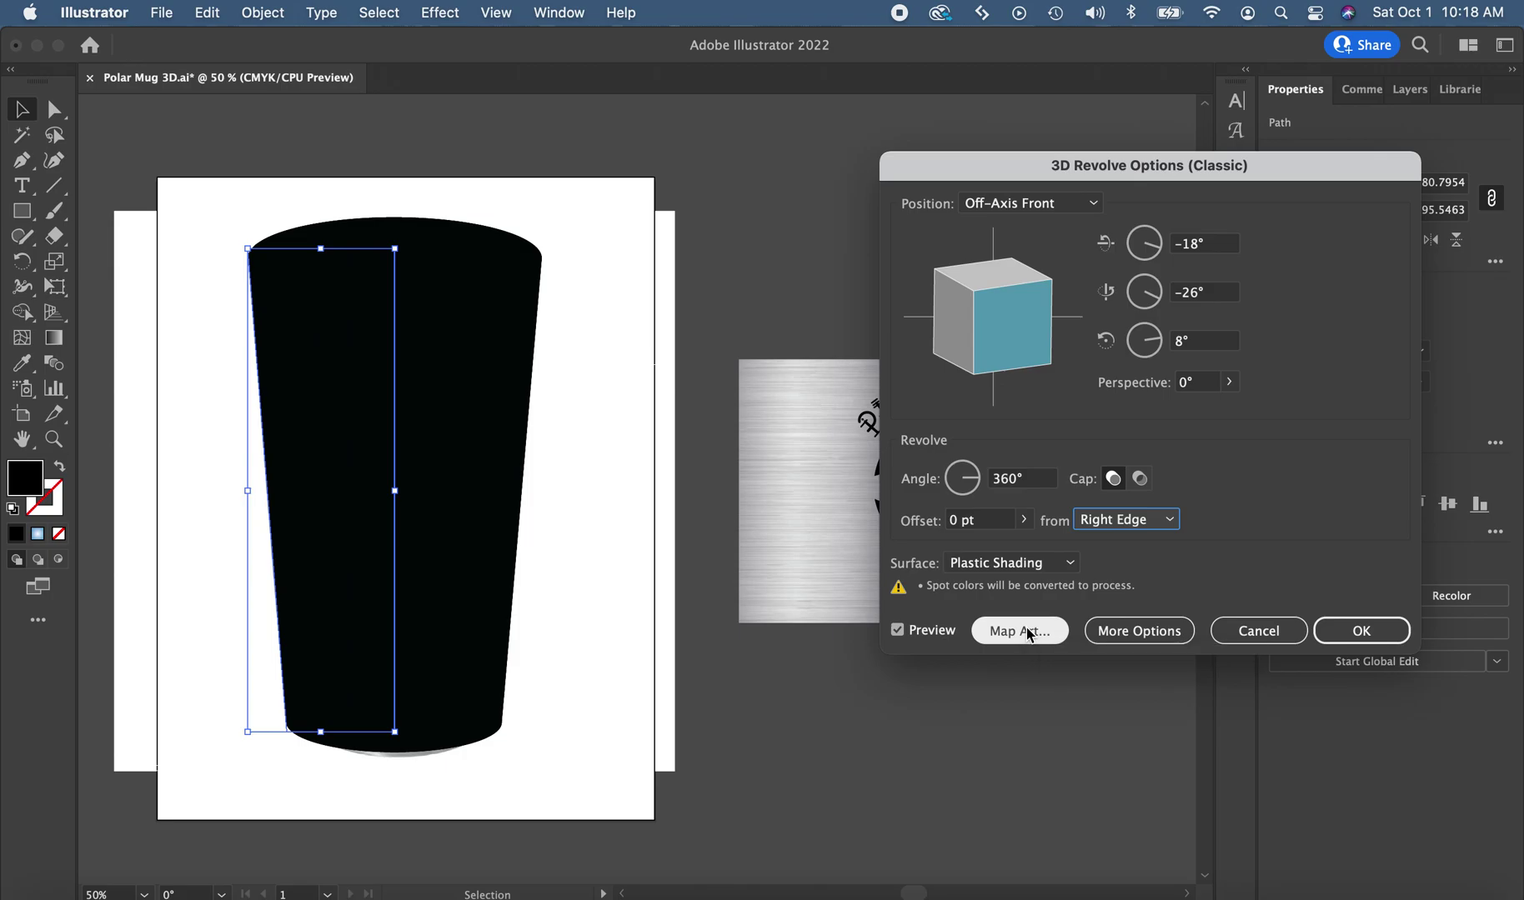
# In Map Art, map symbol Graphic 9 onto surface 1 and drag it onto the visible side
pyautogui.click(1026, 631)
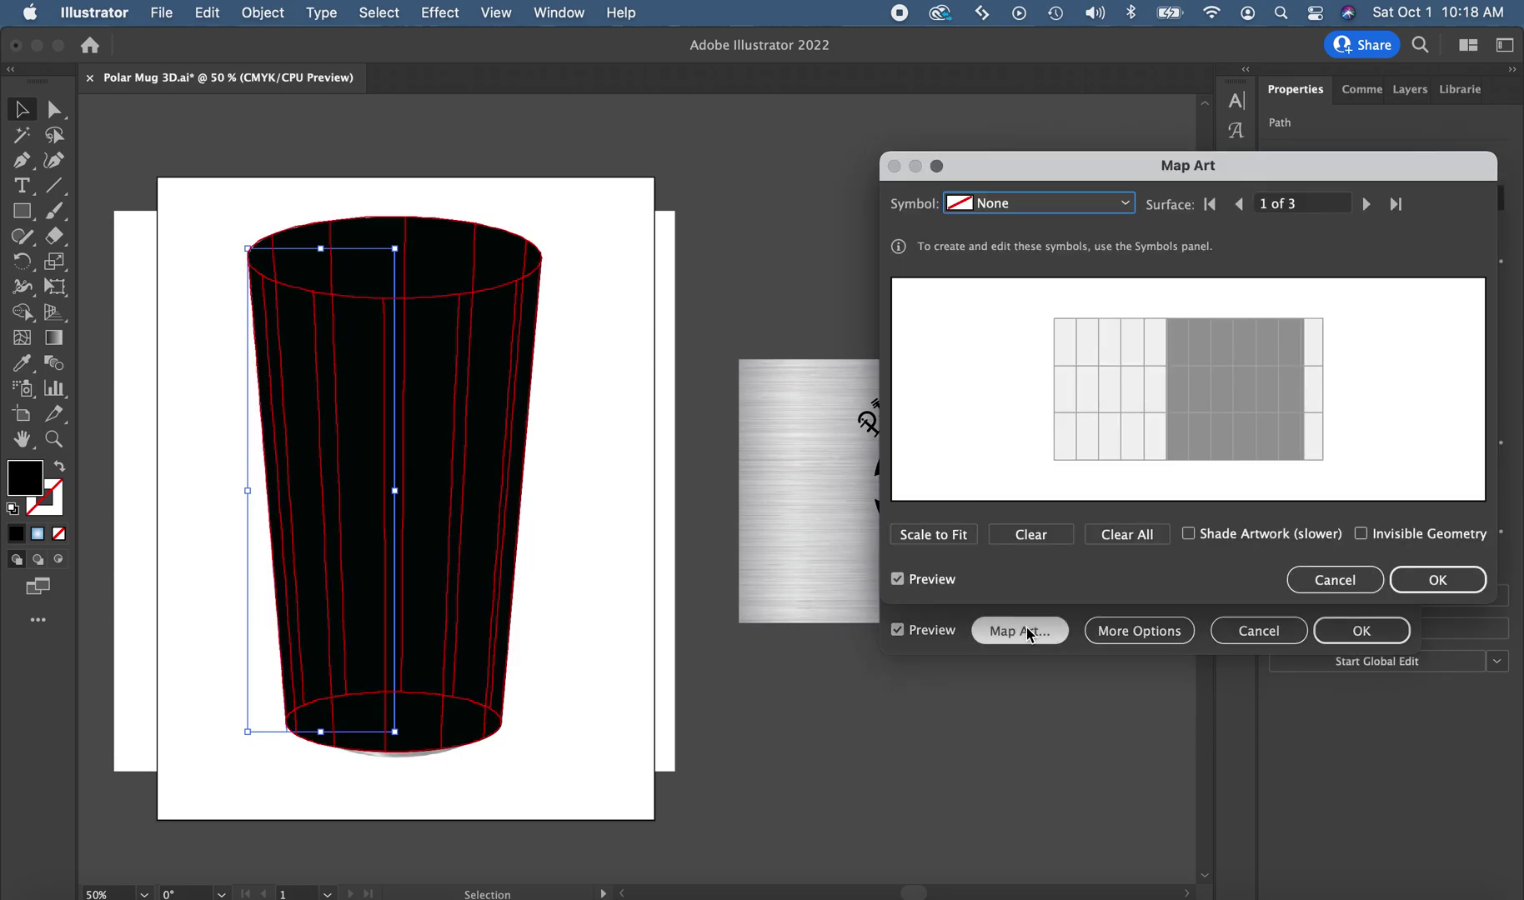
pyautogui.click(1020, 204)
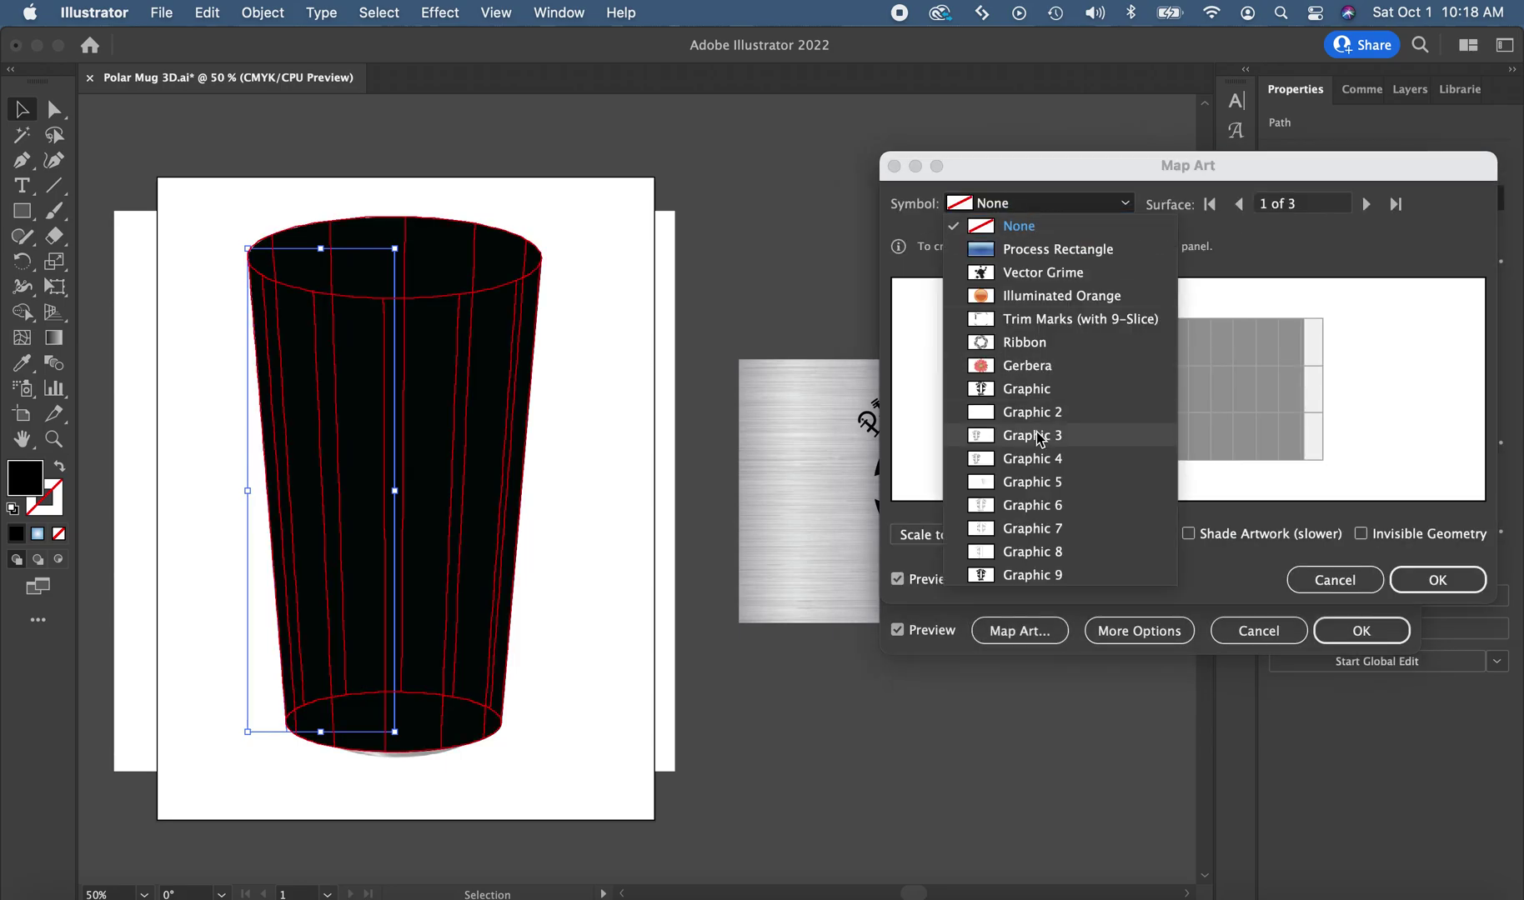
pyautogui.click(1027, 575)
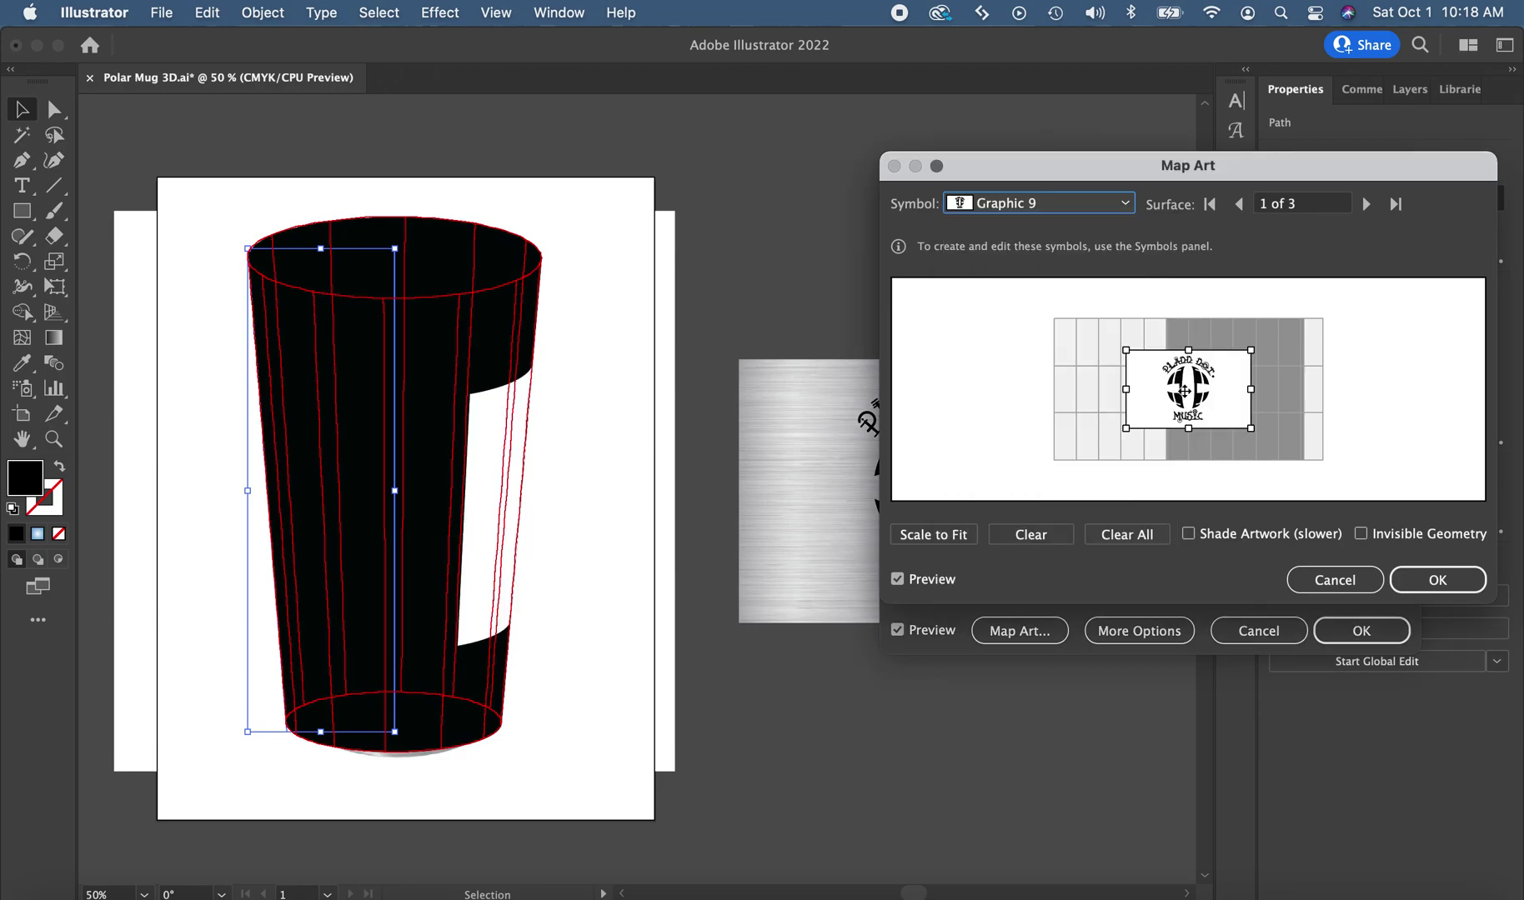
pyautogui.moveTo(1176, 391); pyautogui.dragTo(1129, 381)
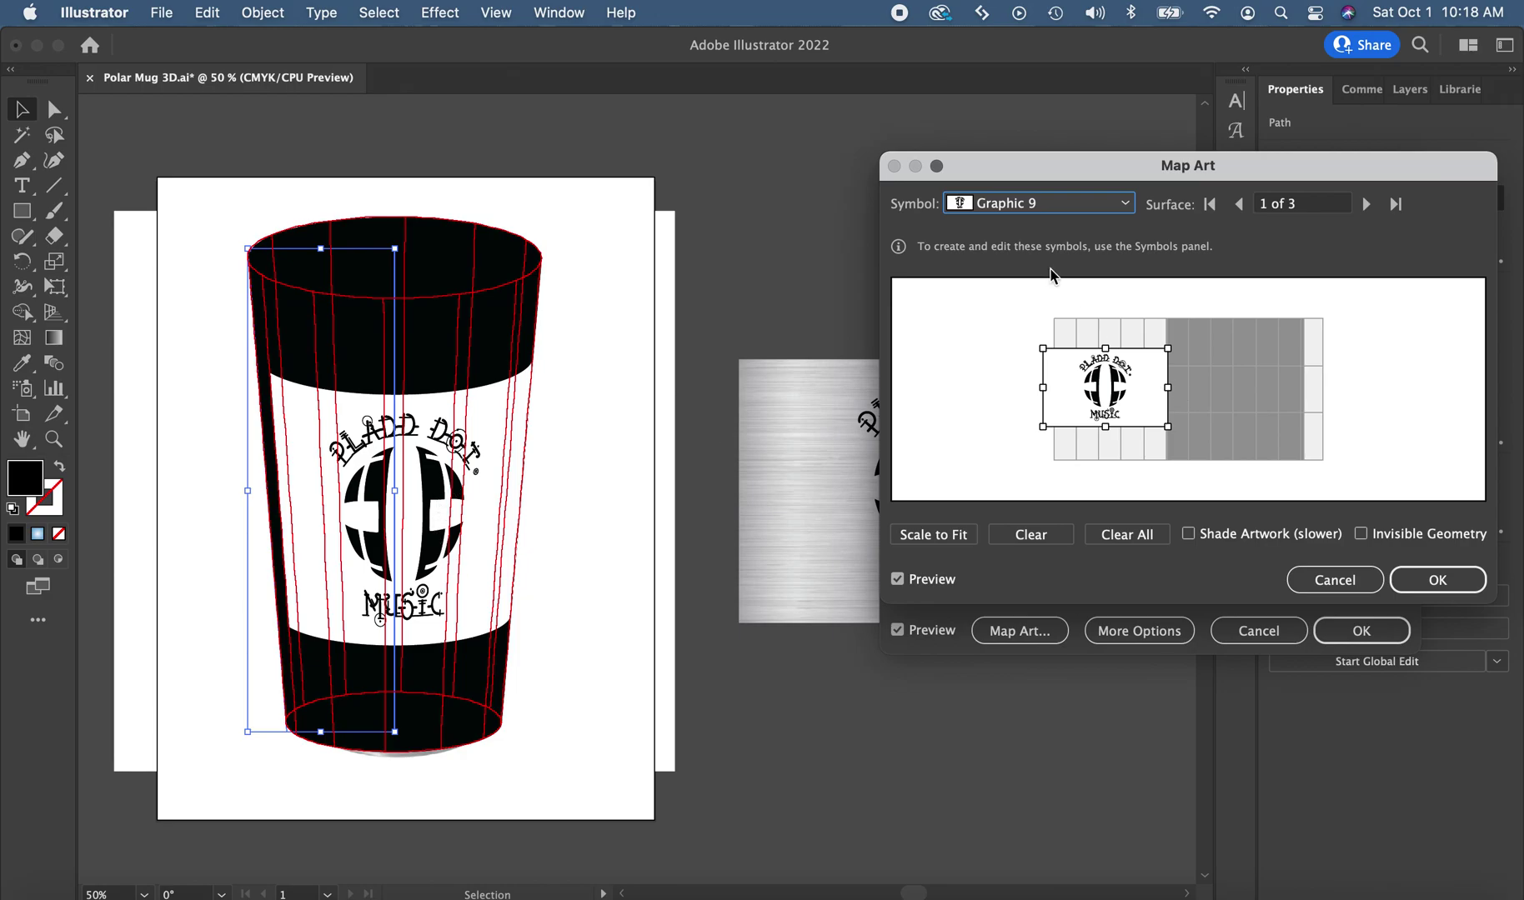
# Swap the mapped symbol to Graphic 8 and drag it until centred on the tumbler's front
pyautogui.click(1034, 205)
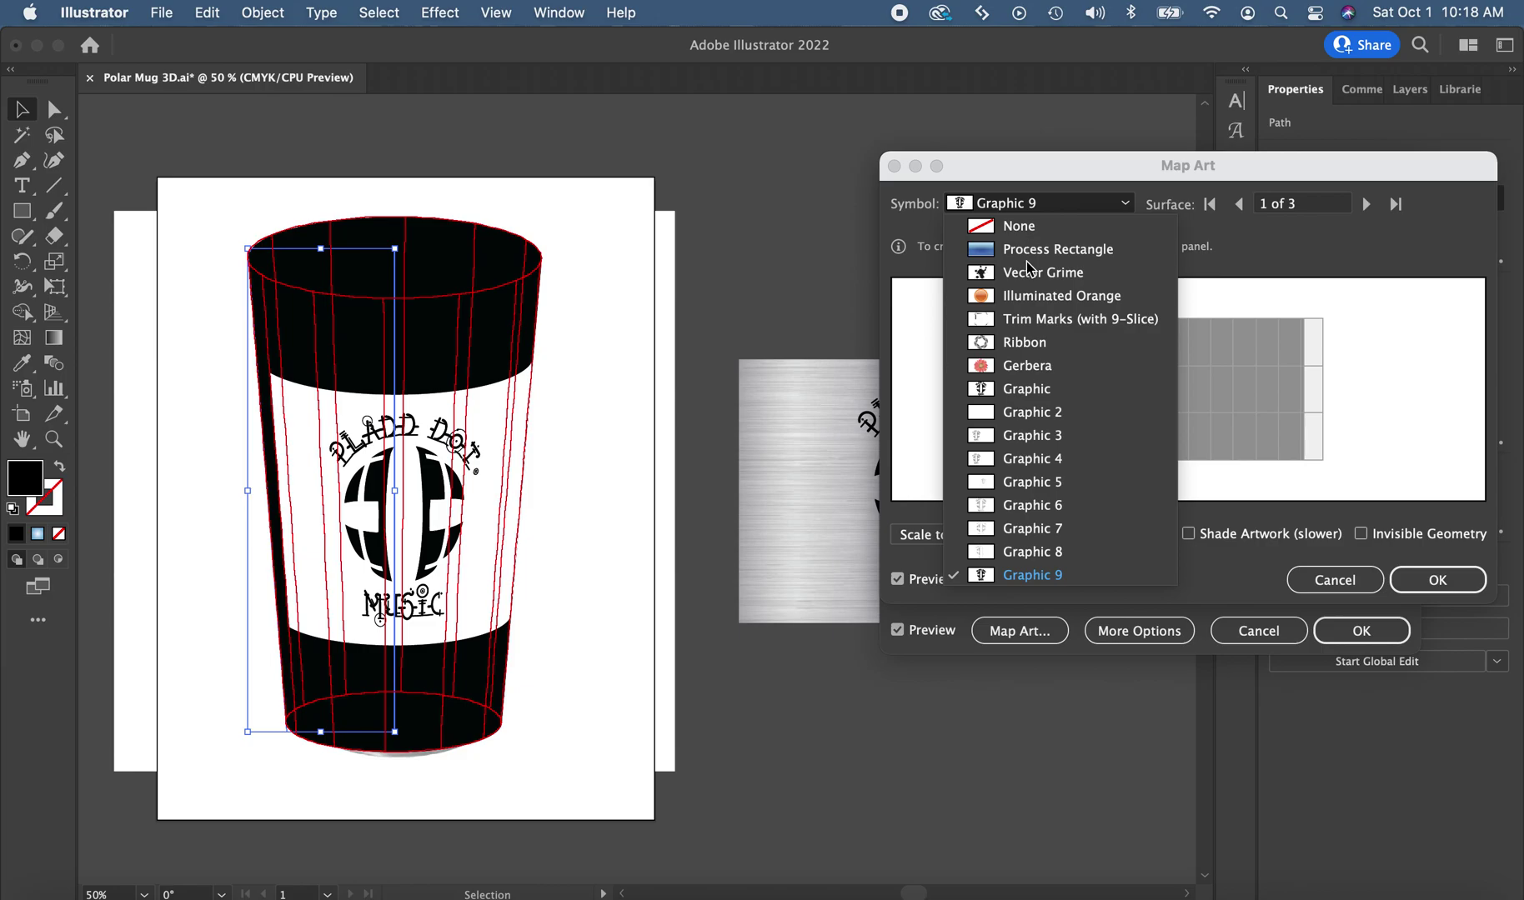
pyautogui.click(1040, 553)
pyautogui.moveTo(1202, 372); pyautogui.dragTo(1109, 372)
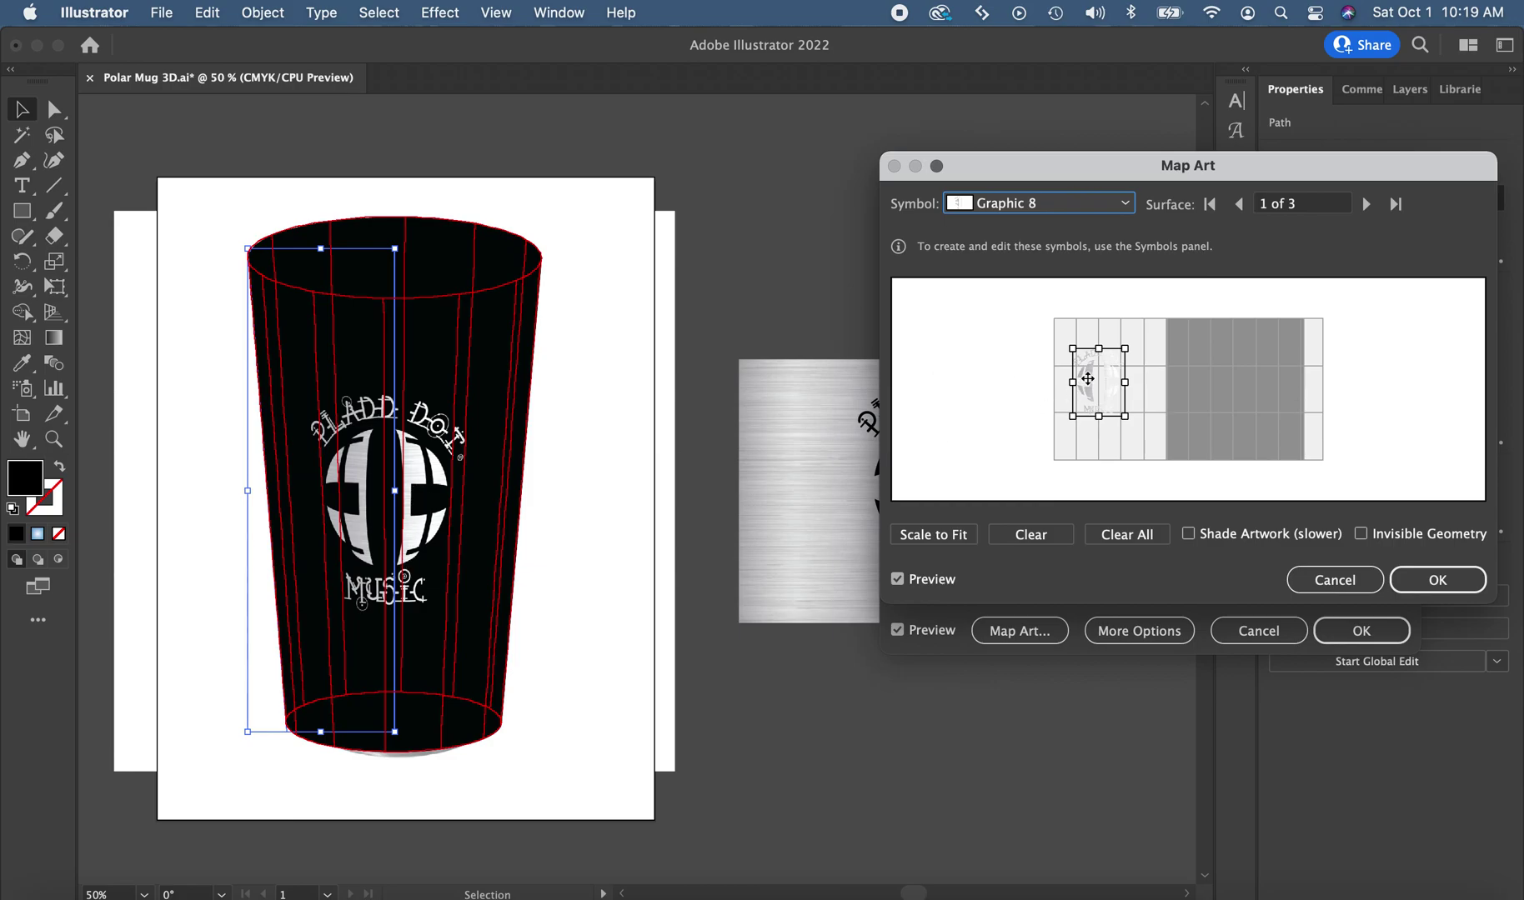
pyautogui.moveTo(1087, 379); pyautogui.dragTo(1091, 378)
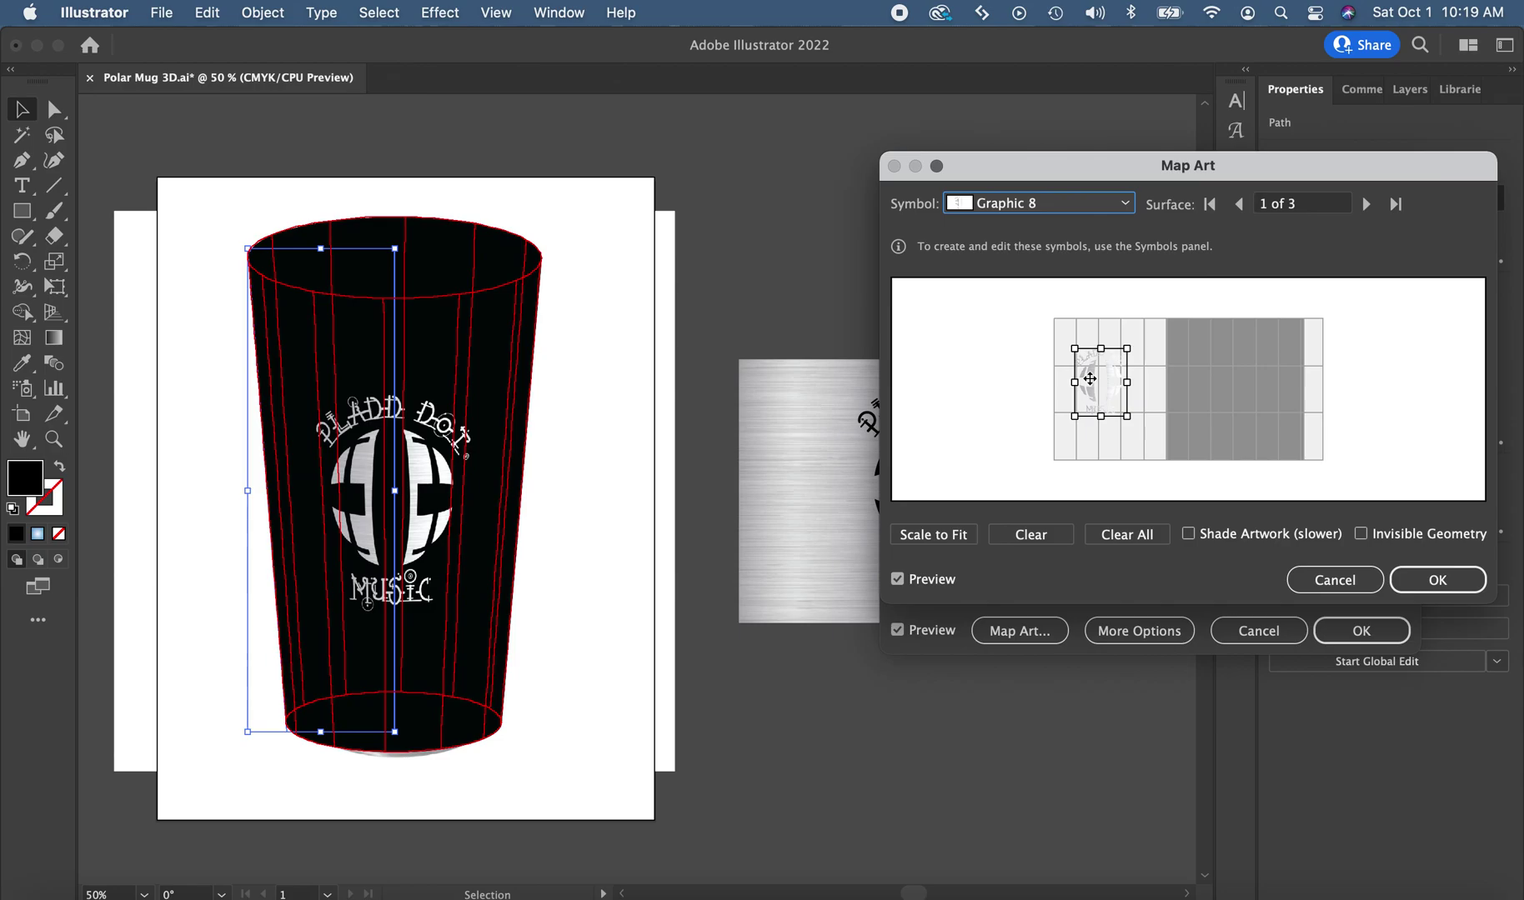
pyautogui.moveTo(1090, 378); pyautogui.dragTo(1086, 379)
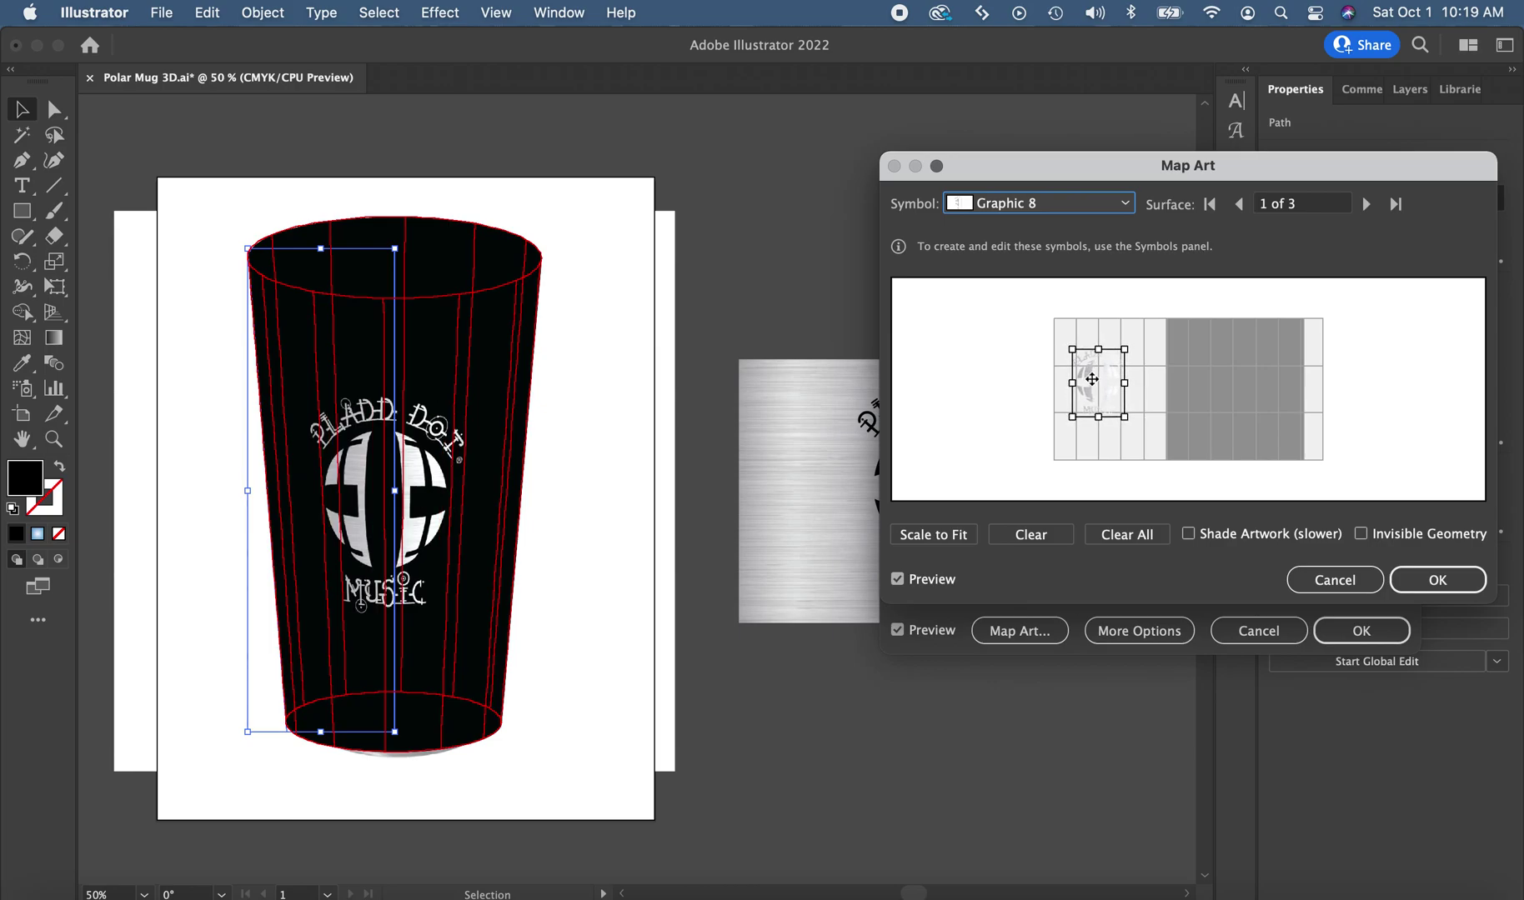
pyautogui.moveTo(1092, 378); pyautogui.dragTo(1077, 379)
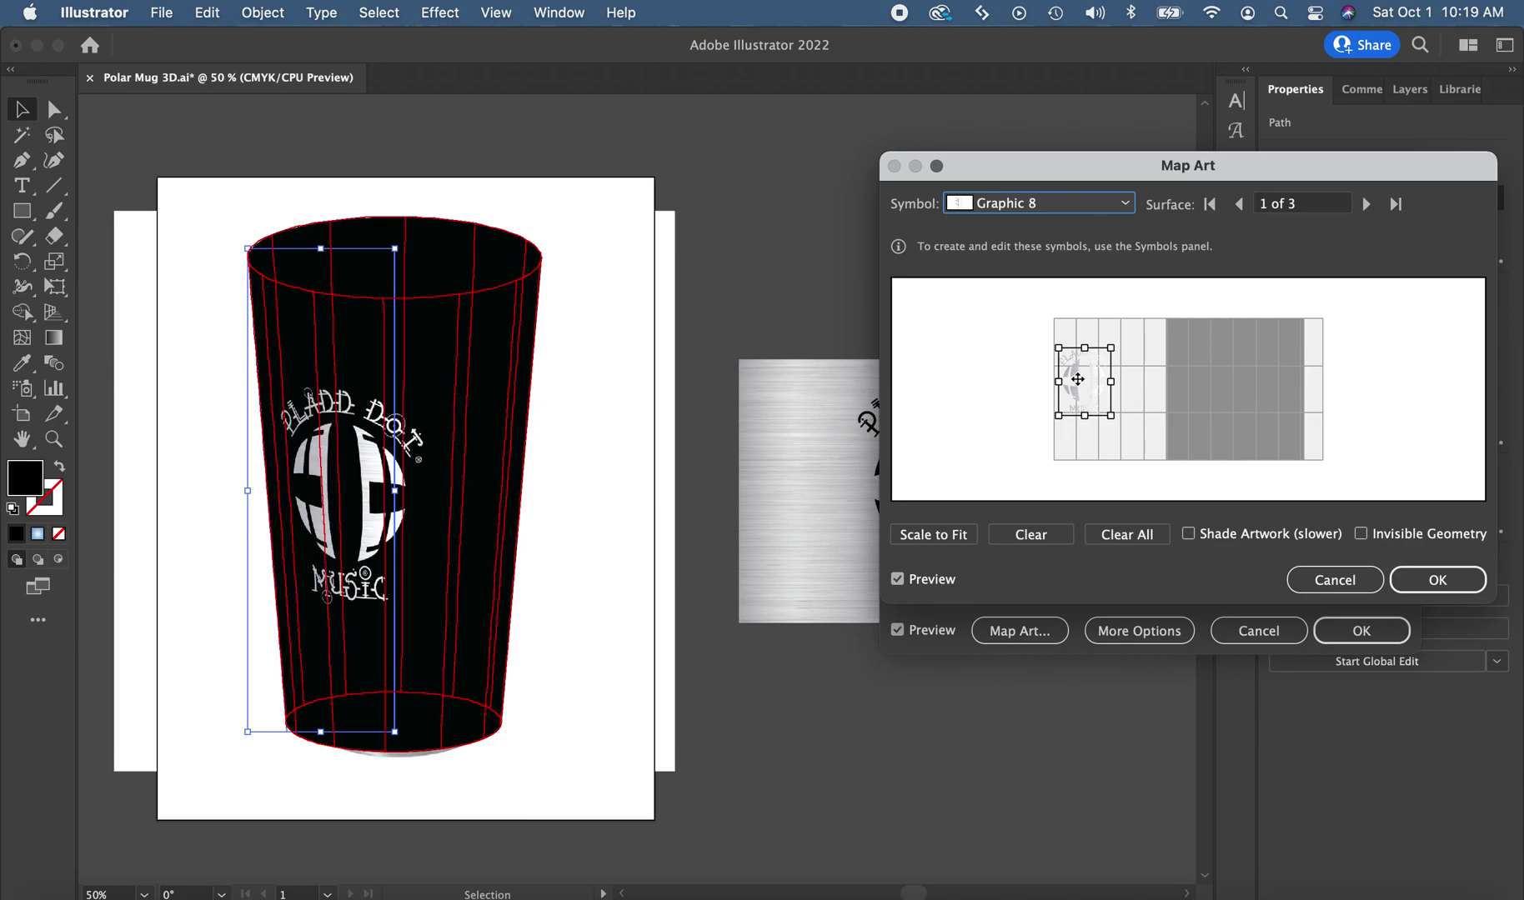
# Hide the revolved geometry in Map Art, then confirm both Map Art and 3D Revolve
pyautogui.click(1360, 535)
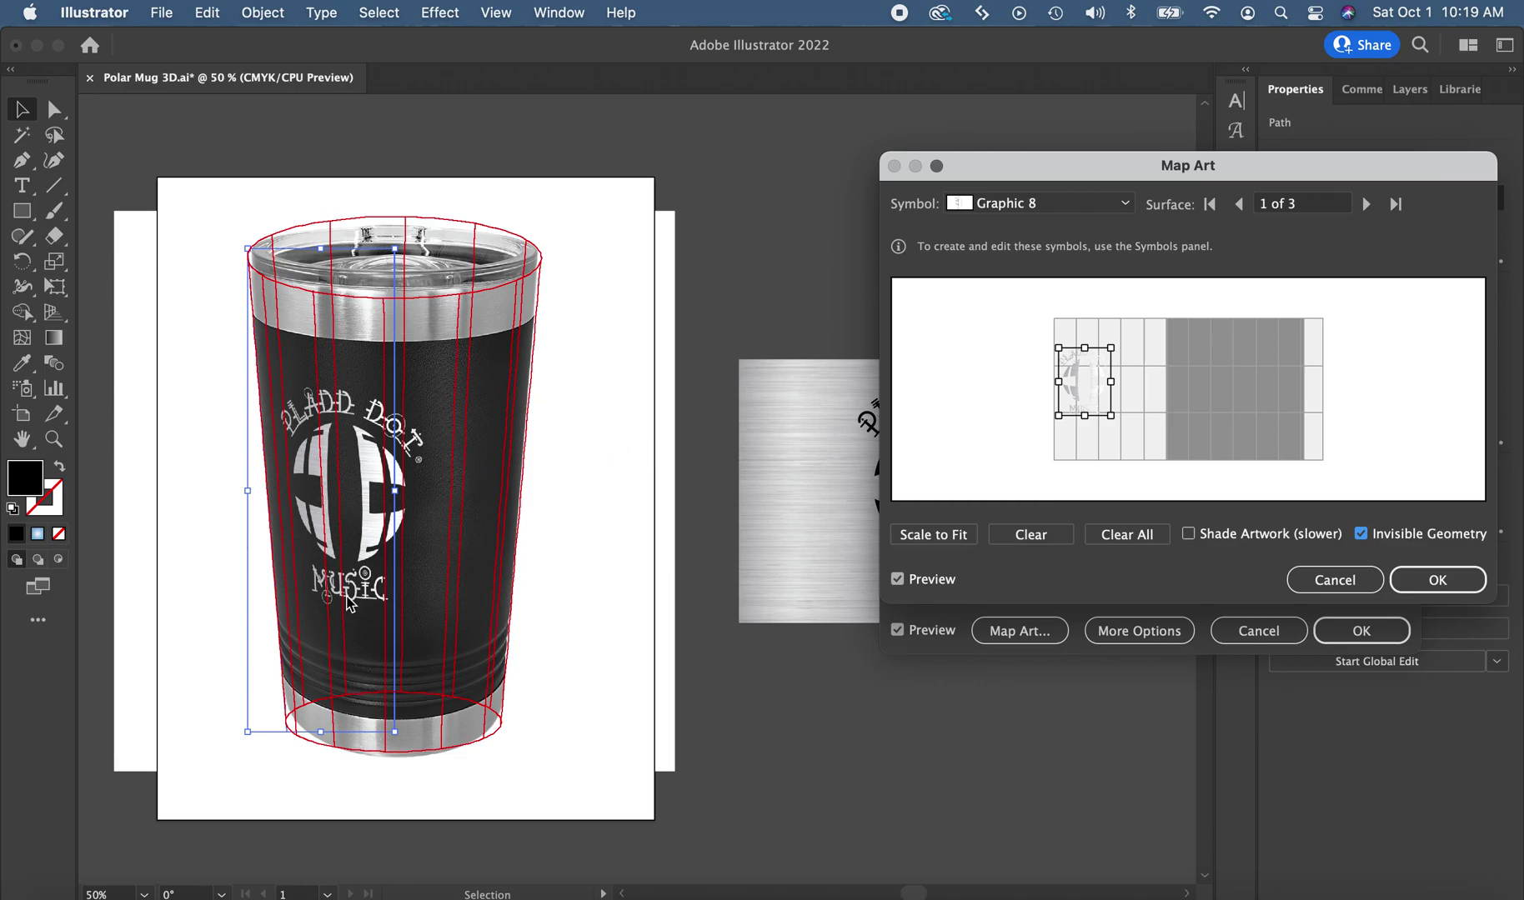
pyautogui.click(1439, 580)
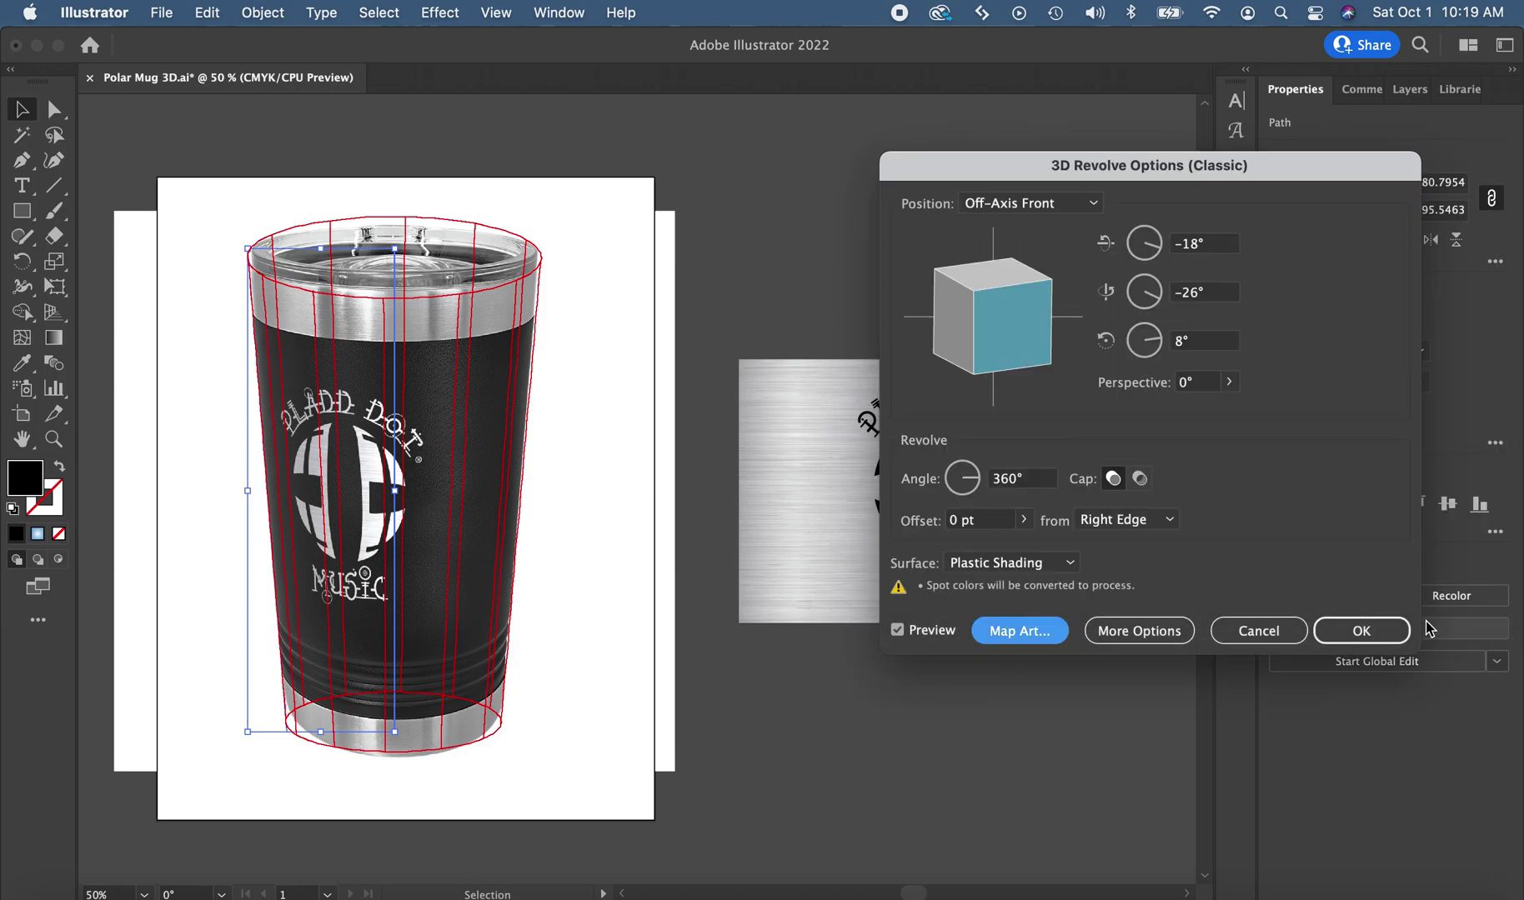
pyautogui.click(1364, 632)
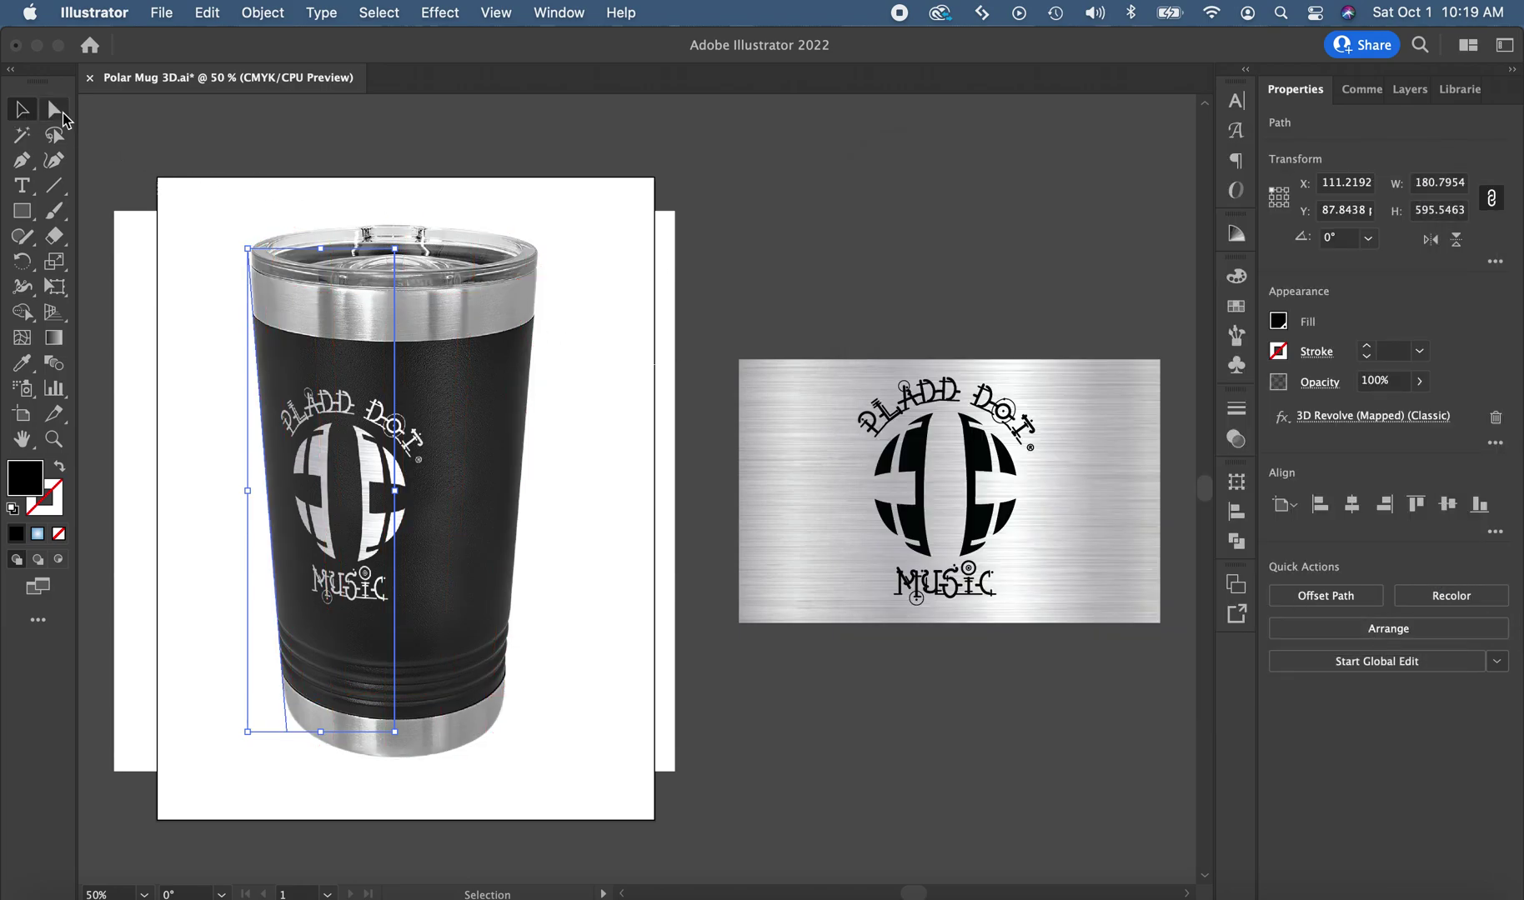
pyautogui.click(198, 134)
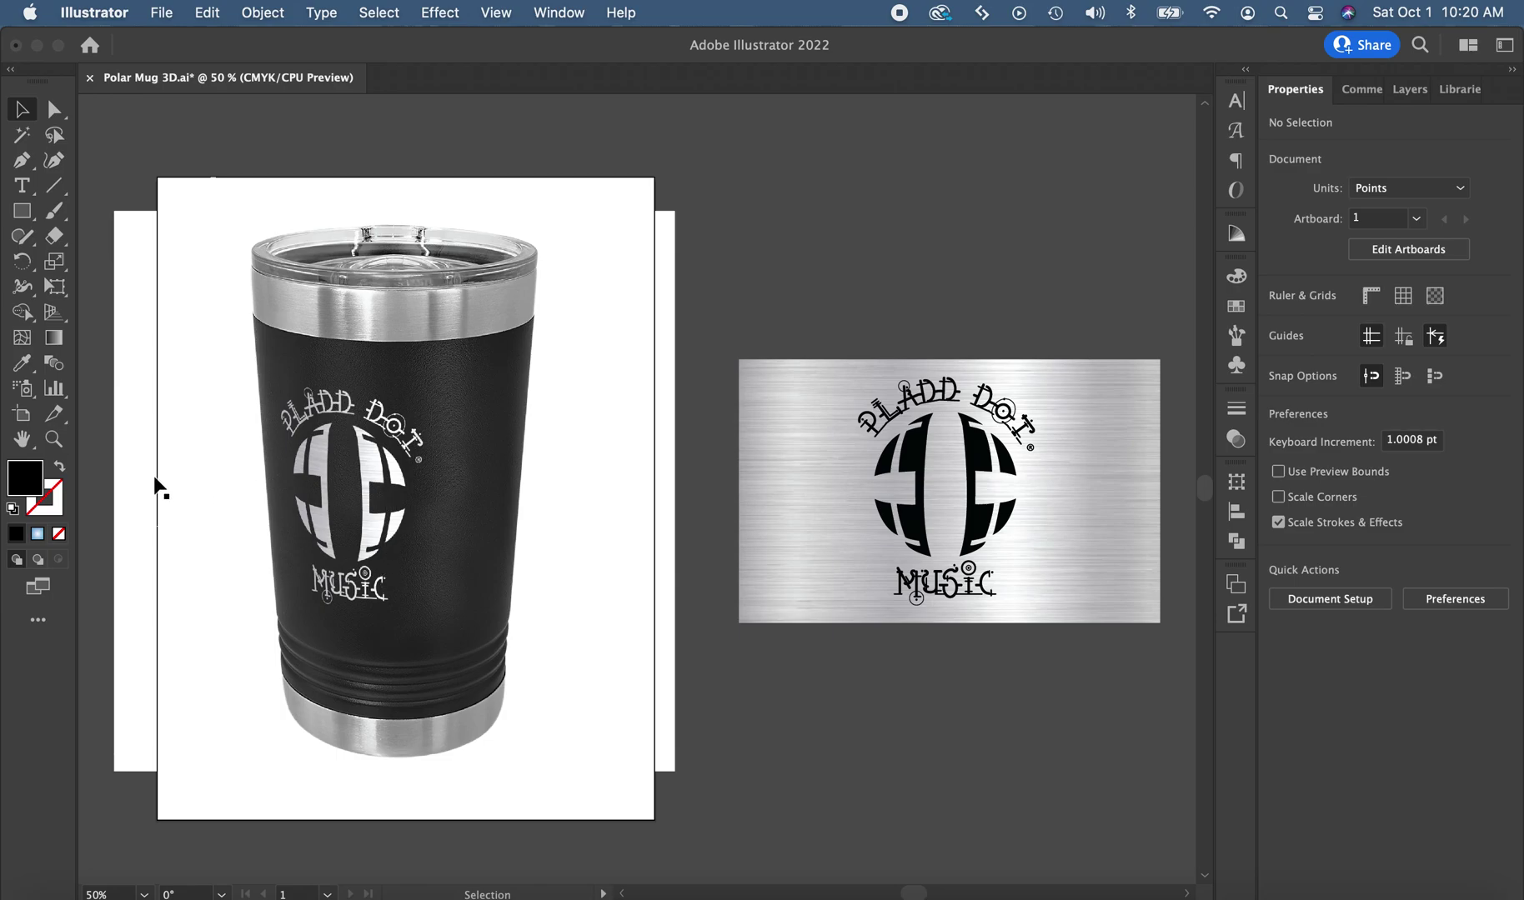
# Look over the finished tumbler and select its 3D revolved shape
pyautogui.scroll(2, 379, 463)
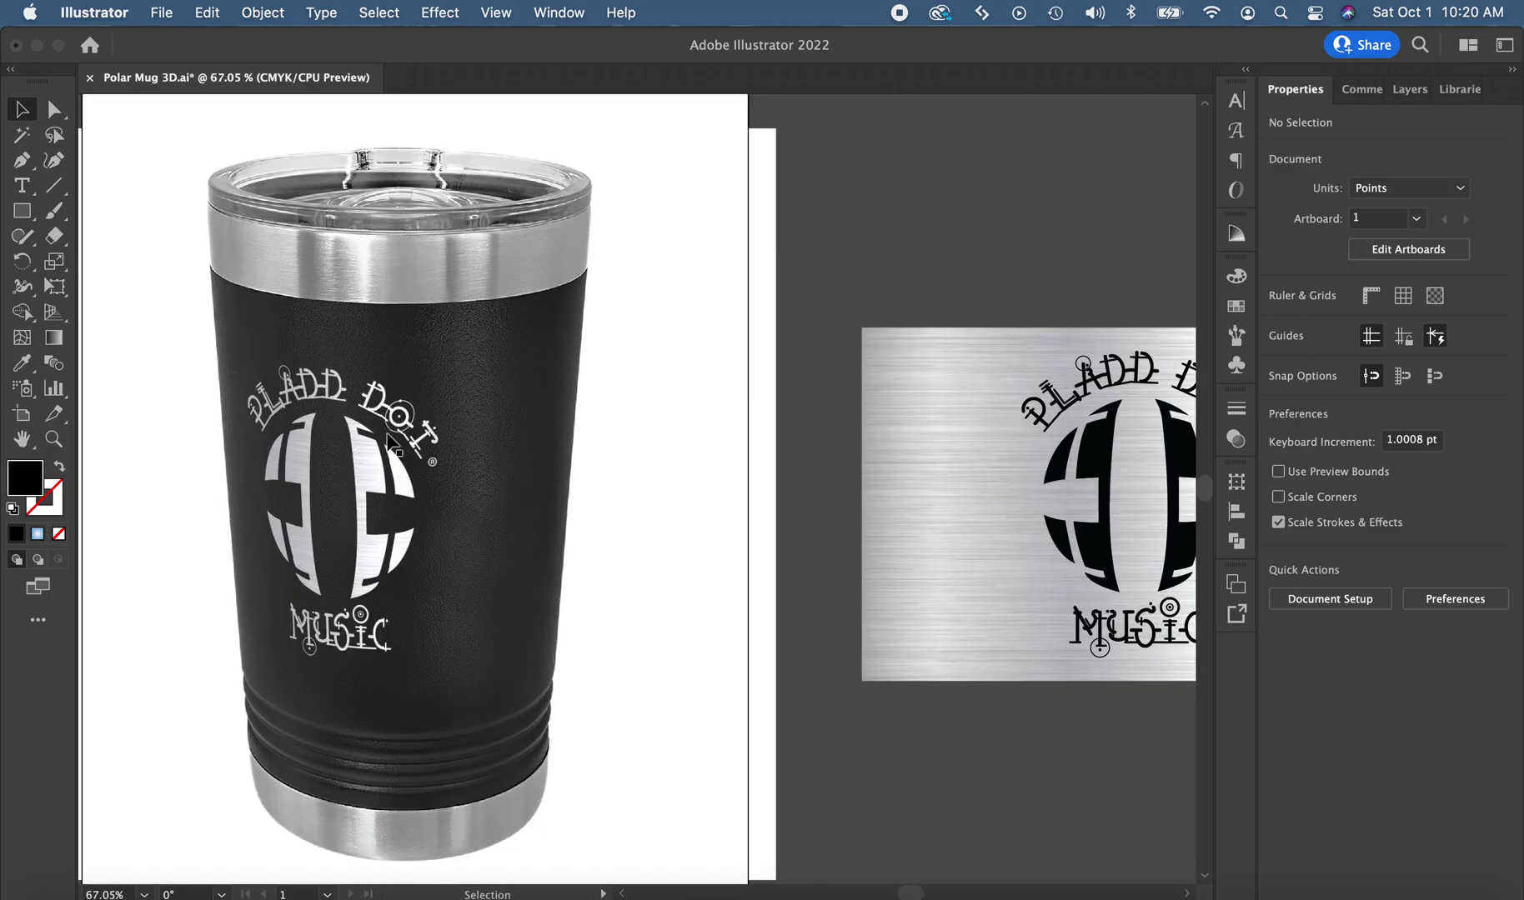
pyautogui.scroll(-1, 469, 423)
pyautogui.scroll(-5, 471, 425)
pyautogui.scroll(6, 471, 425)
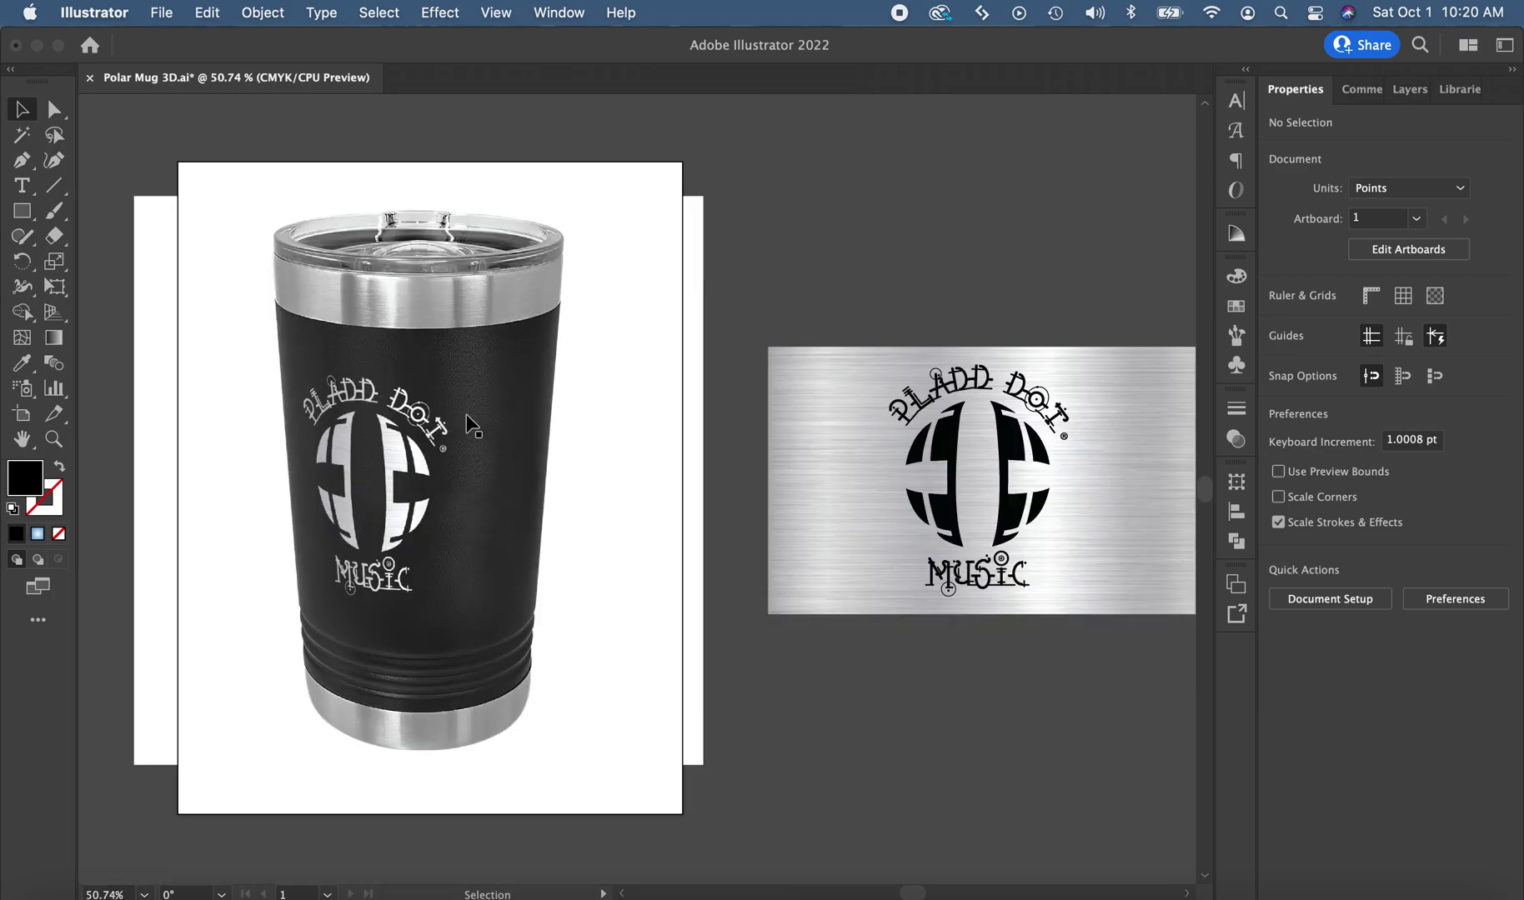
pyautogui.hscroll(3, 481, 409)
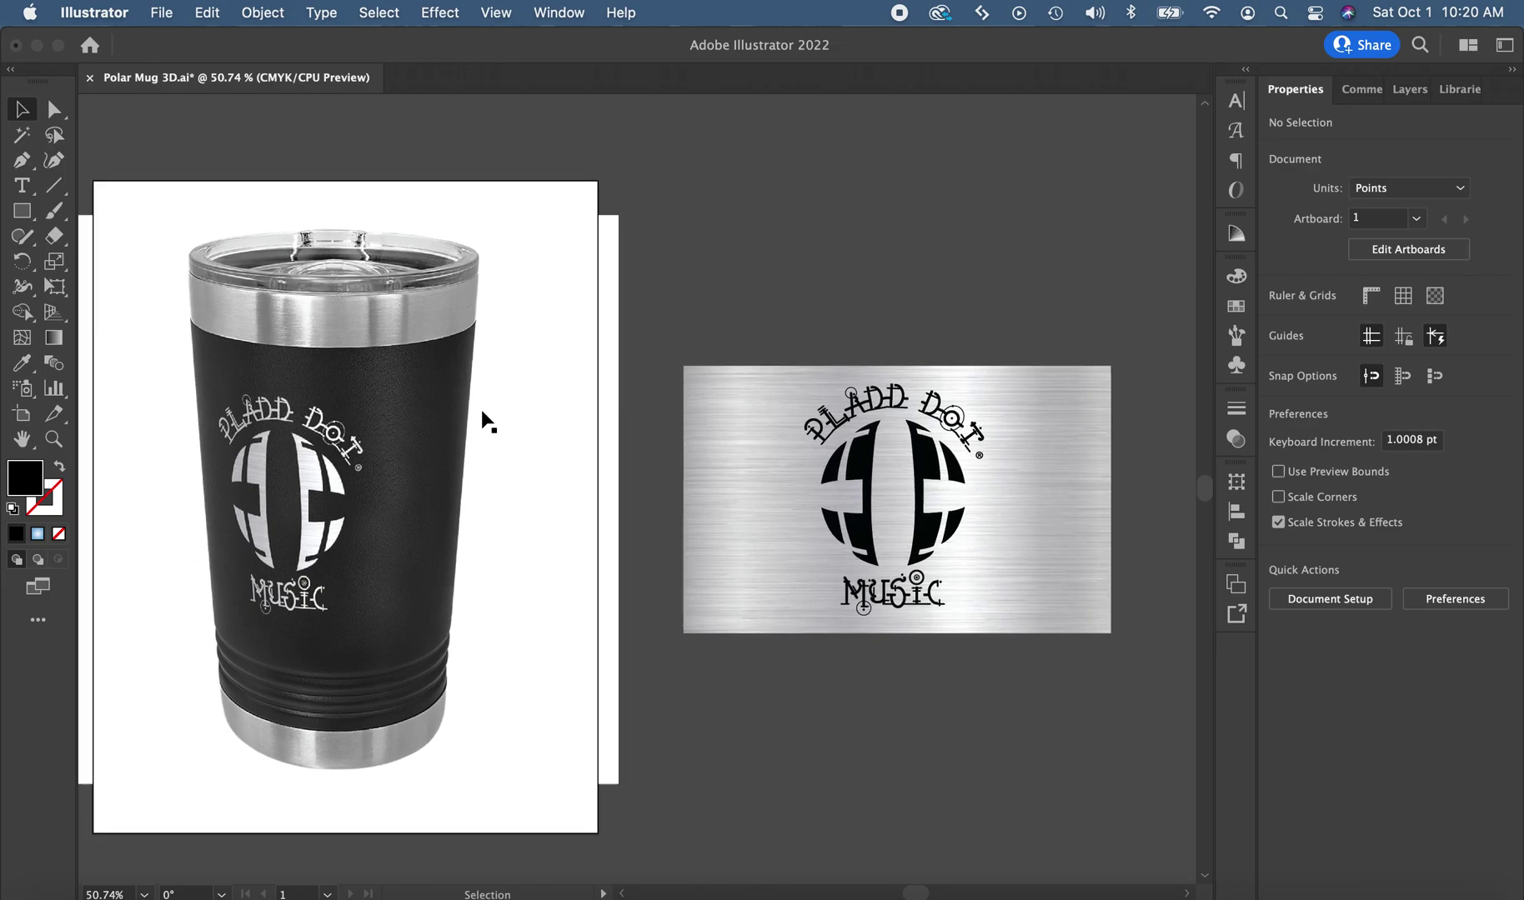
pyautogui.hscroll(-1, 481, 409)
pyautogui.hscroll(-1, 481, 409)
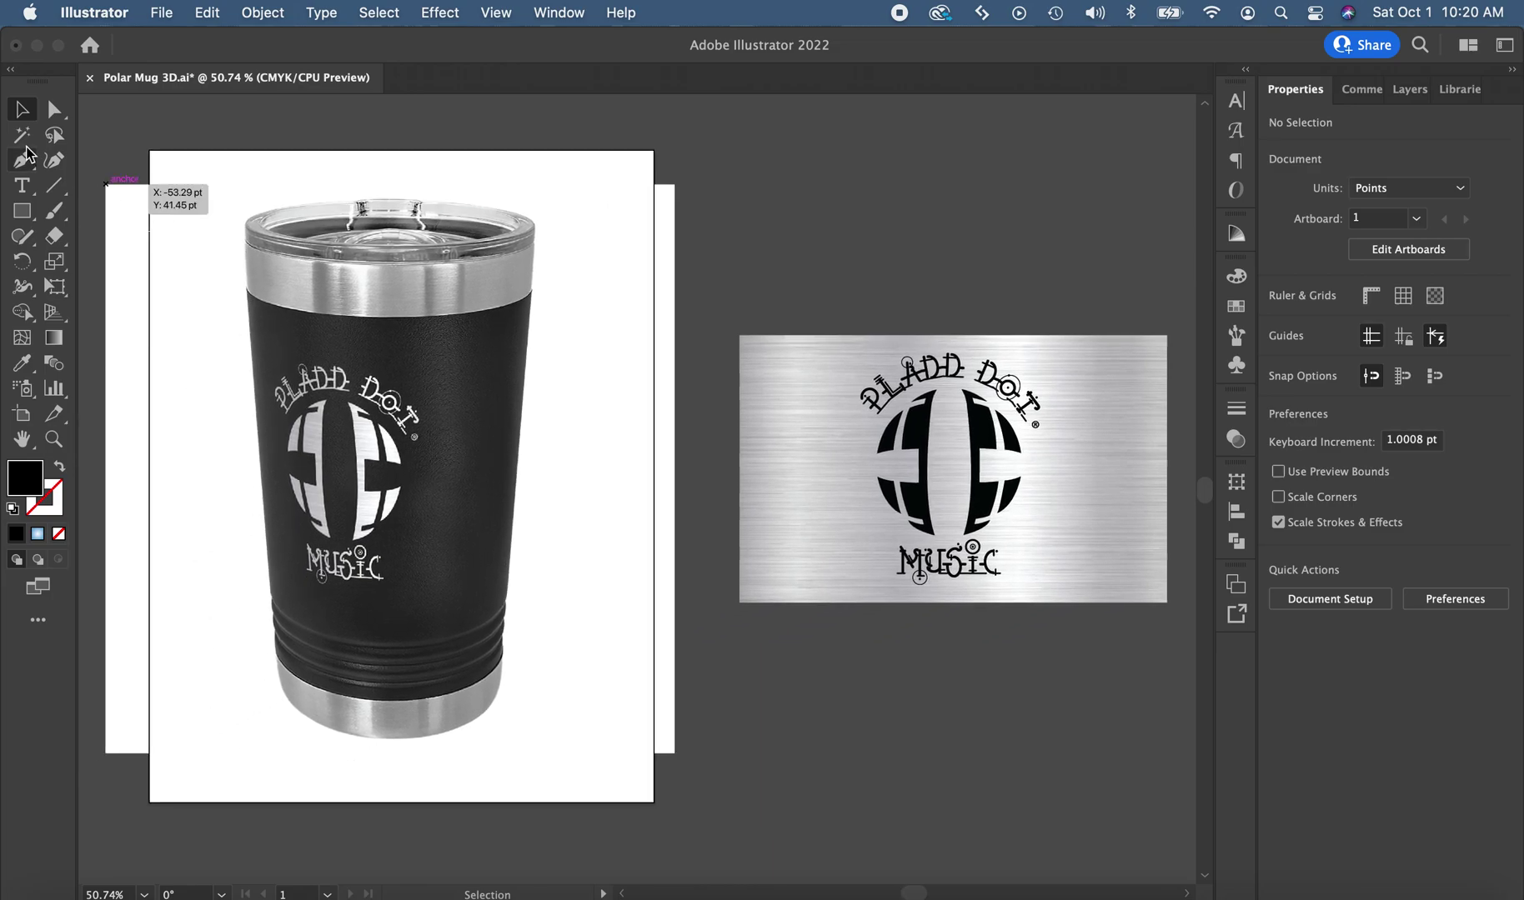
pyautogui.click(356, 431)
# Delete the 3D tumbler, then undo back to the flat black profile
pyautogui.press('Delete')
pyautogui.press('a')
pyautogui.hotkey('ctrl', 'z')
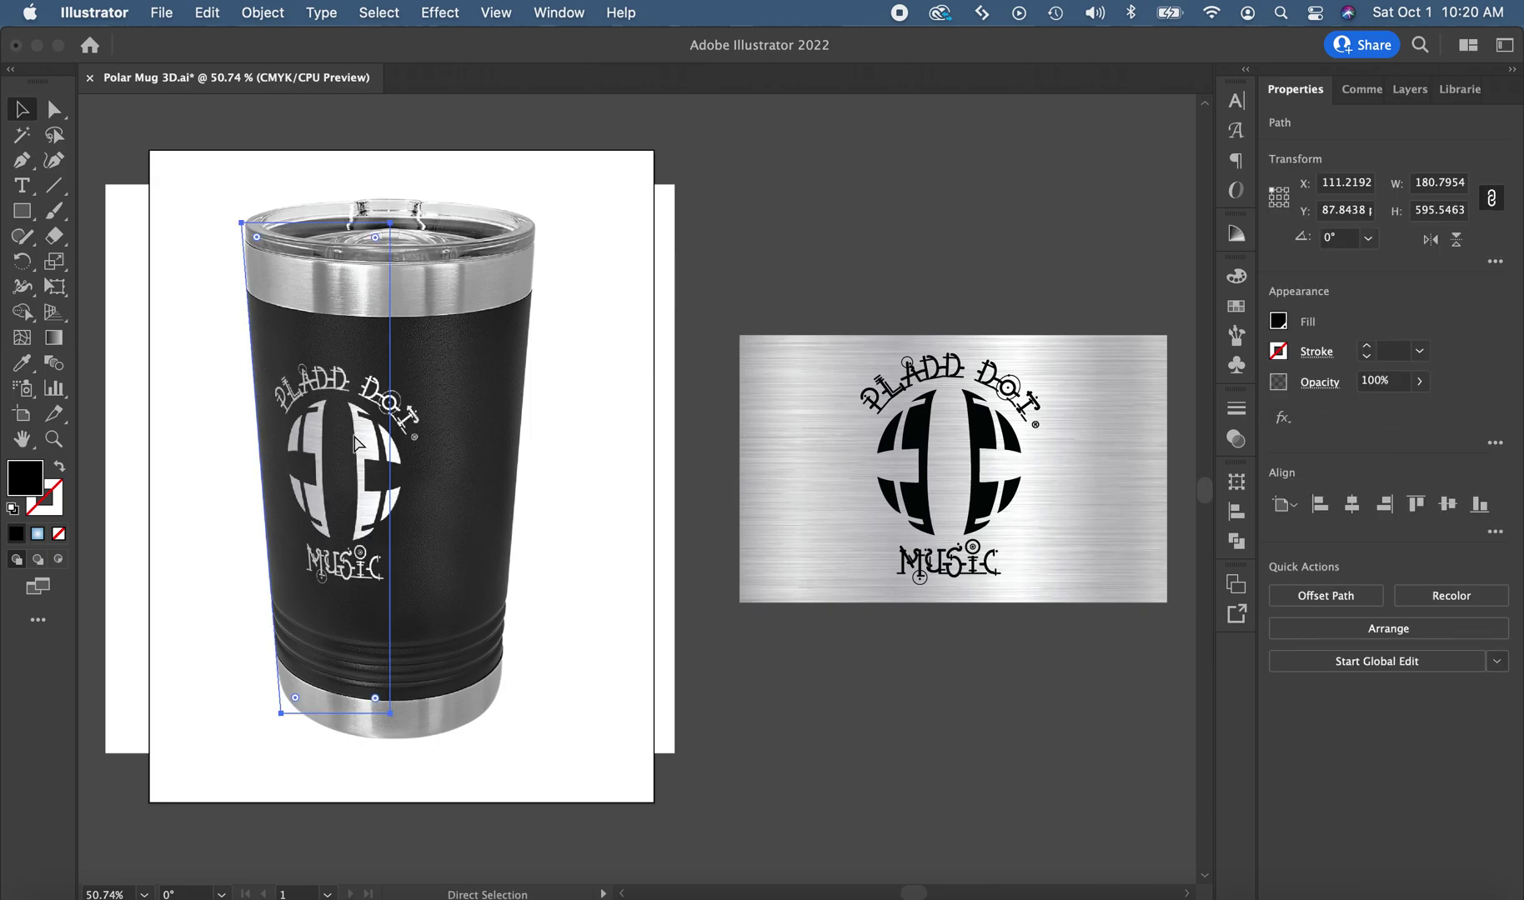
pyautogui.hotkey('ctrl', 'z')
pyautogui.press('v')
# Marquee-select the brushed-metal plate and the logo together
pyautogui.click(809, 247)
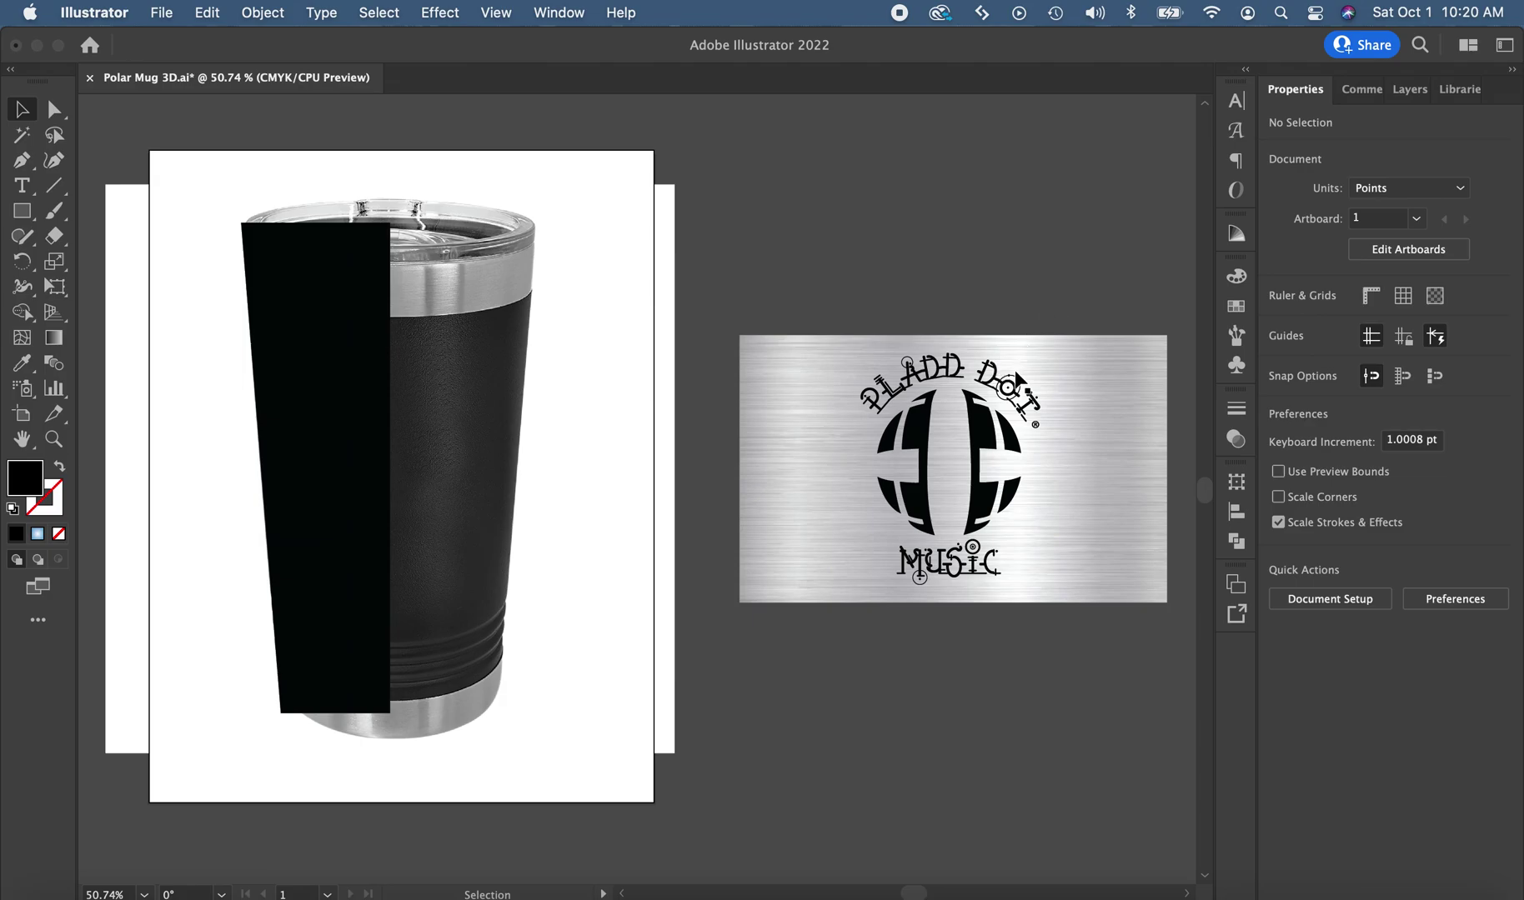
pyautogui.moveTo(1054, 295); pyautogui.dragTo(834, 650)
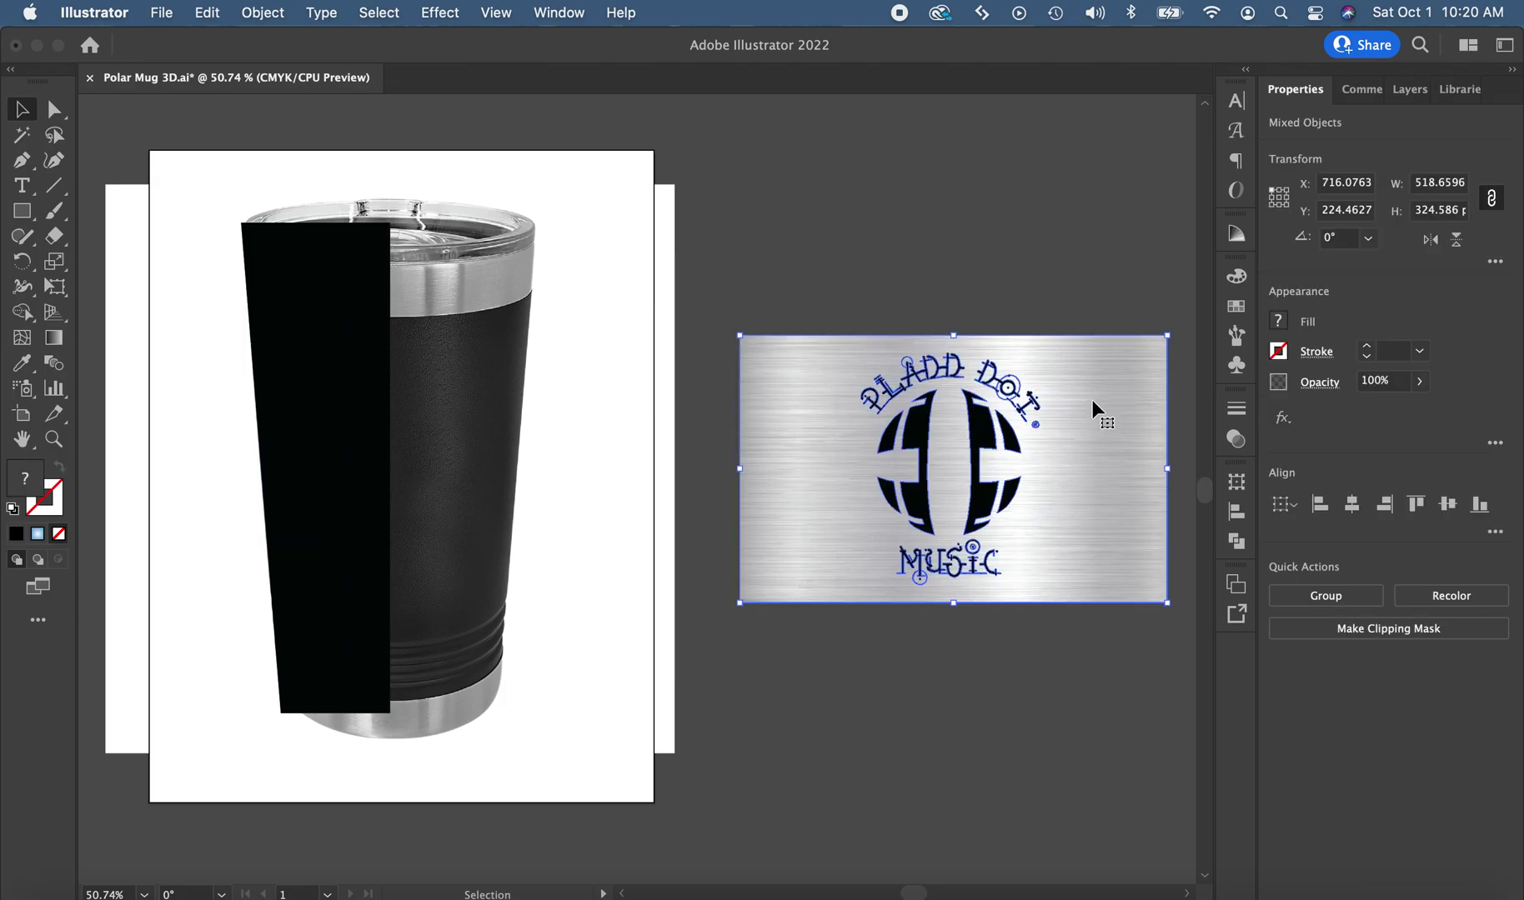
pyautogui.click(997, 260)
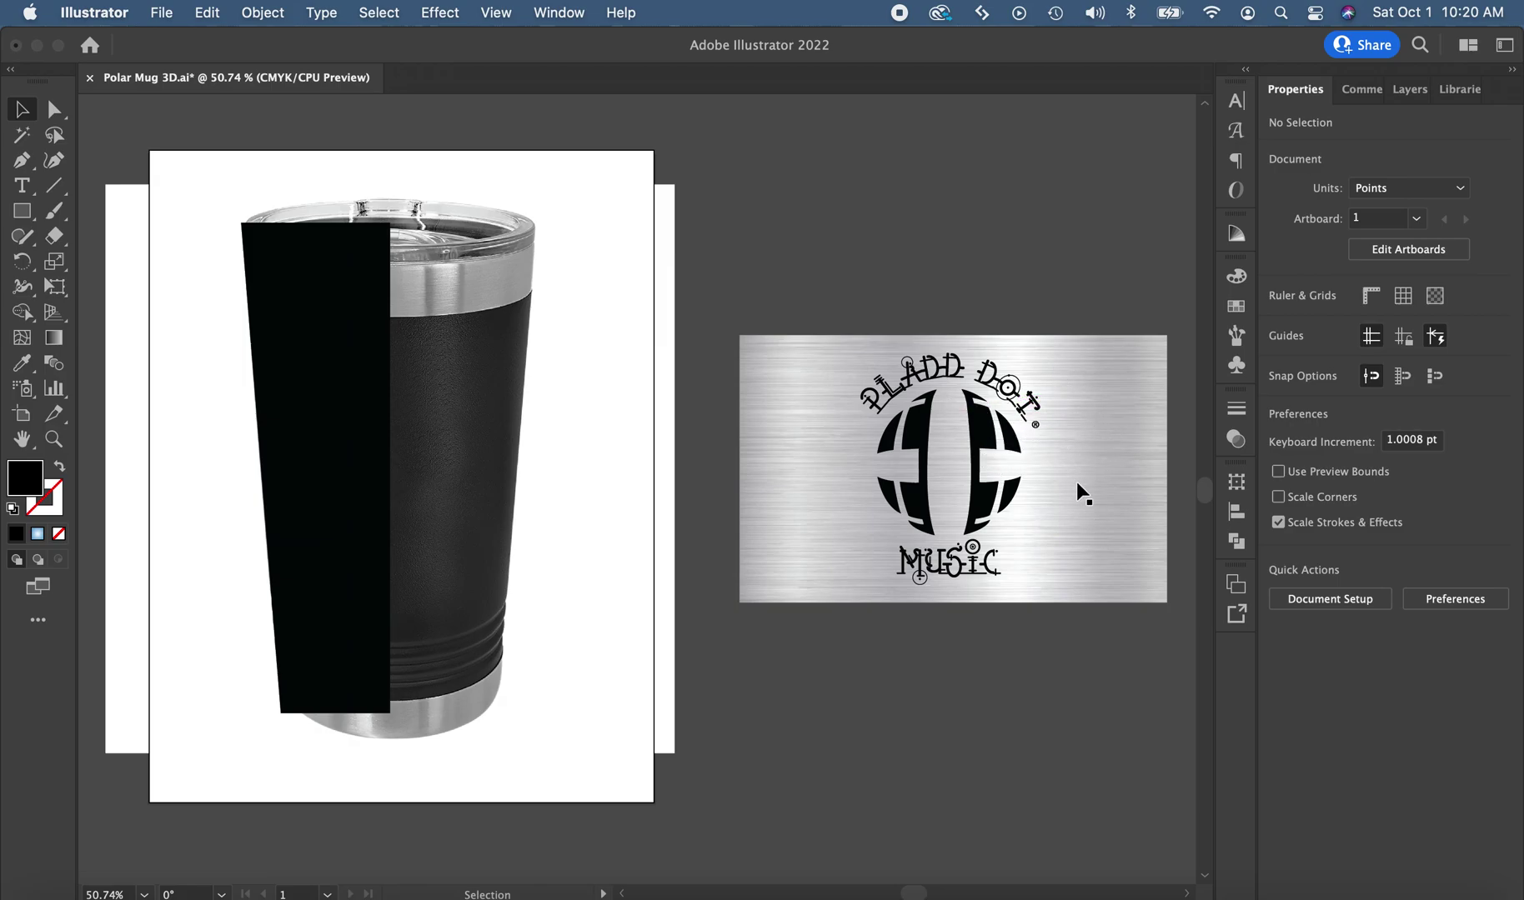
pyautogui.moveTo(1035, 265); pyautogui.dragTo(820, 677)
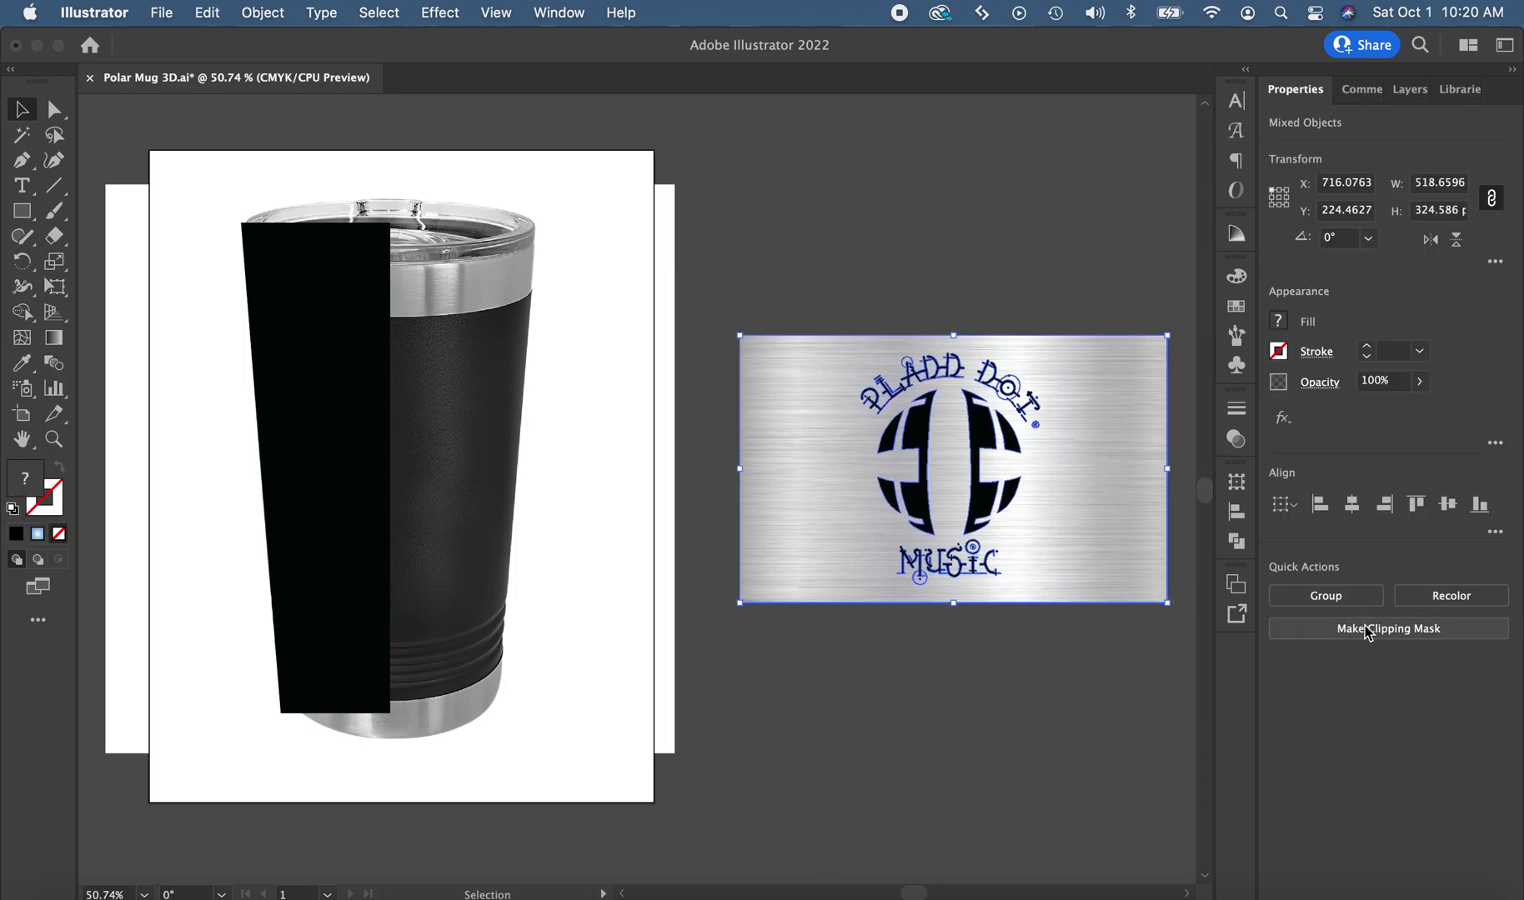
# Try clipping the metal plate to the logo, accept the warning, then undo it
pyautogui.click(1319, 631)
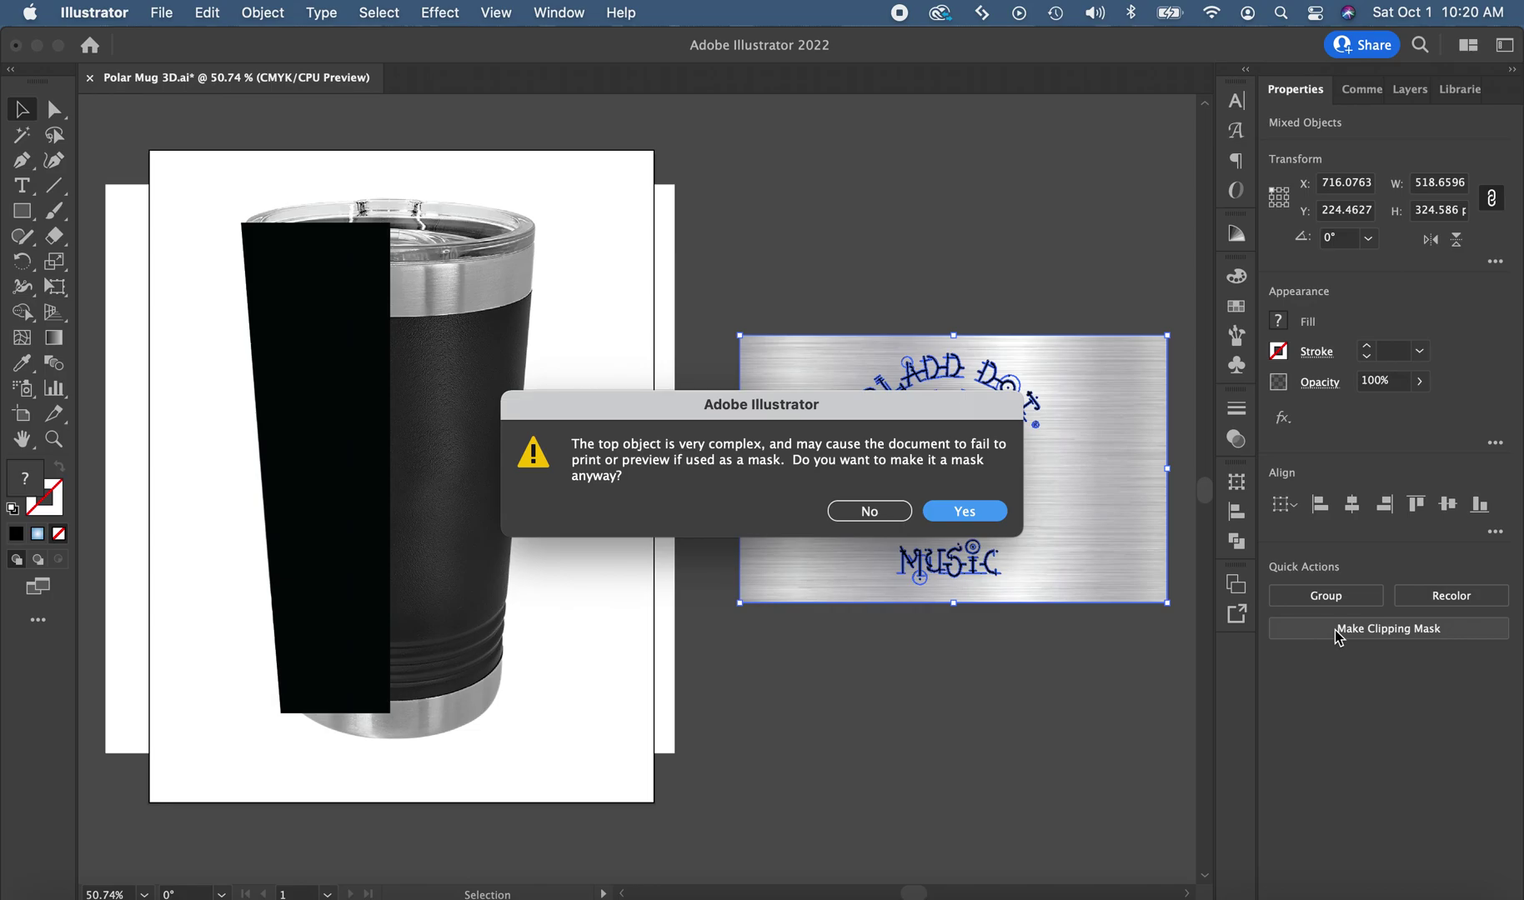
pyautogui.click(966, 512)
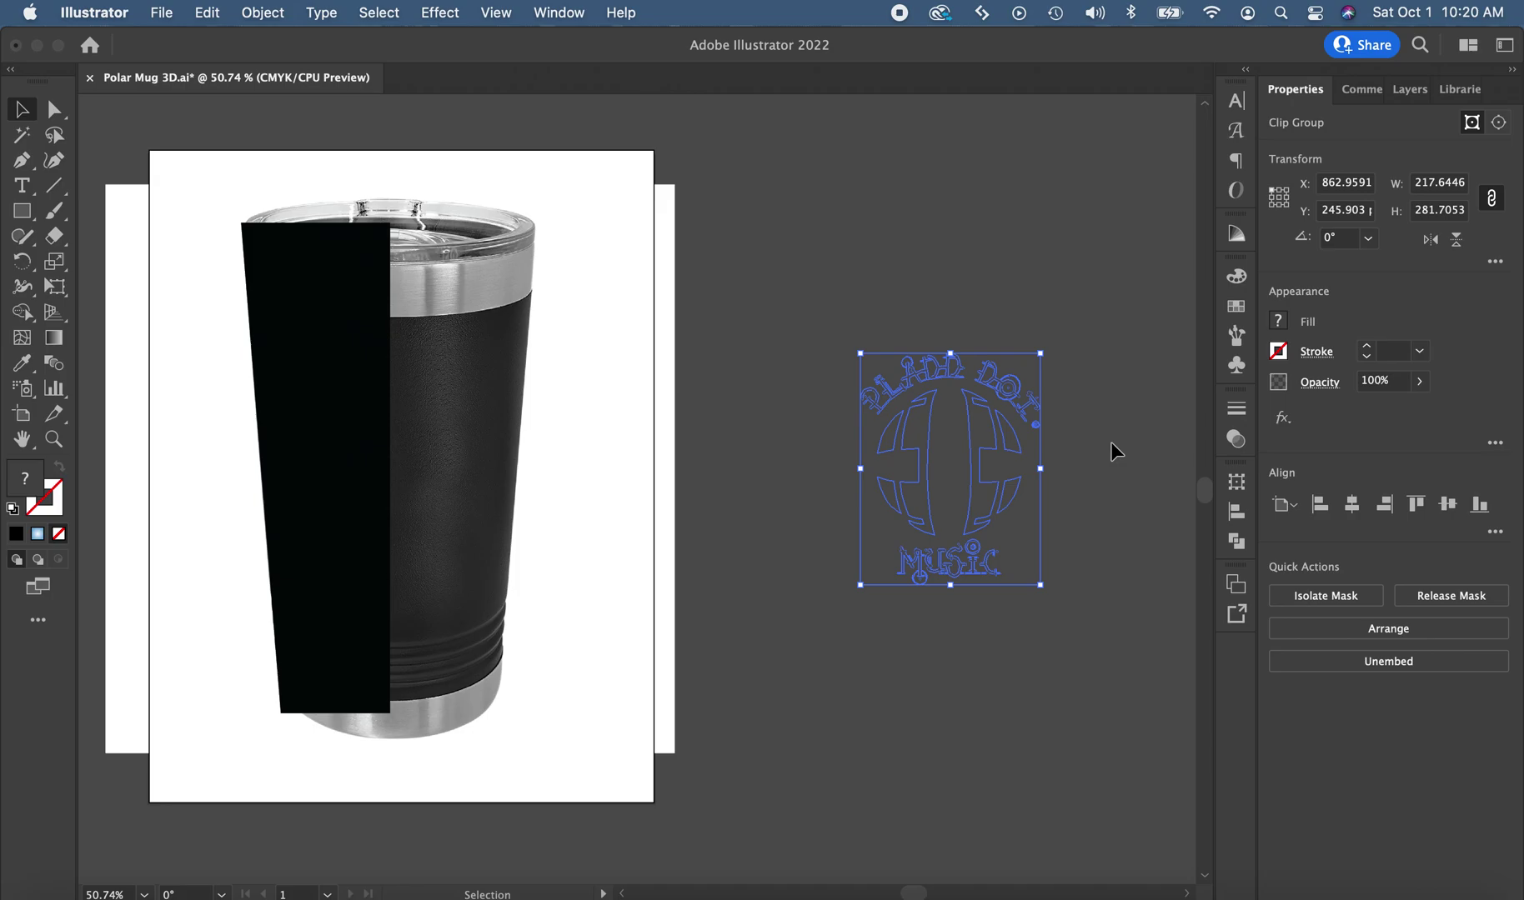
pyautogui.press('super+z')
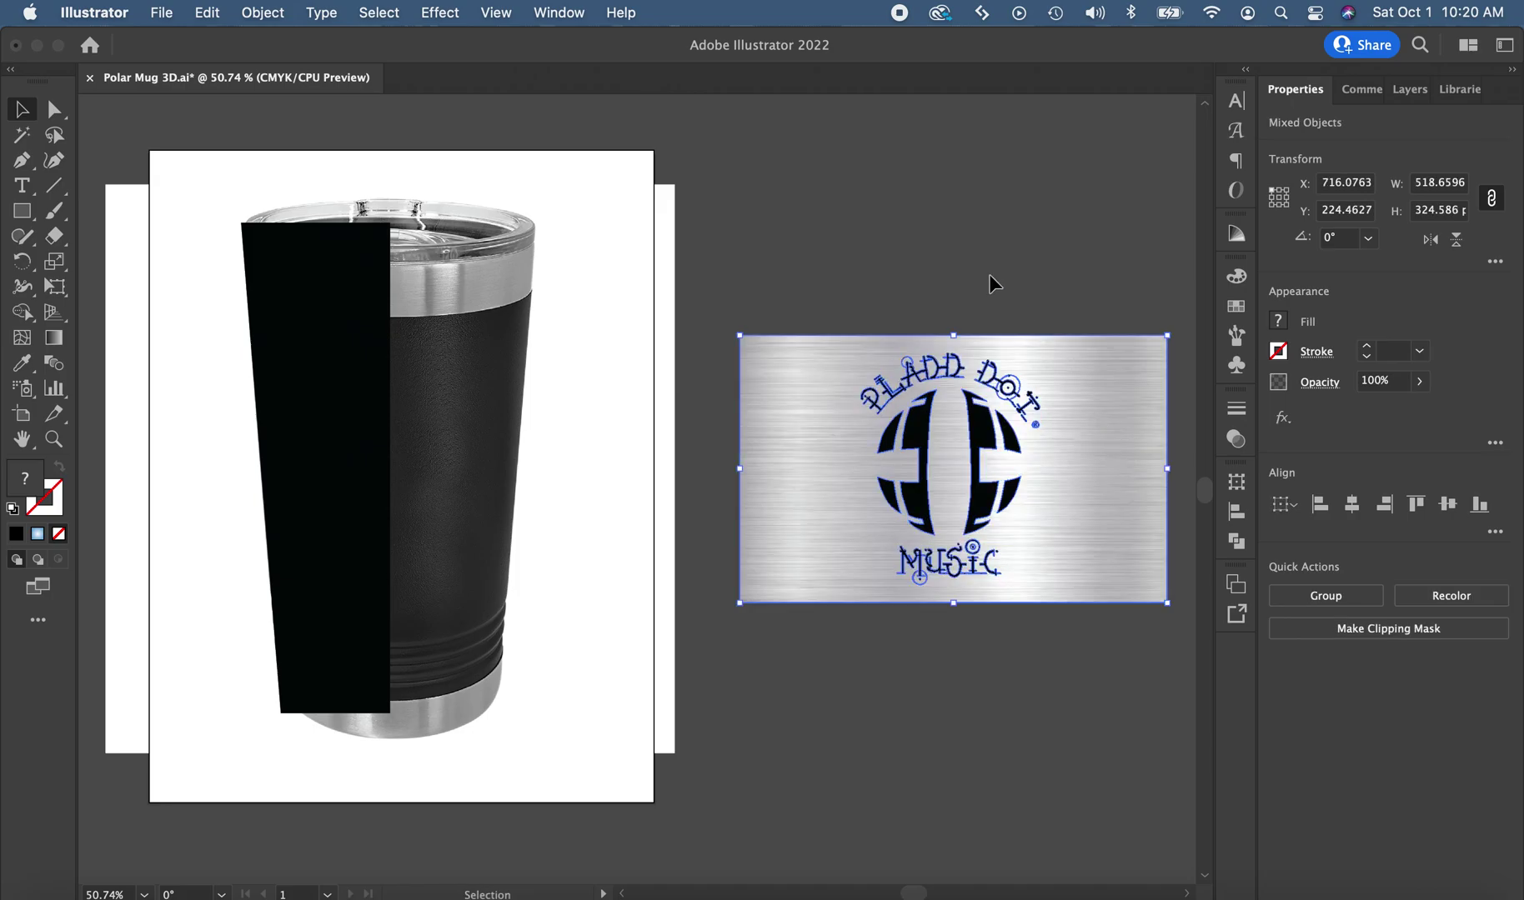
# Select the logo on its own and bring up the Object menu
pyautogui.click(990, 276)
pyautogui.click(1004, 454)
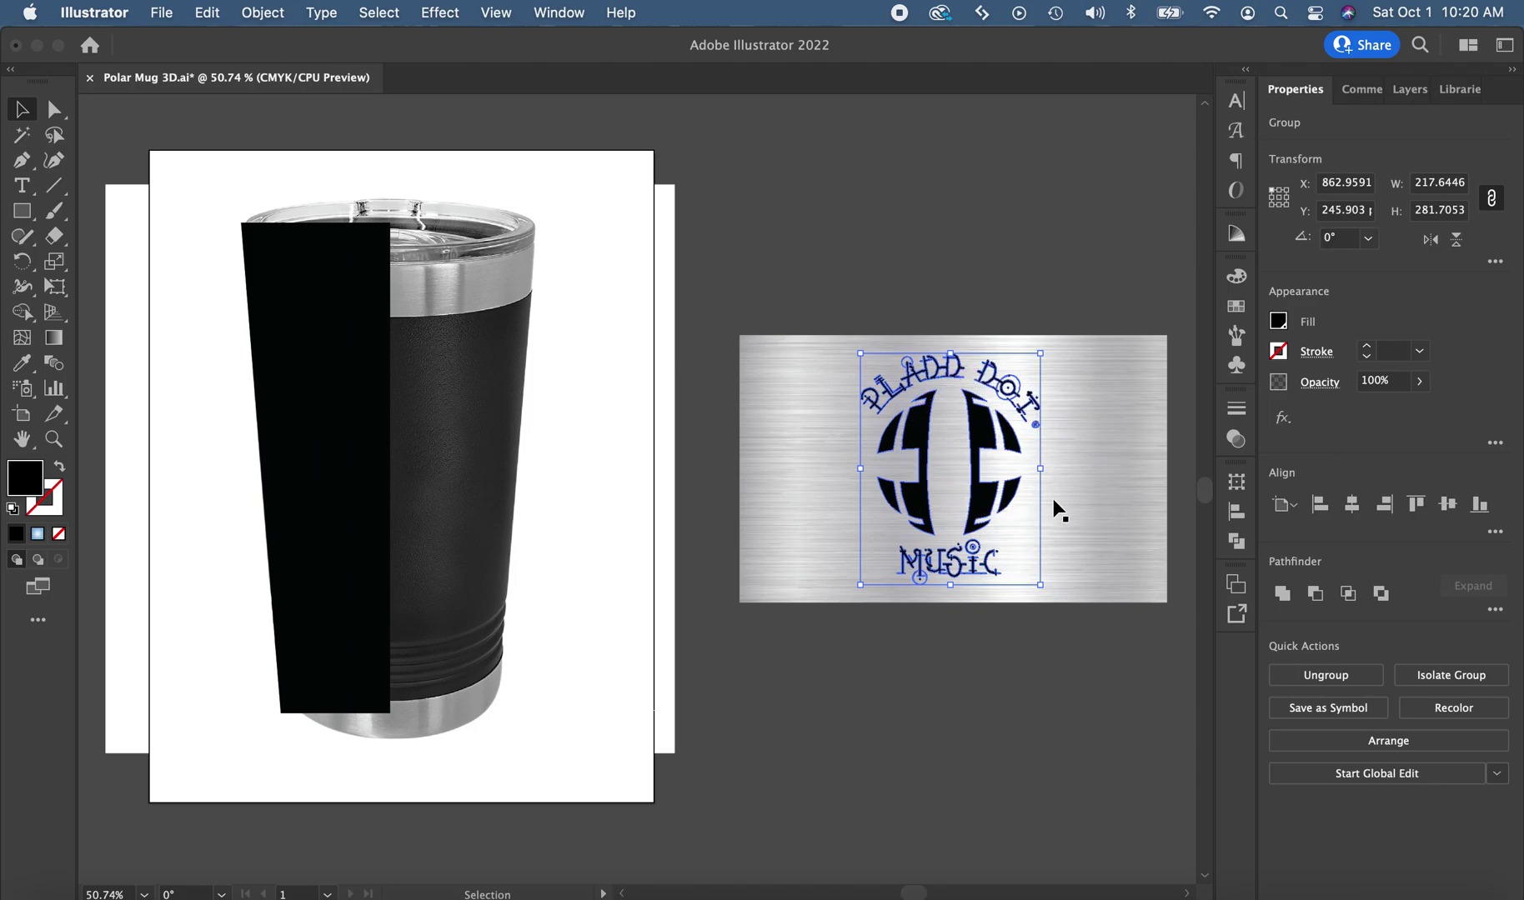
pyautogui.click(263, 10)
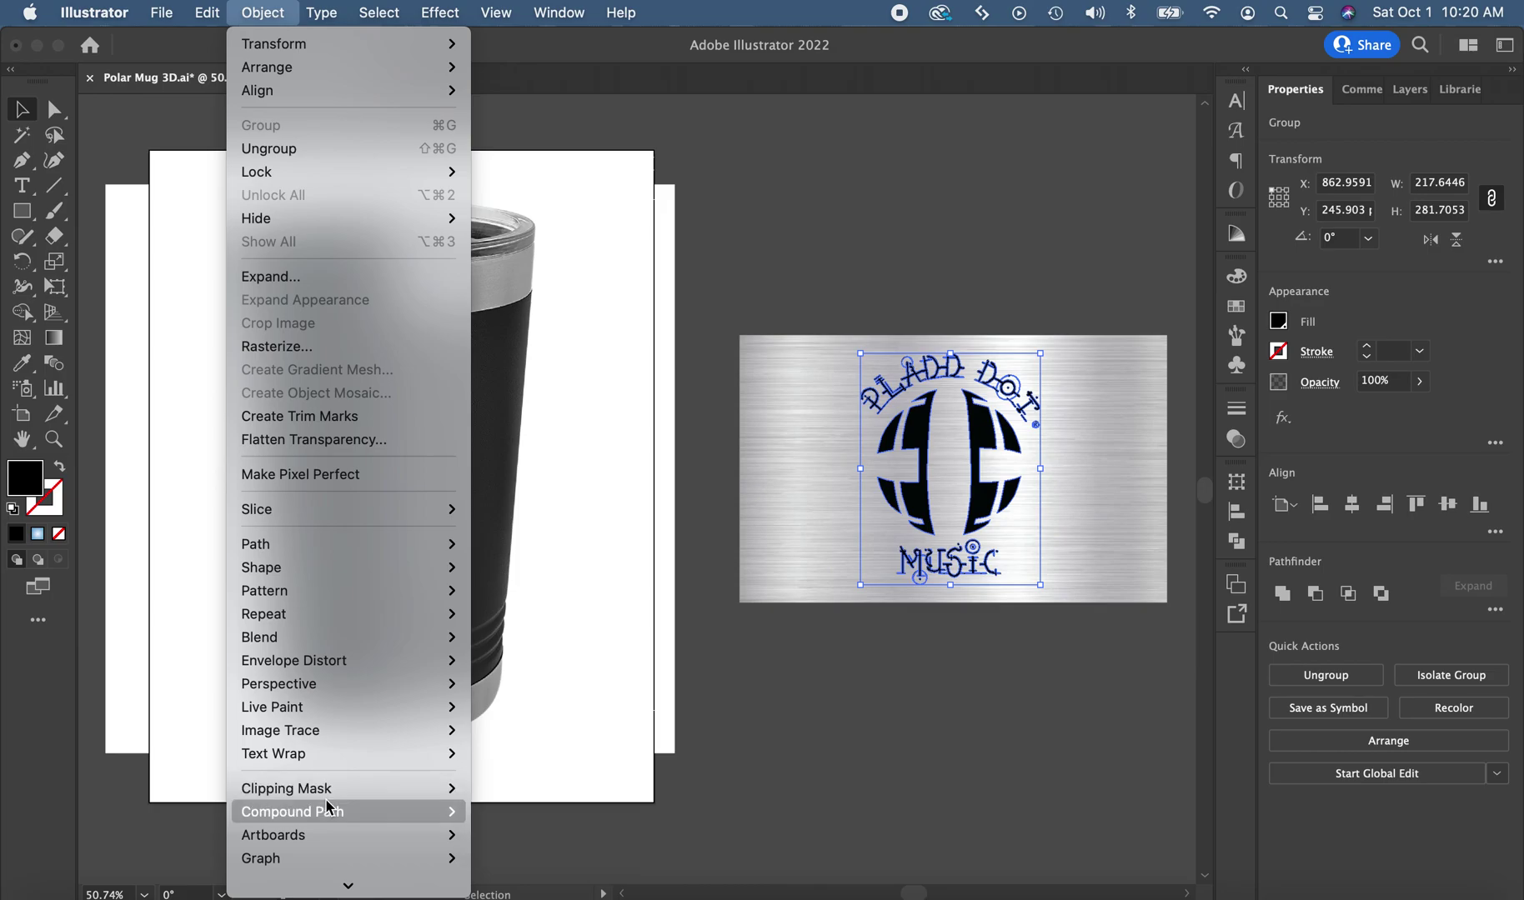
# Turn the logo into a single compound path with Compound Path > Make
pyautogui.moveTo(329, 811)
pyautogui.click(530, 815)
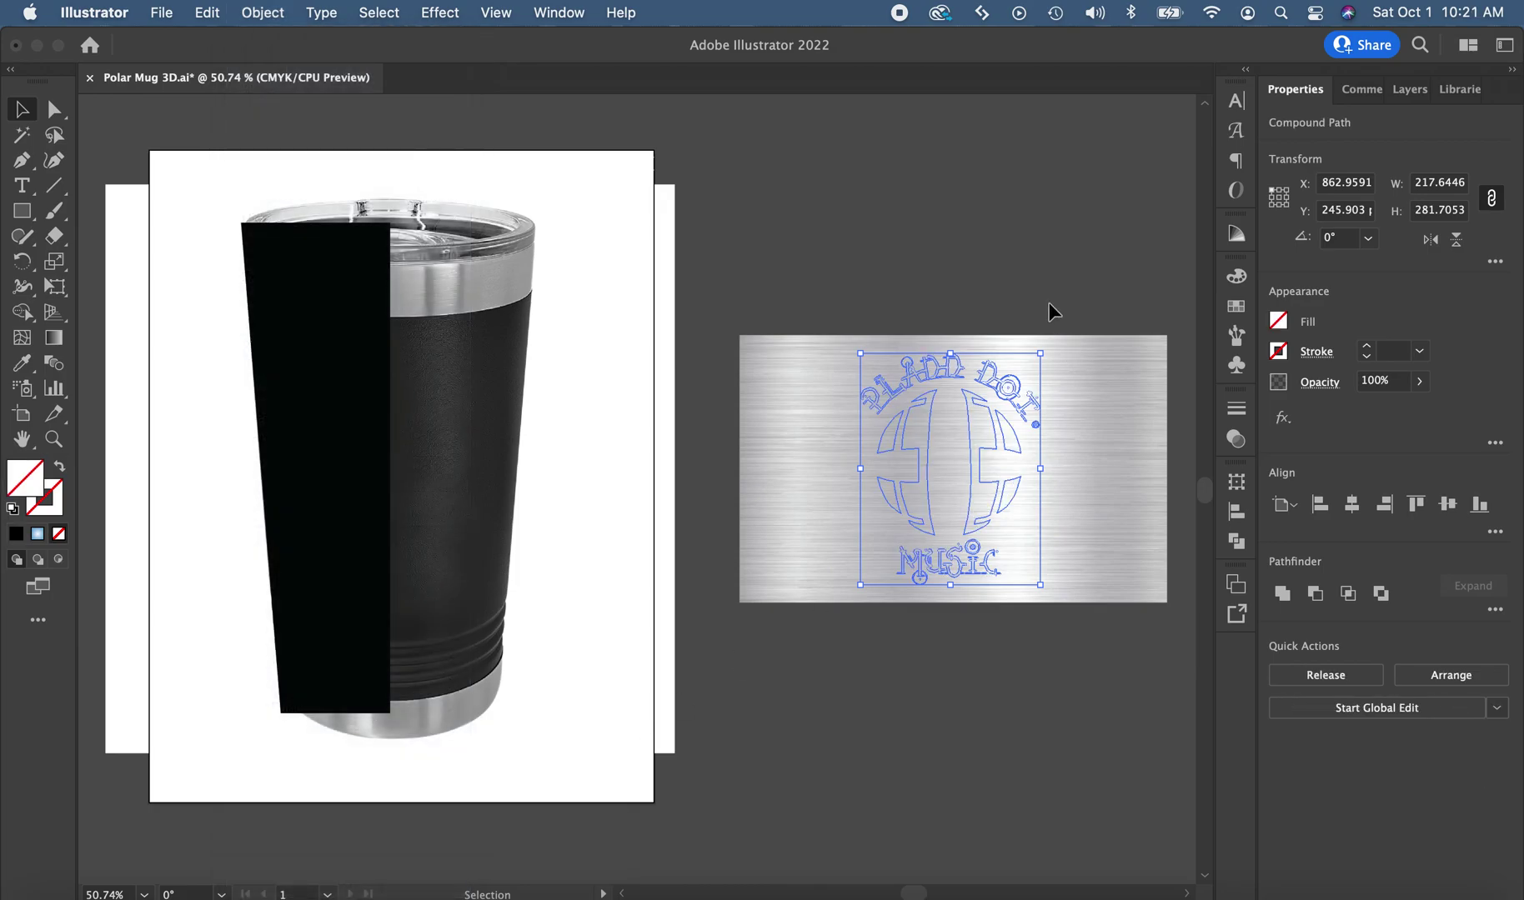
pyautogui.press('super')
# Select logo and plate together and make a clipping mask, accepting the warning
pyautogui.click(1052, 291)
pyautogui.moveTo(1088, 283); pyautogui.dragTo(781, 682)
pyautogui.click(1309, 631)
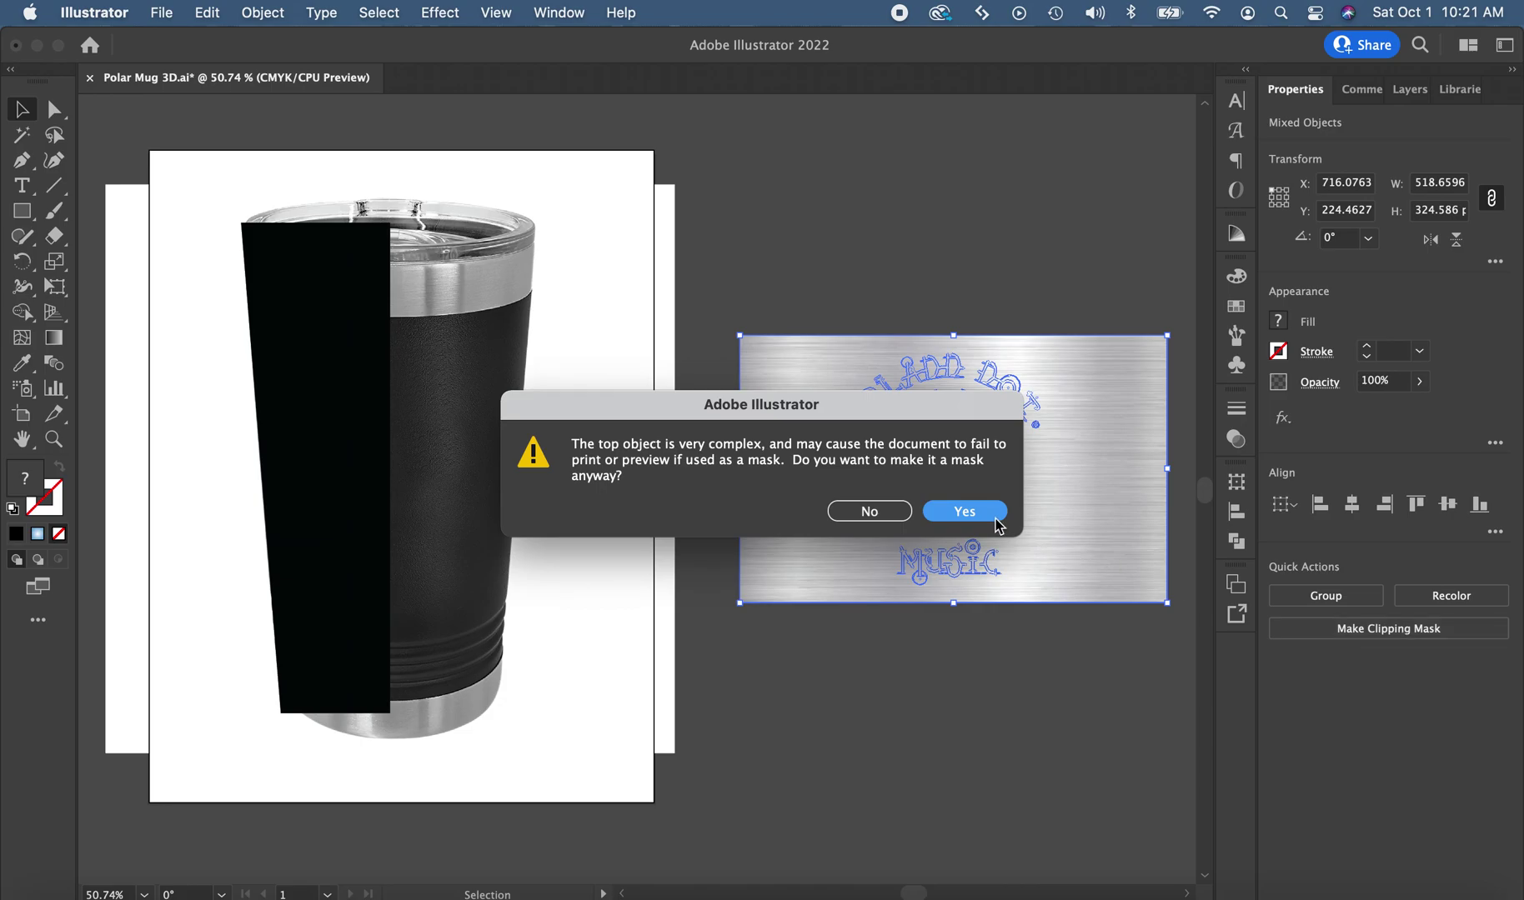
pyautogui.click(984, 510)
pyautogui.click(1118, 421)
# Select the finished brushed-metal logo and open the File menu to export it
pyautogui.scroll(2, 1050, 422)
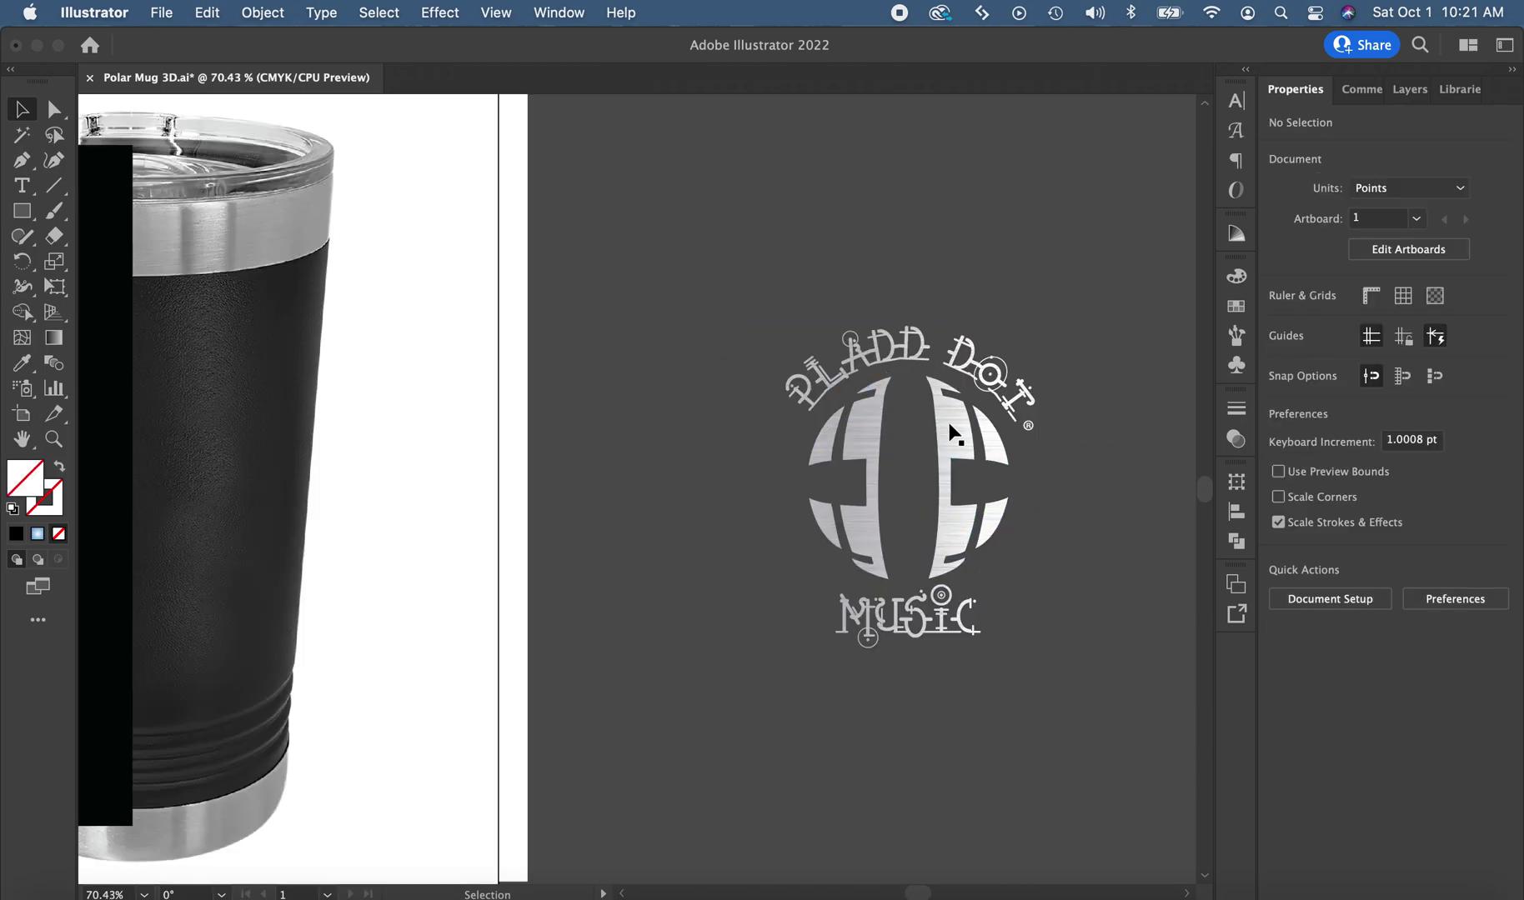
pyautogui.scroll(-3, 964, 433)
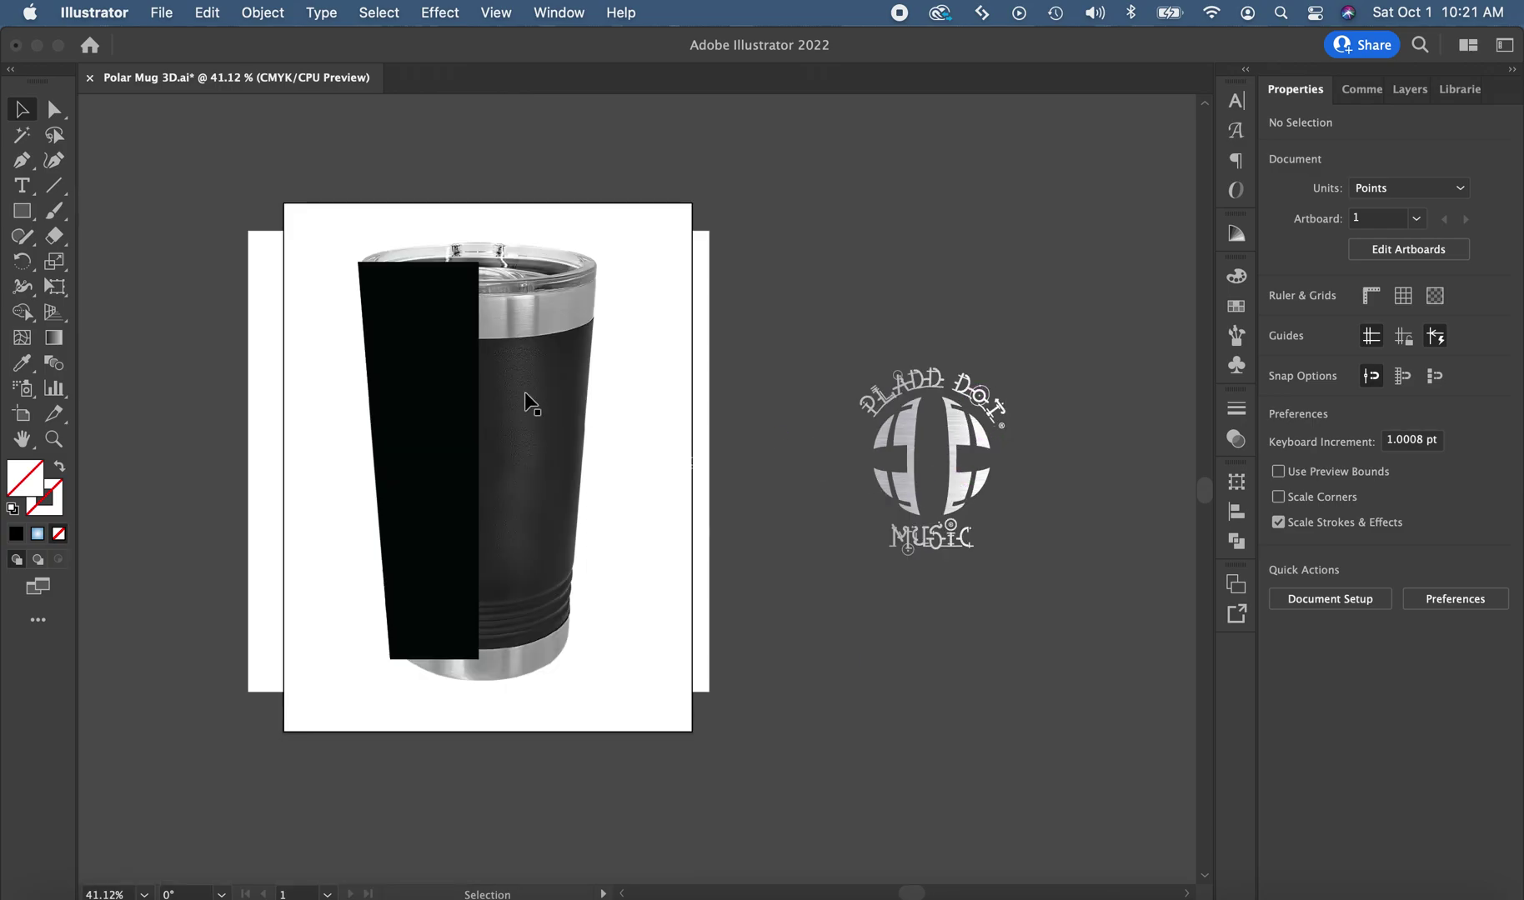
pyautogui.click(956, 471)
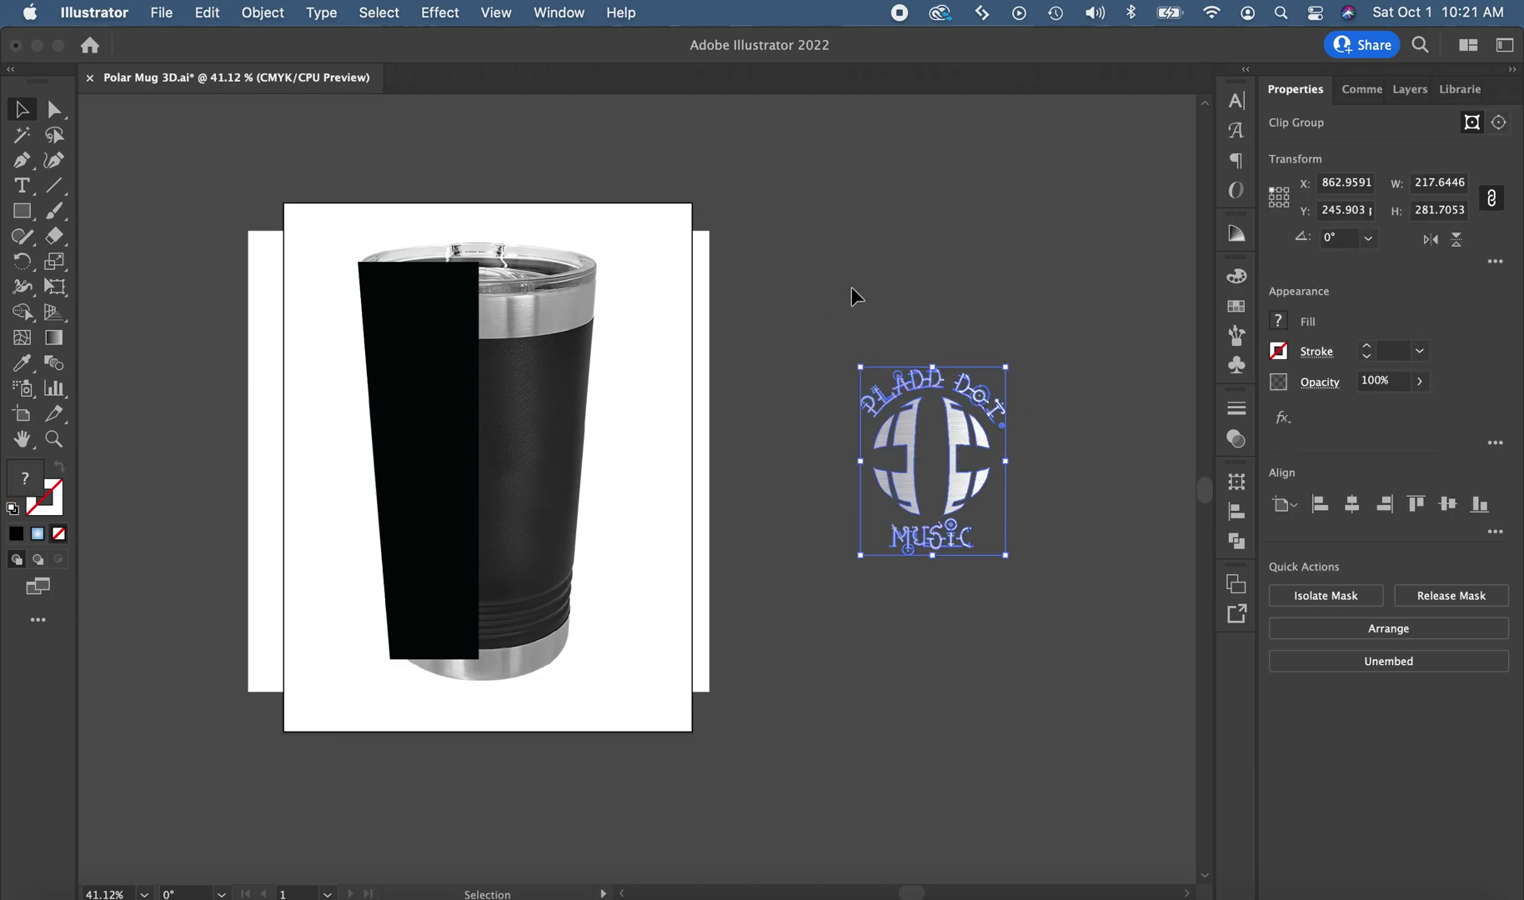
pyautogui.click(160, 12)
# Export the selected logo as full-PNG asset 'aludot' into the Polar Camel Mug 3D folder
pyautogui.click(197, 465)
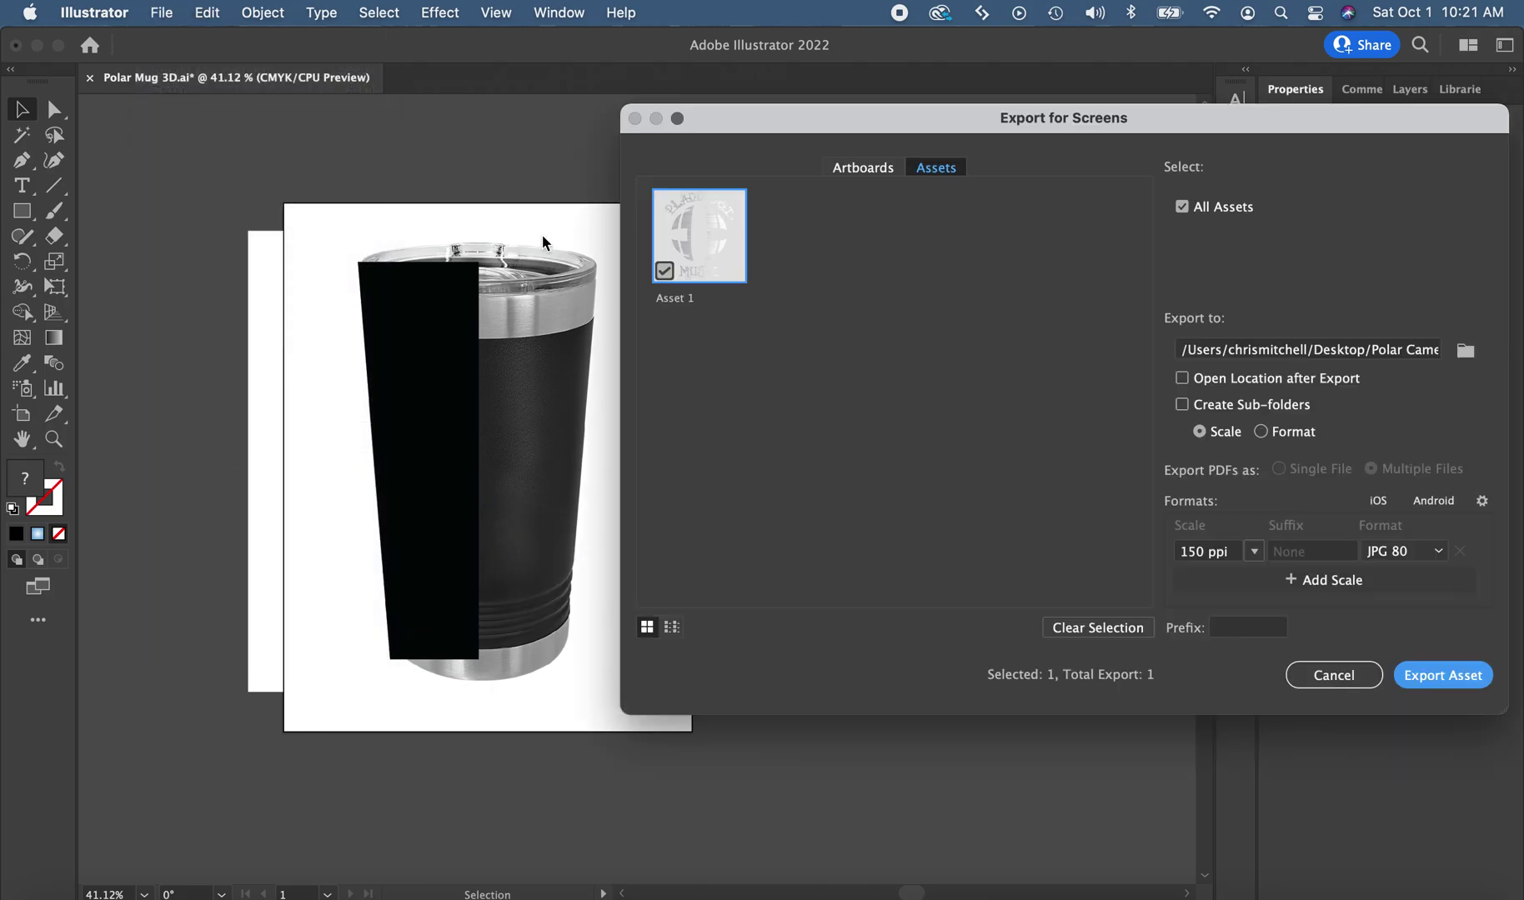
pyautogui.doubleClick(680, 299)
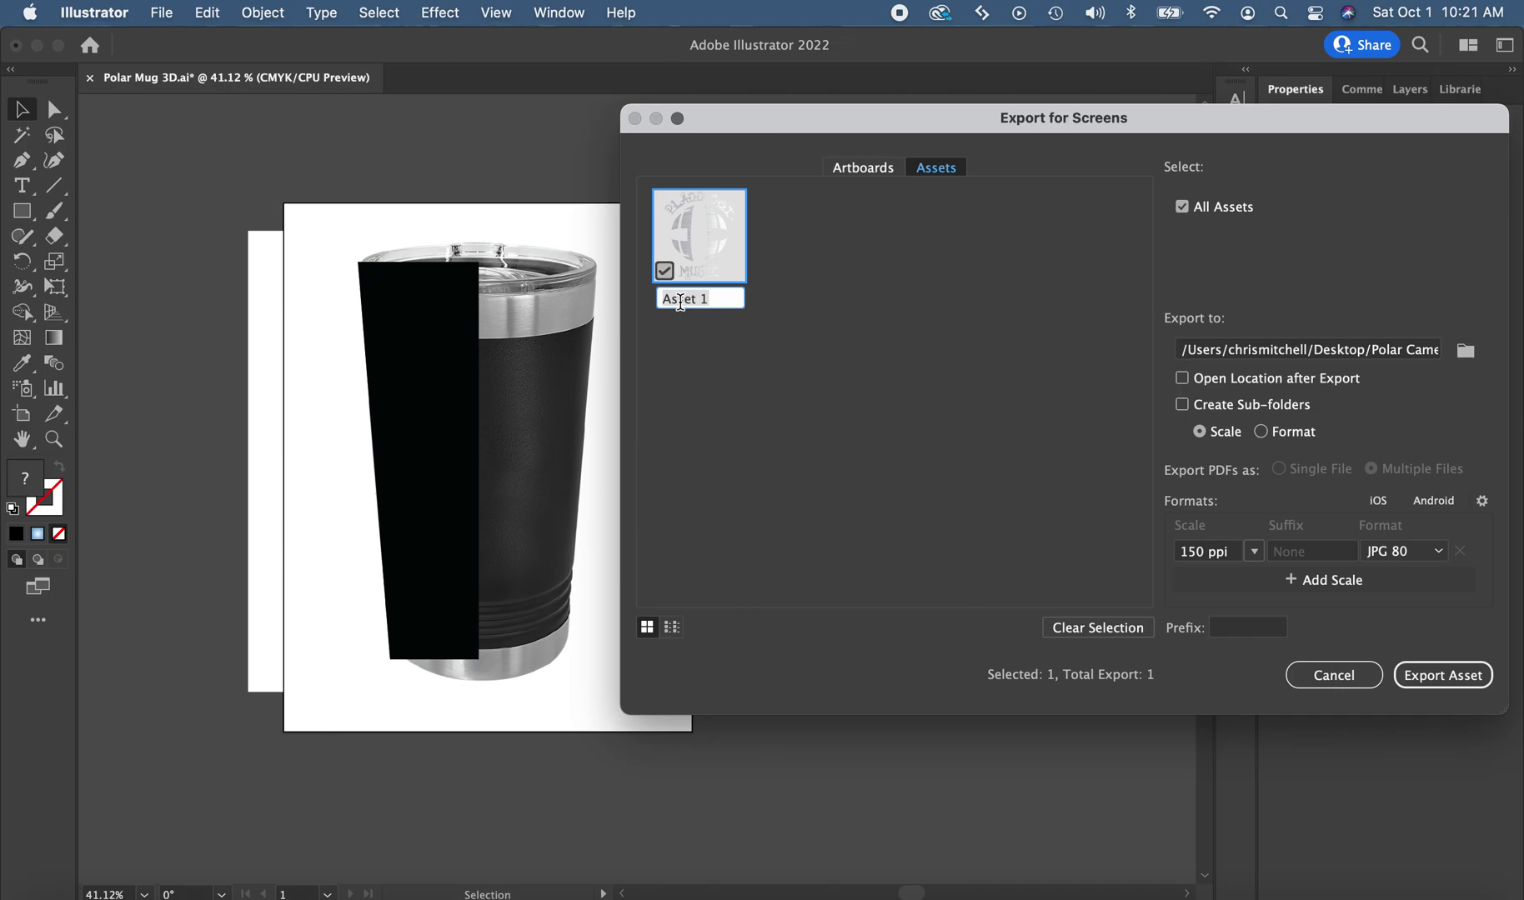
pyautogui.write('aludot')
pyautogui.click(1426, 546)
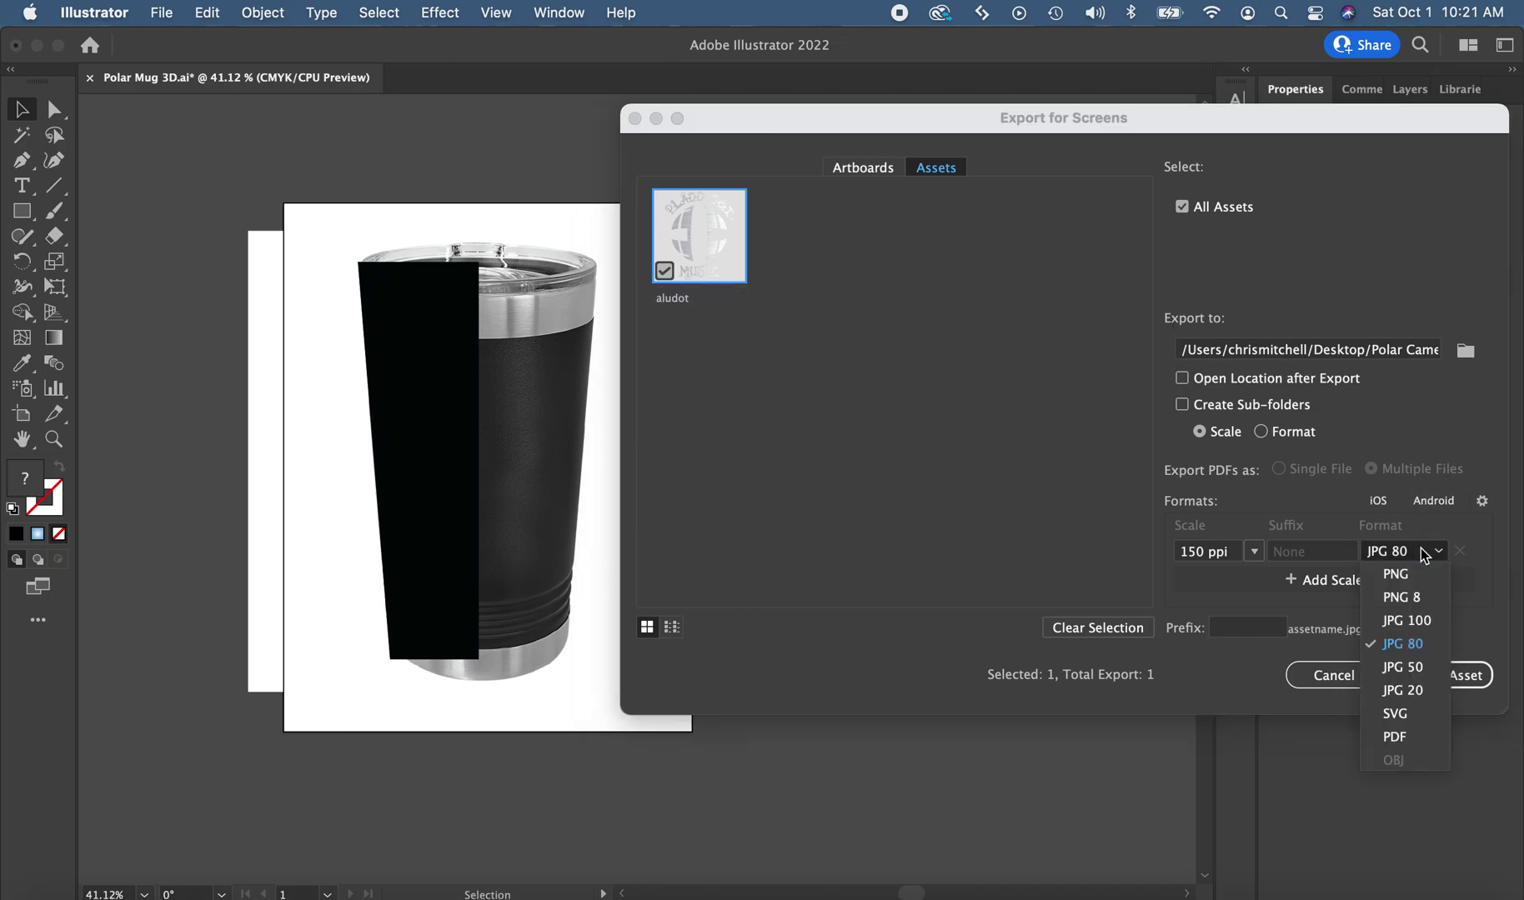
pyautogui.click(1404, 594)
pyautogui.click(1410, 552)
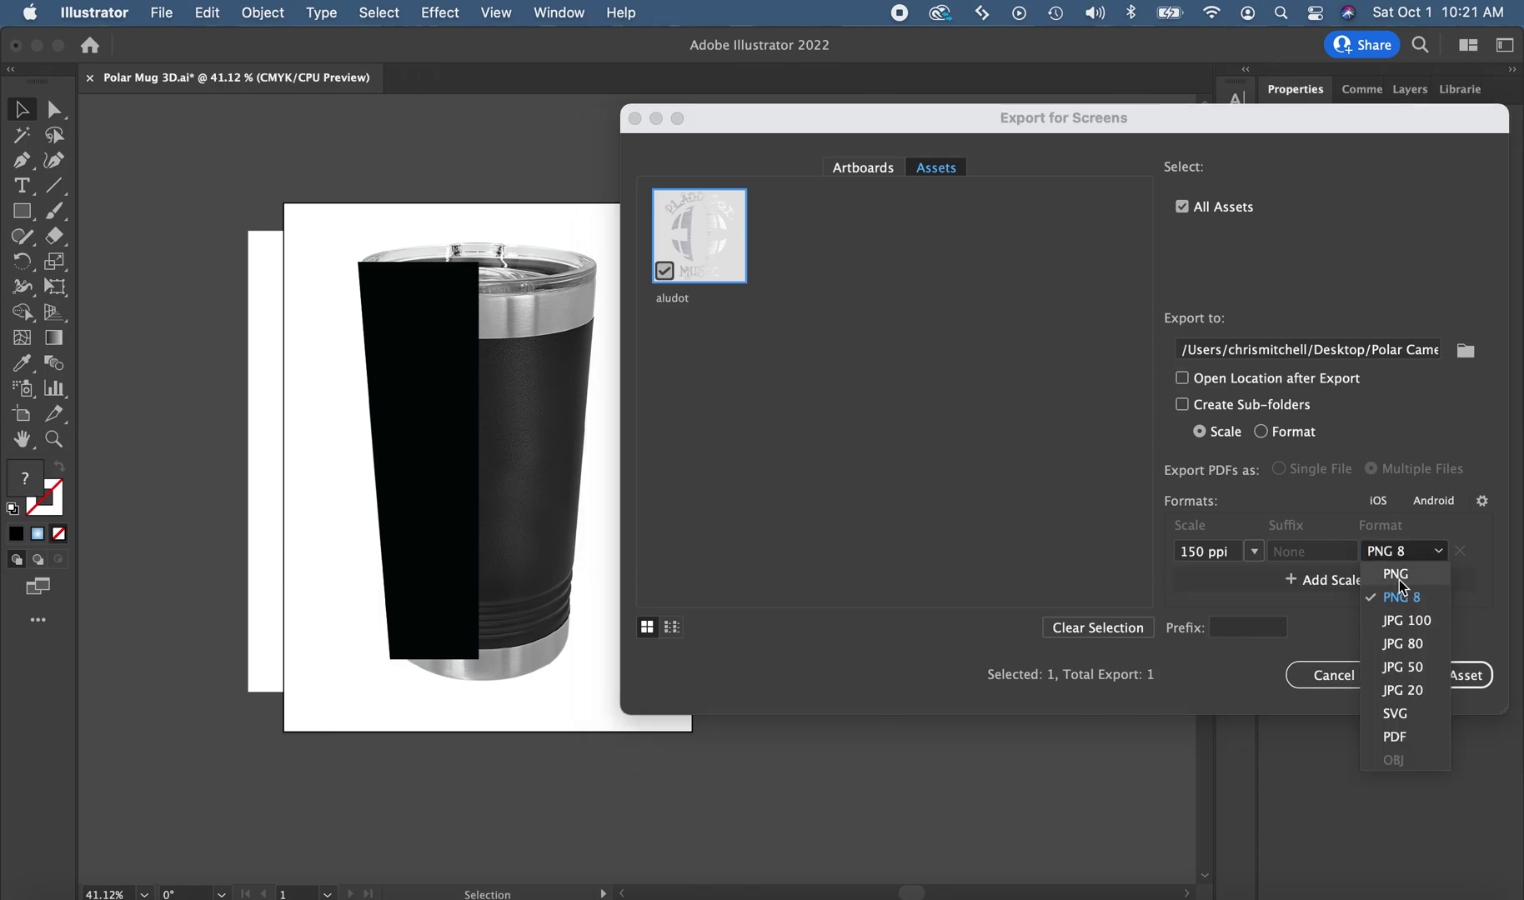
pyautogui.click(1399, 576)
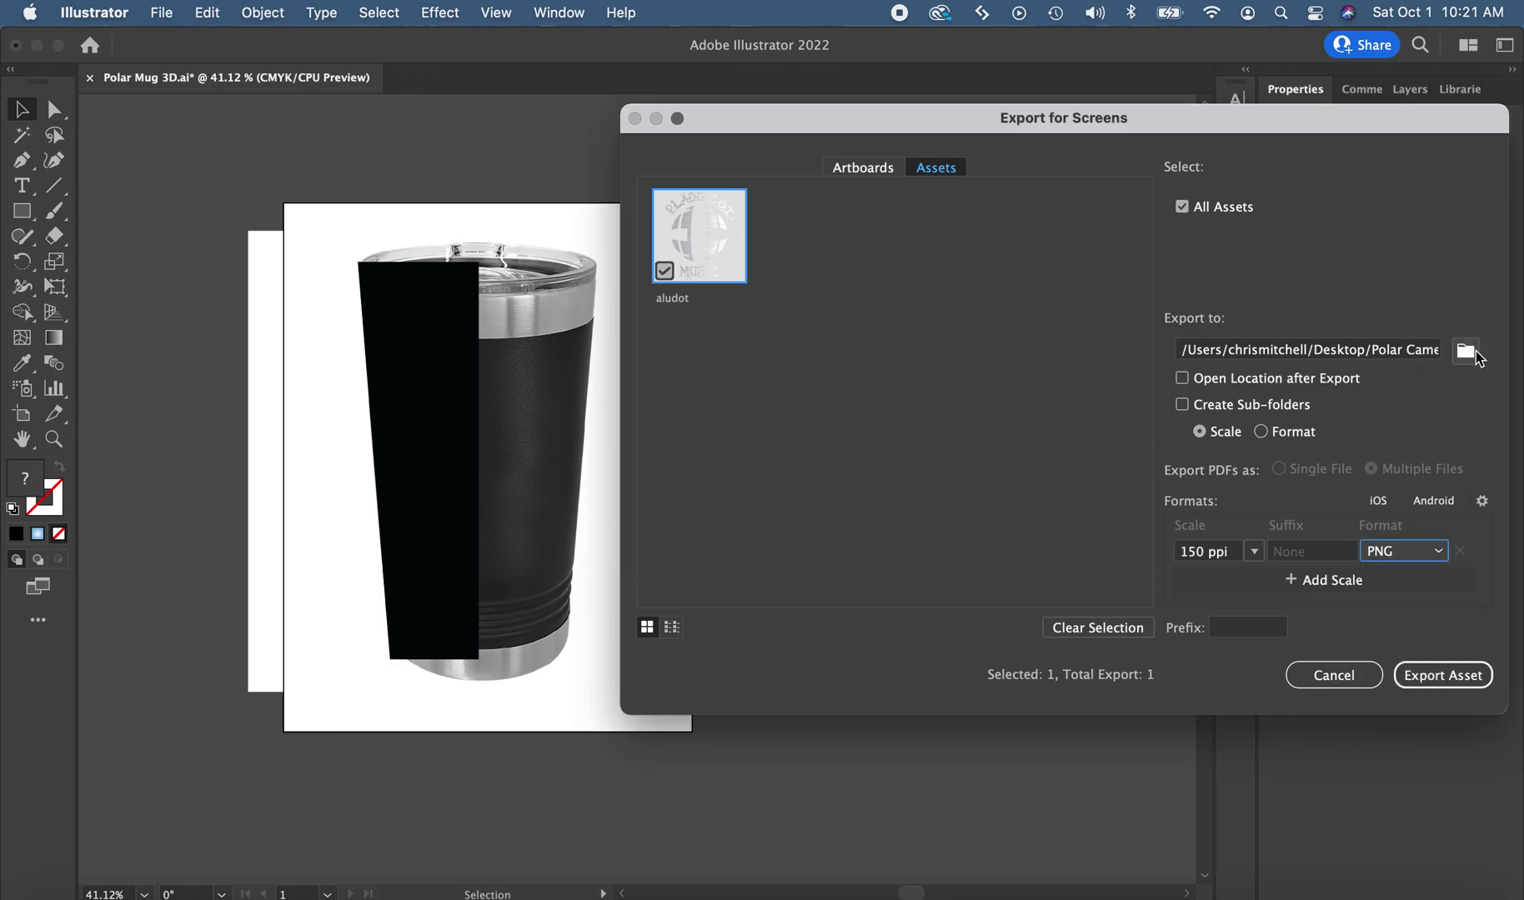
pyautogui.click(1474, 351)
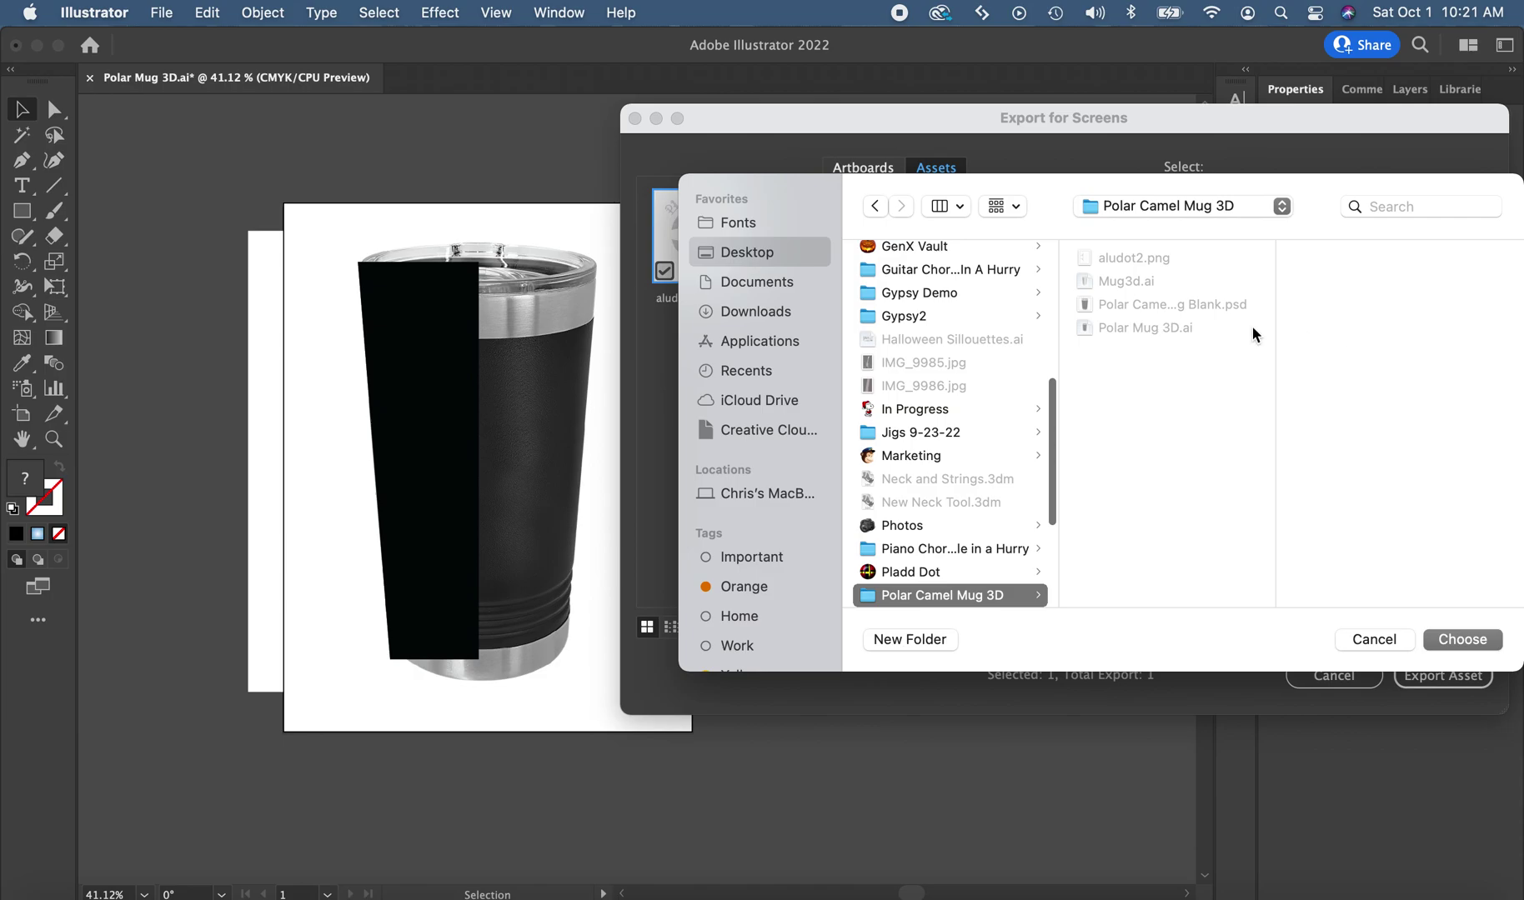
pyautogui.click(1374, 640)
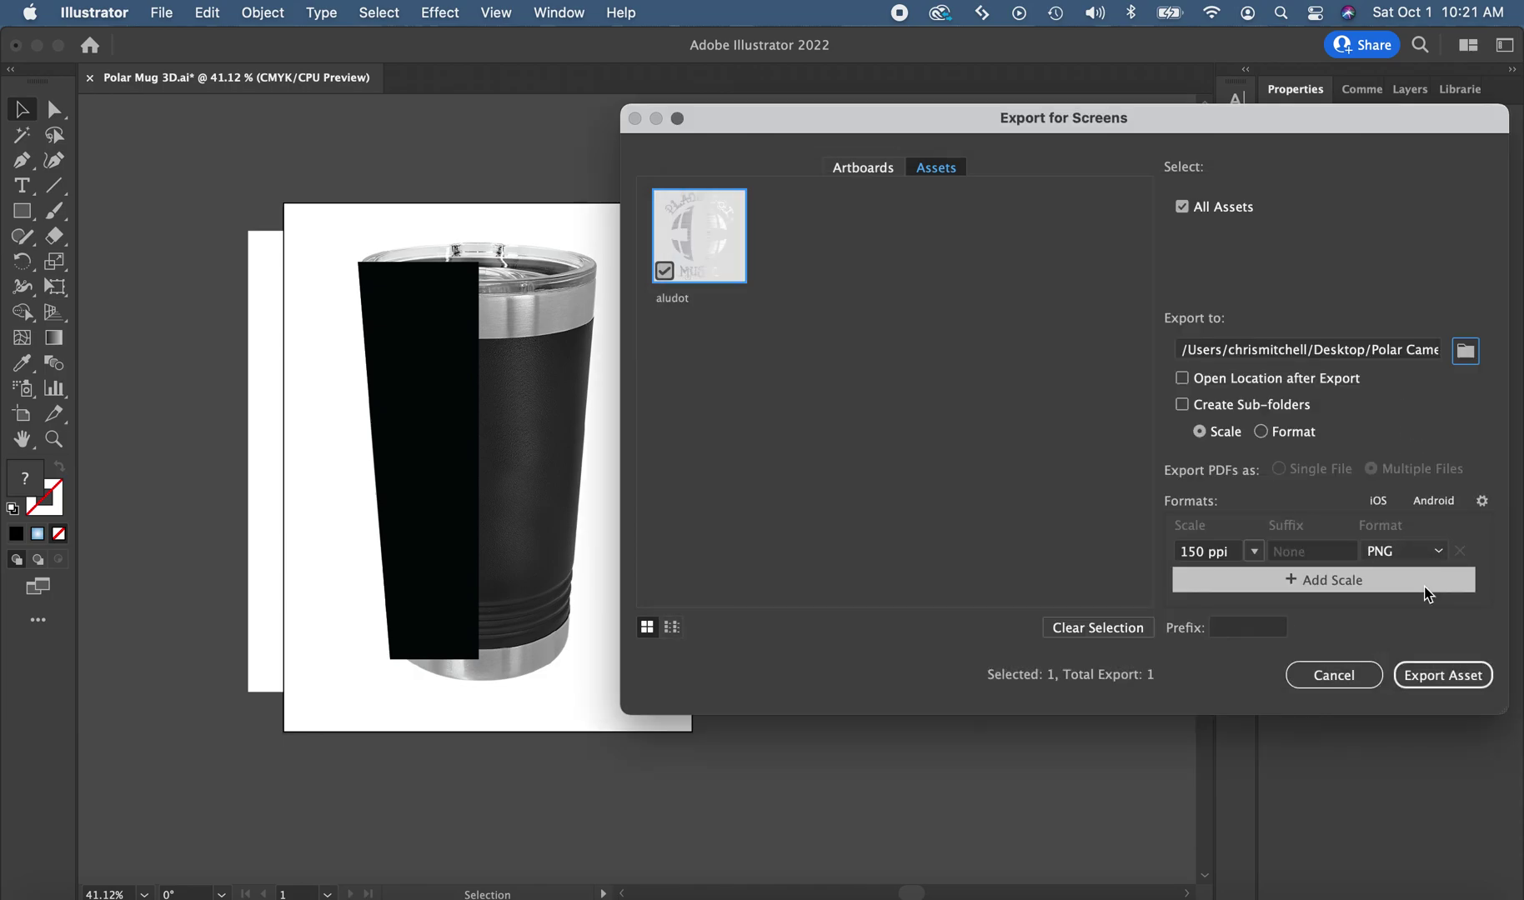
pyautogui.click(1434, 675)
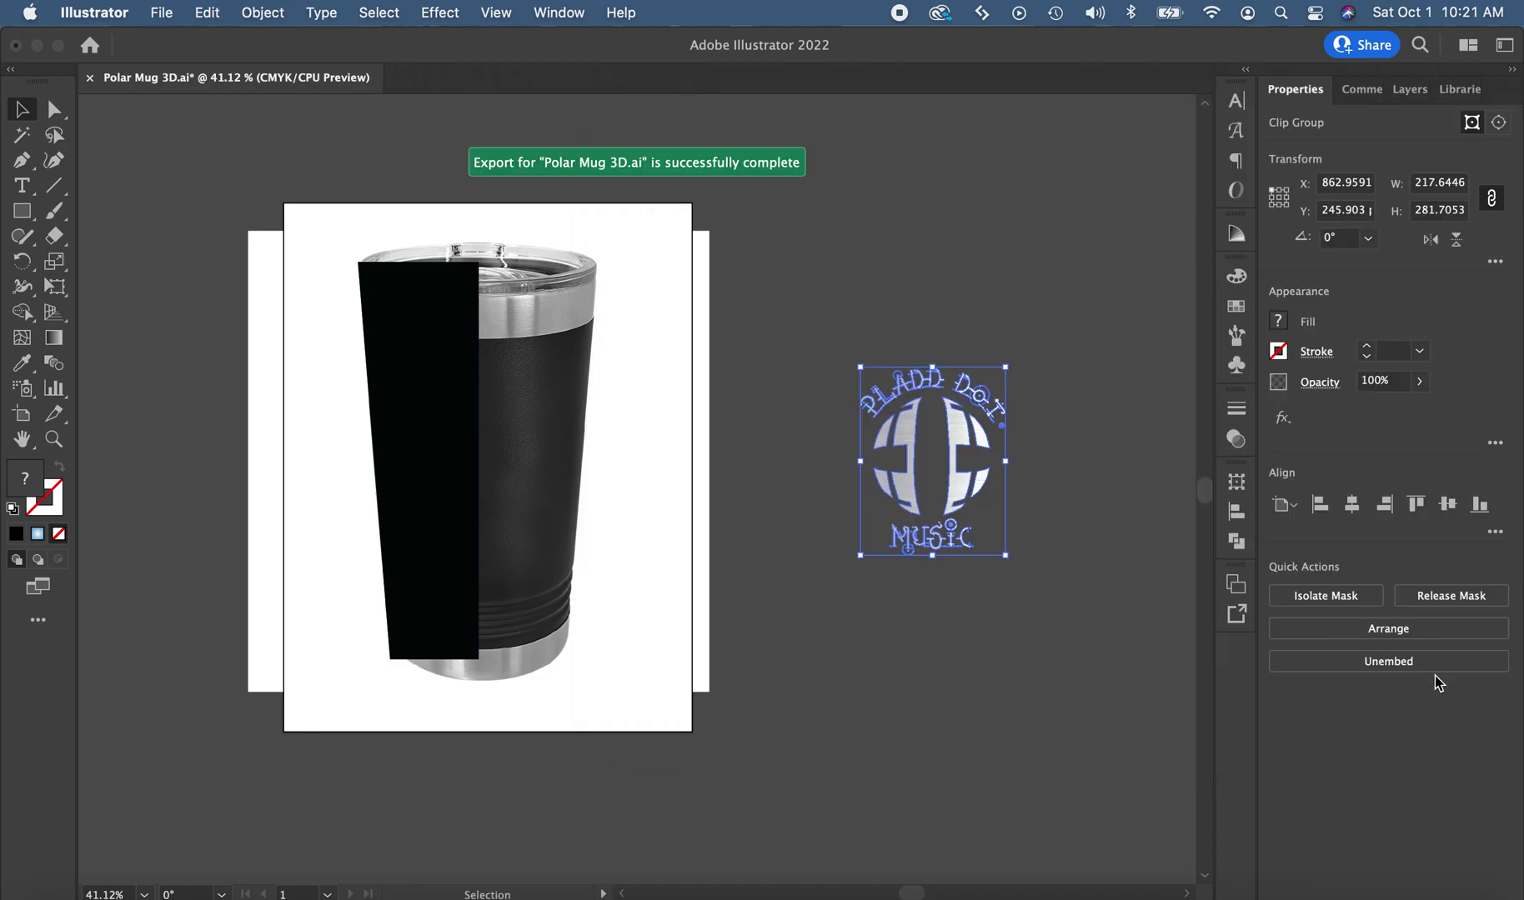
pyautogui.click(829, 302)
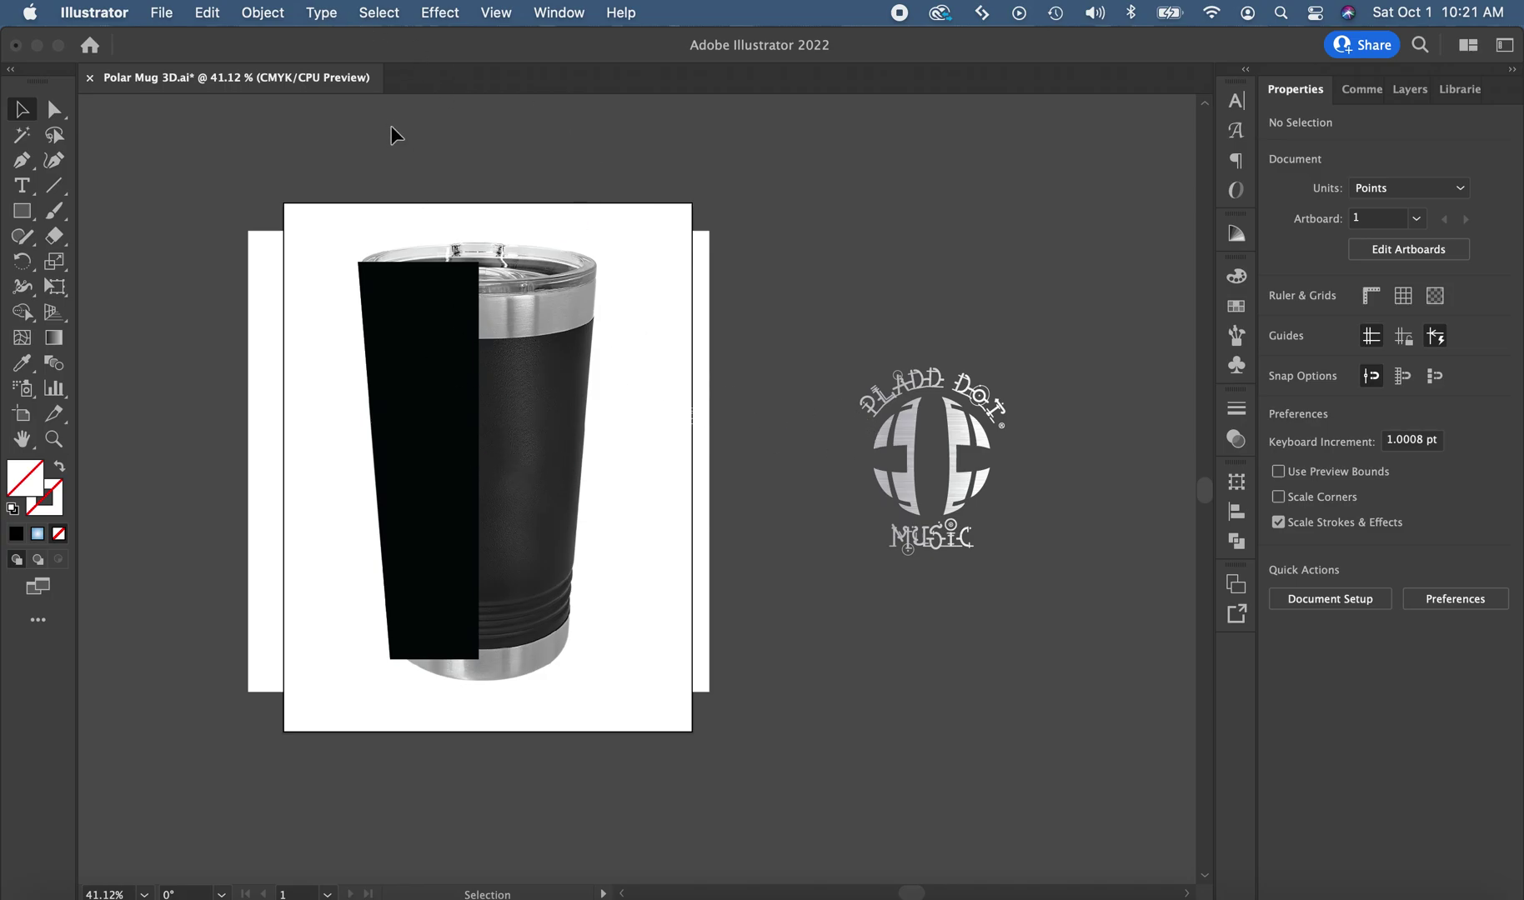
# Browse the Graphics tab of the 3D and Materials panel, then close it
pyautogui.click(436, 14)
pyautogui.moveTo(467, 160)
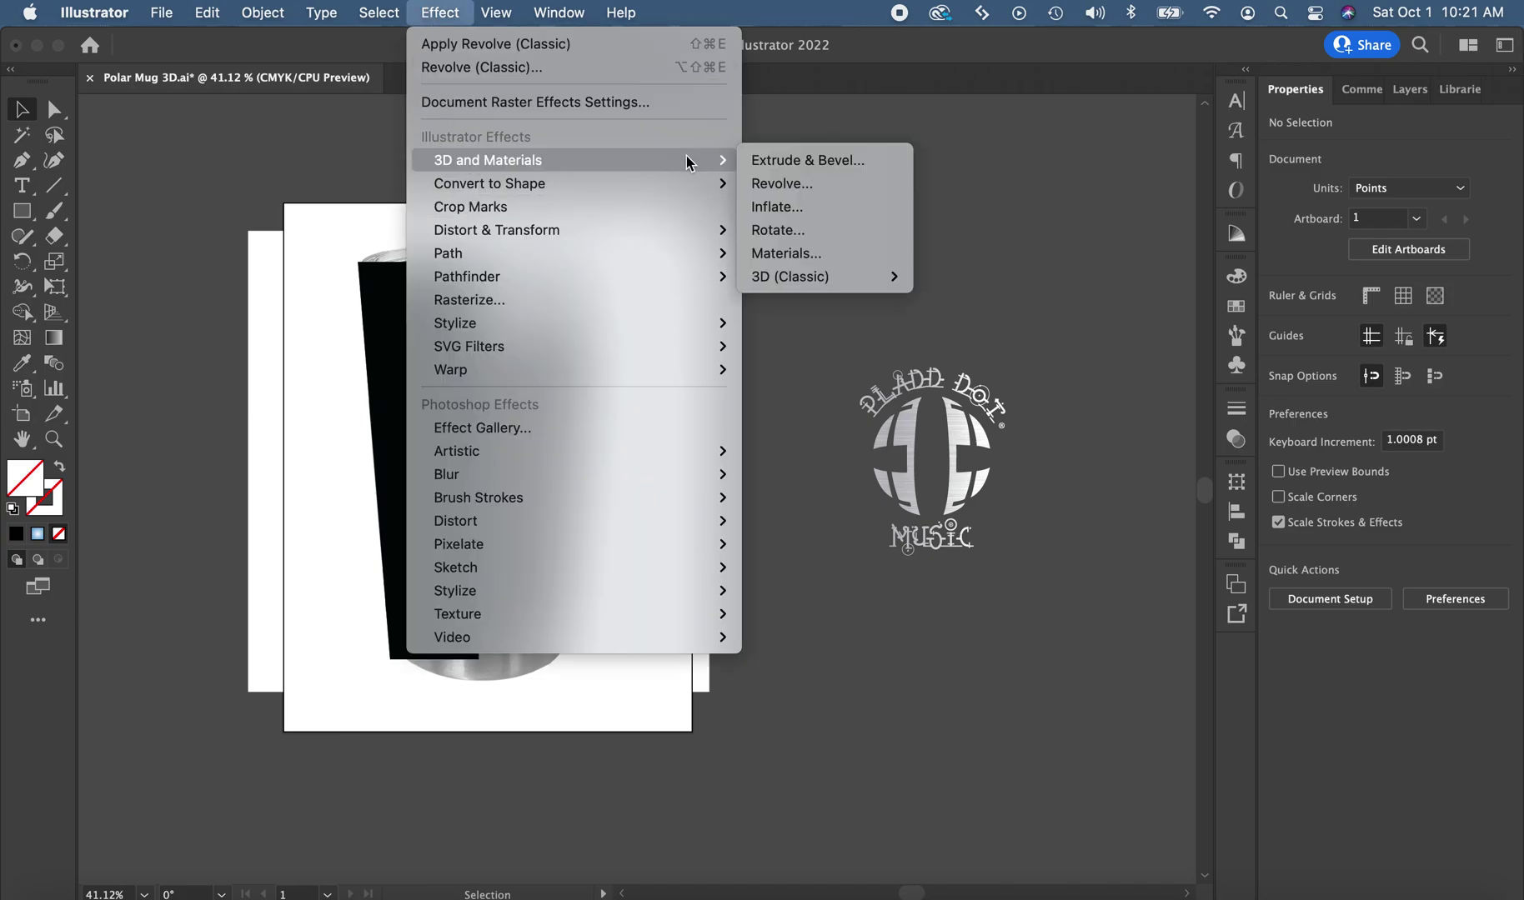
pyautogui.click(786, 253)
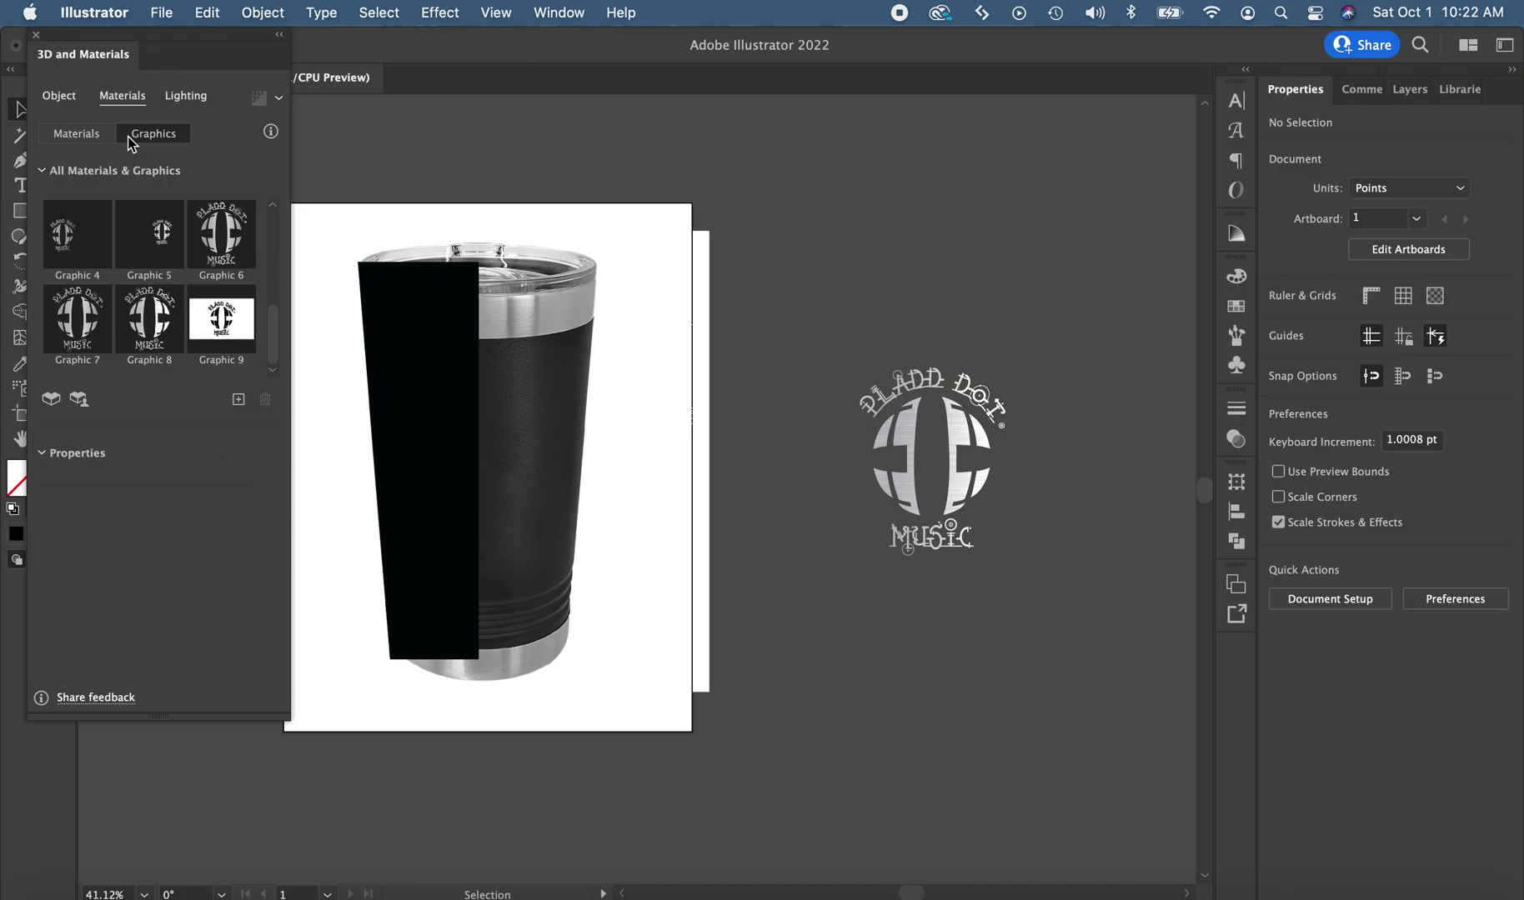
pyautogui.click(35, 36)
pyautogui.click(160, 12)
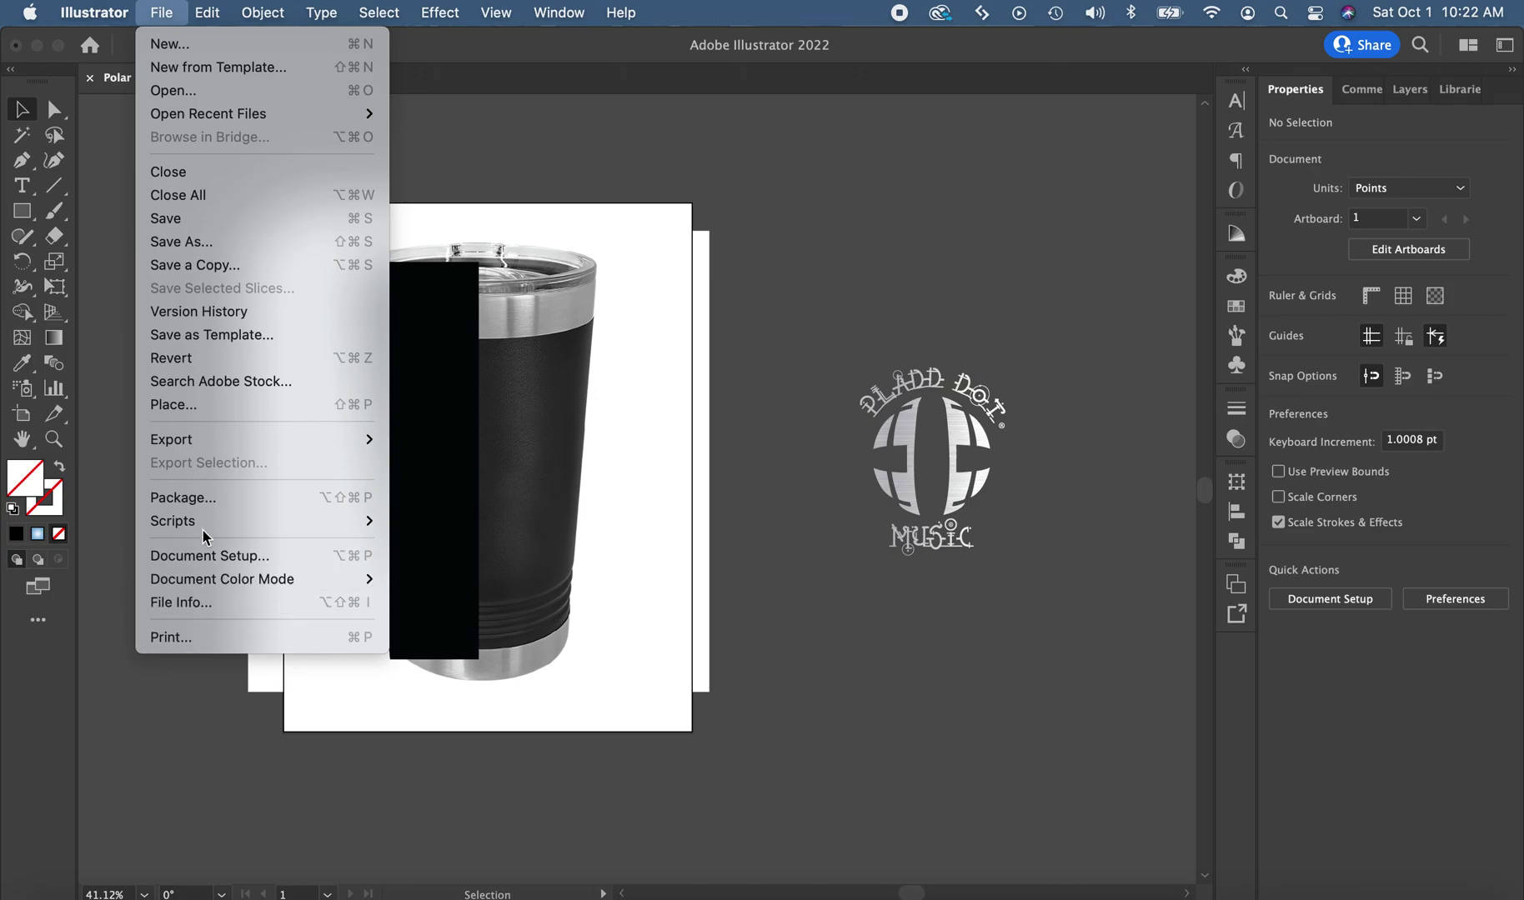
# Place aludot.png onto the canvas beside the tumbler
pyautogui.click(199, 405)
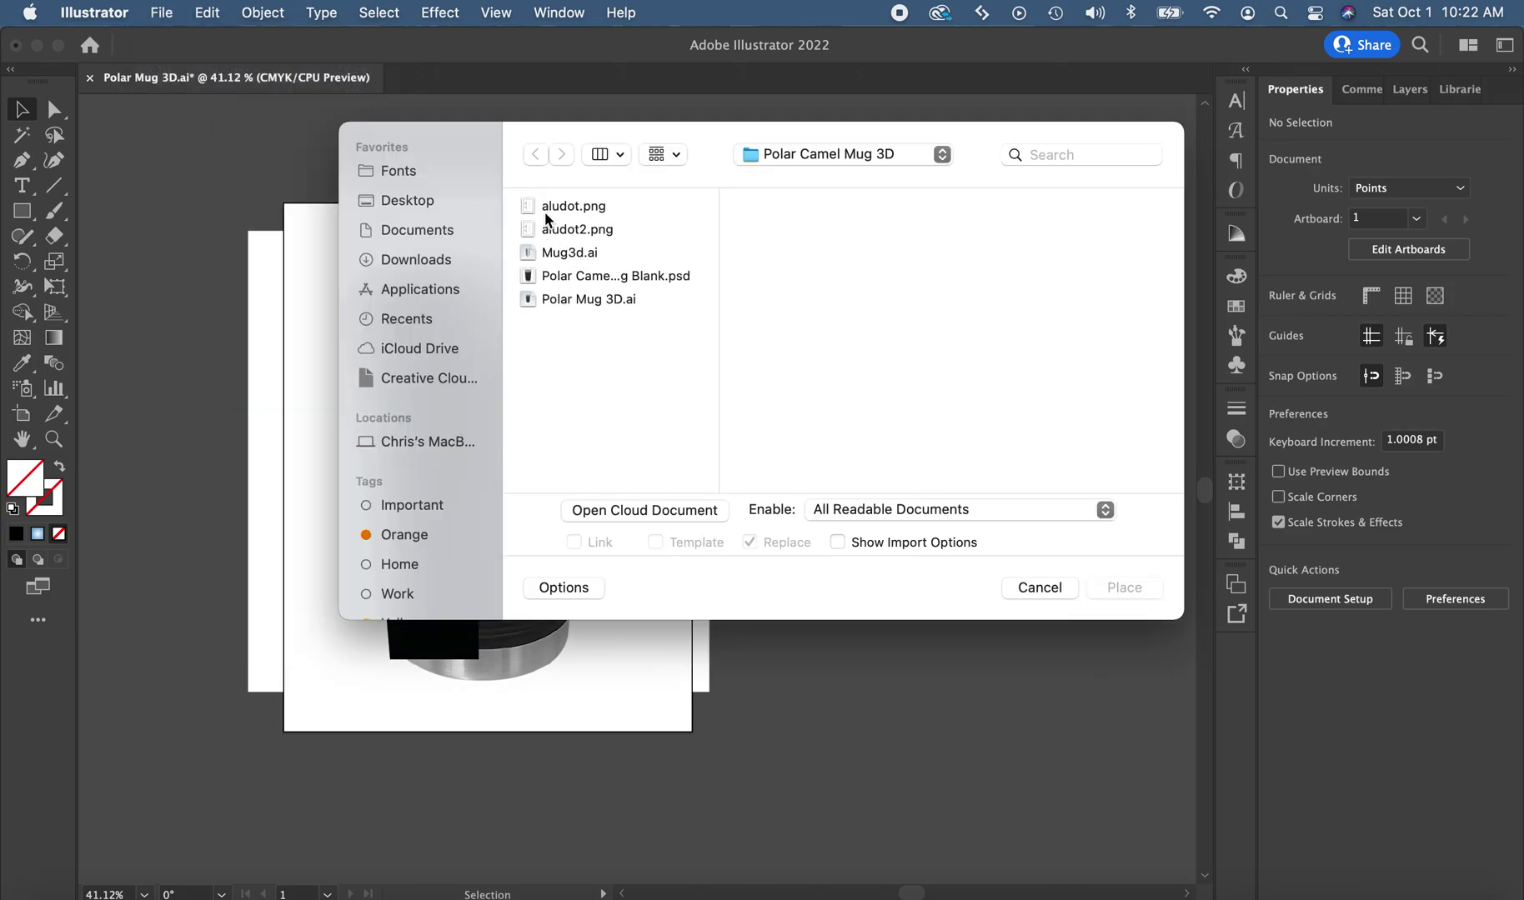
pyautogui.click(546, 211)
pyautogui.click(547, 231)
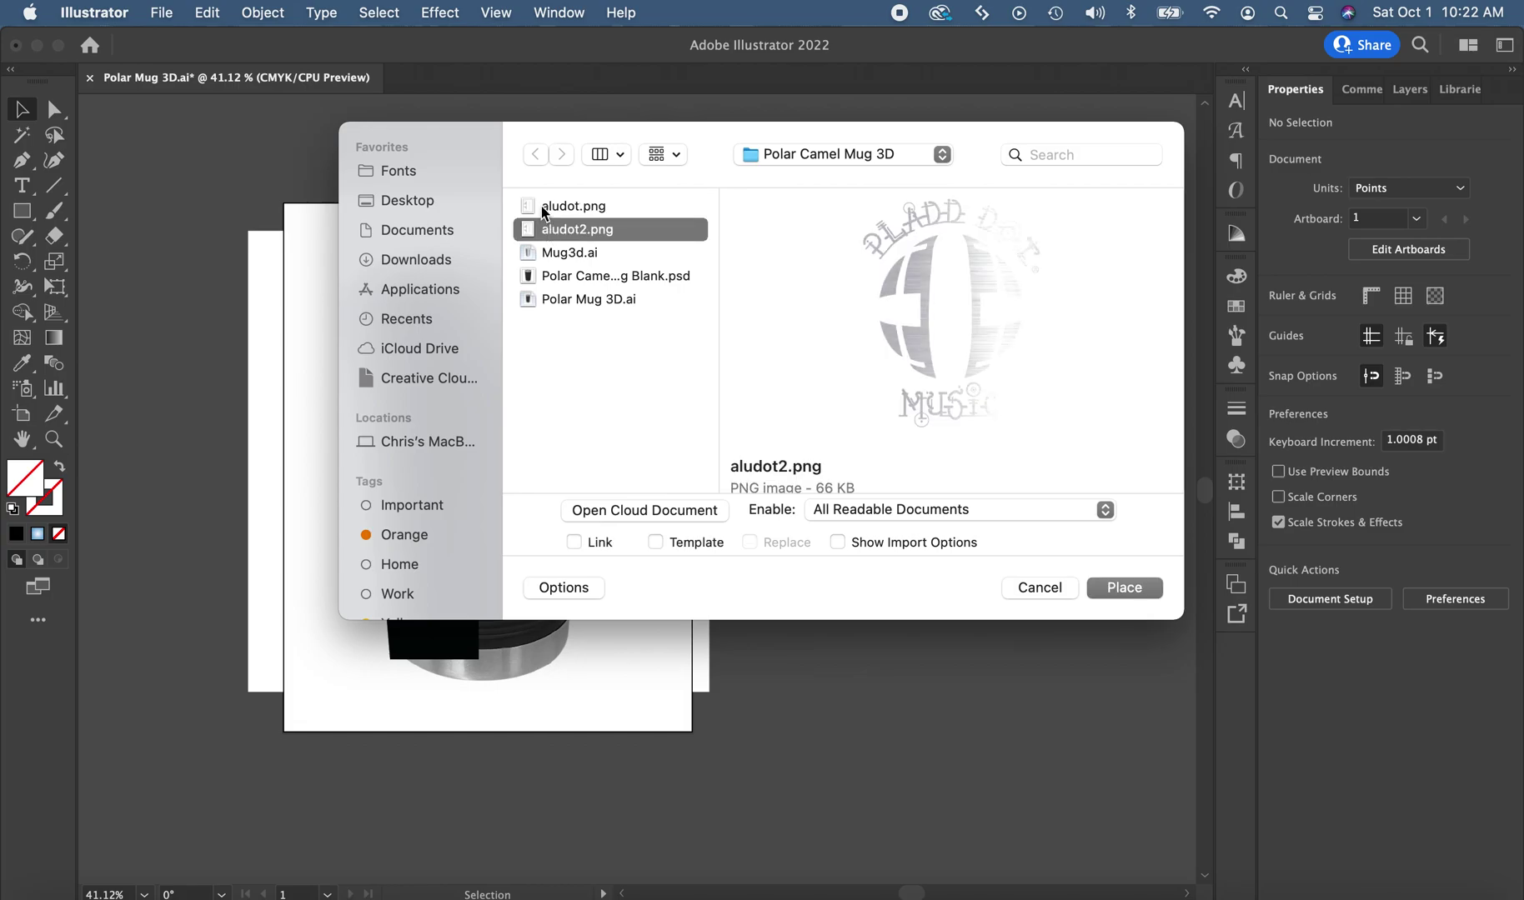
pyautogui.click(540, 206)
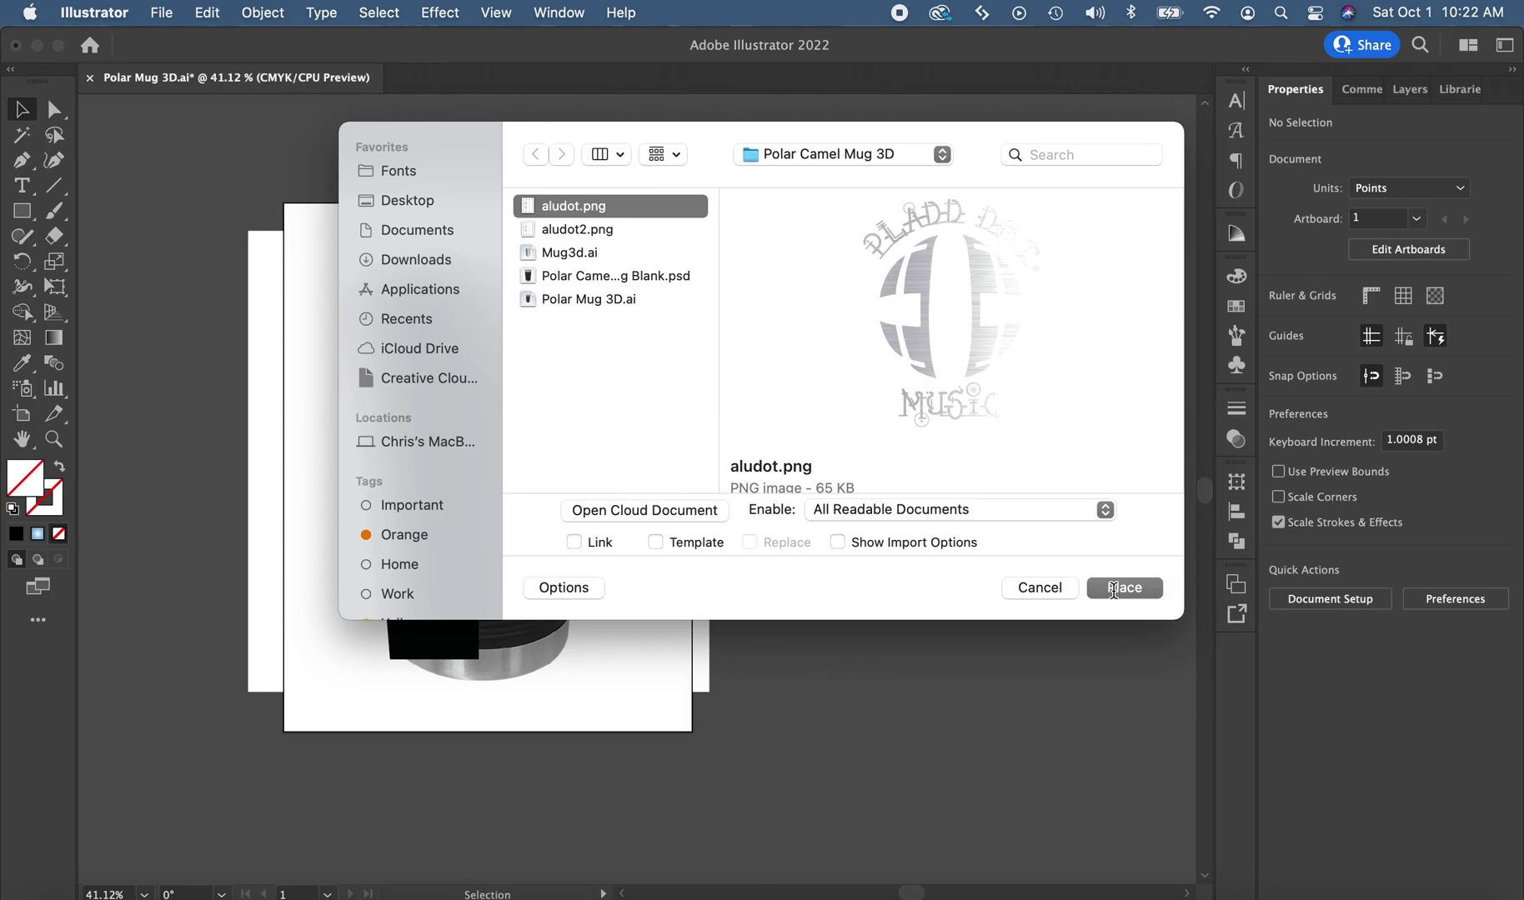
pyautogui.click(1124, 588)
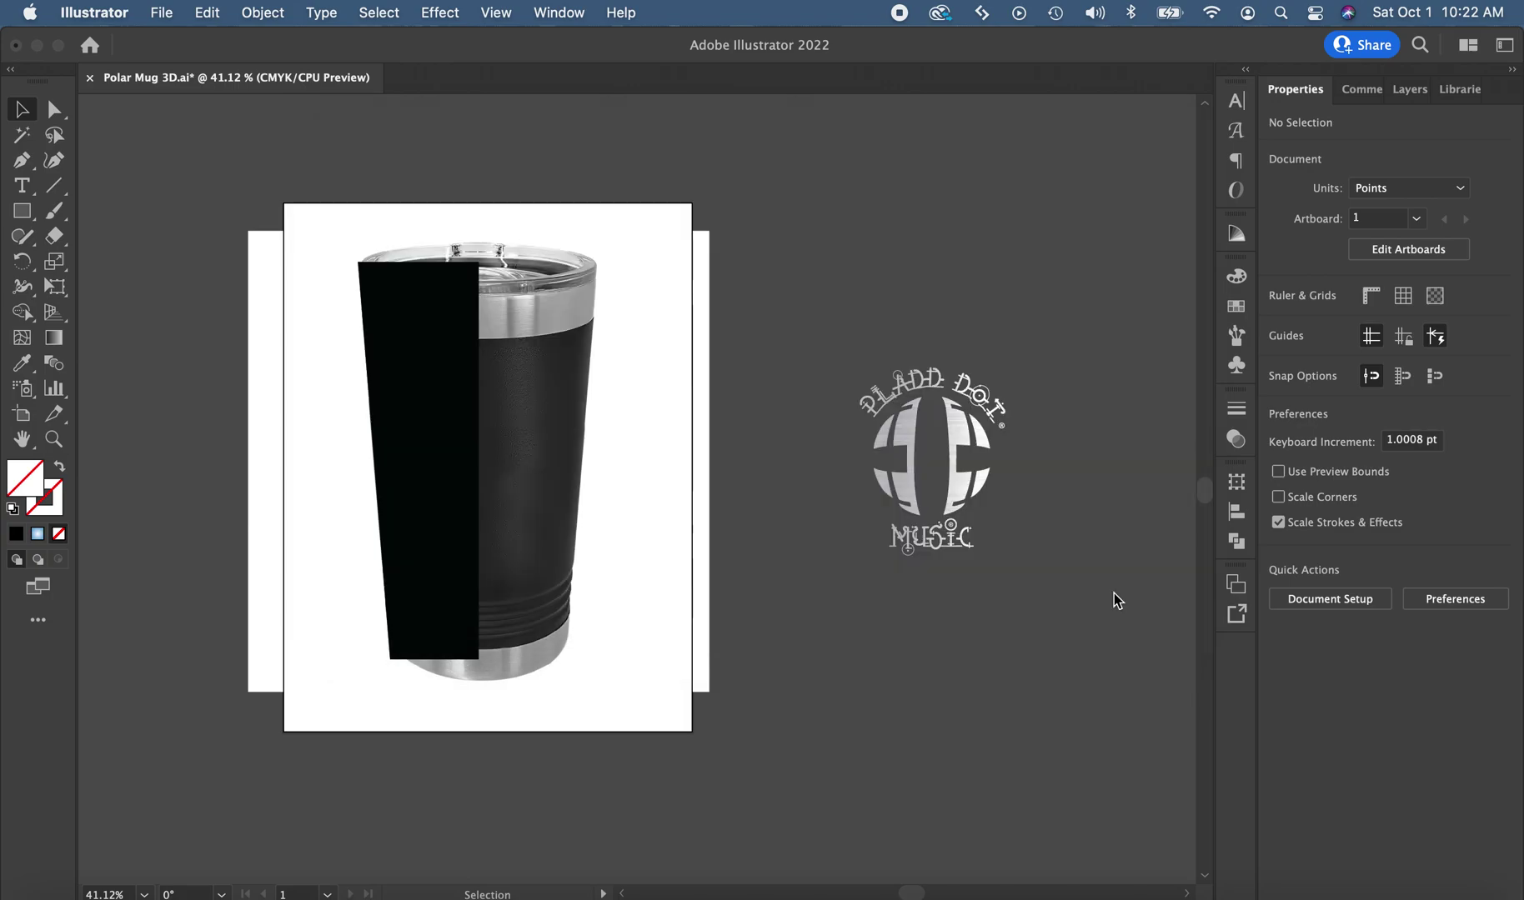
pyautogui.click(798, 143)
# Compare the placed aludot image with the original logo group below it, then deselect
pyautogui.click(996, 236)
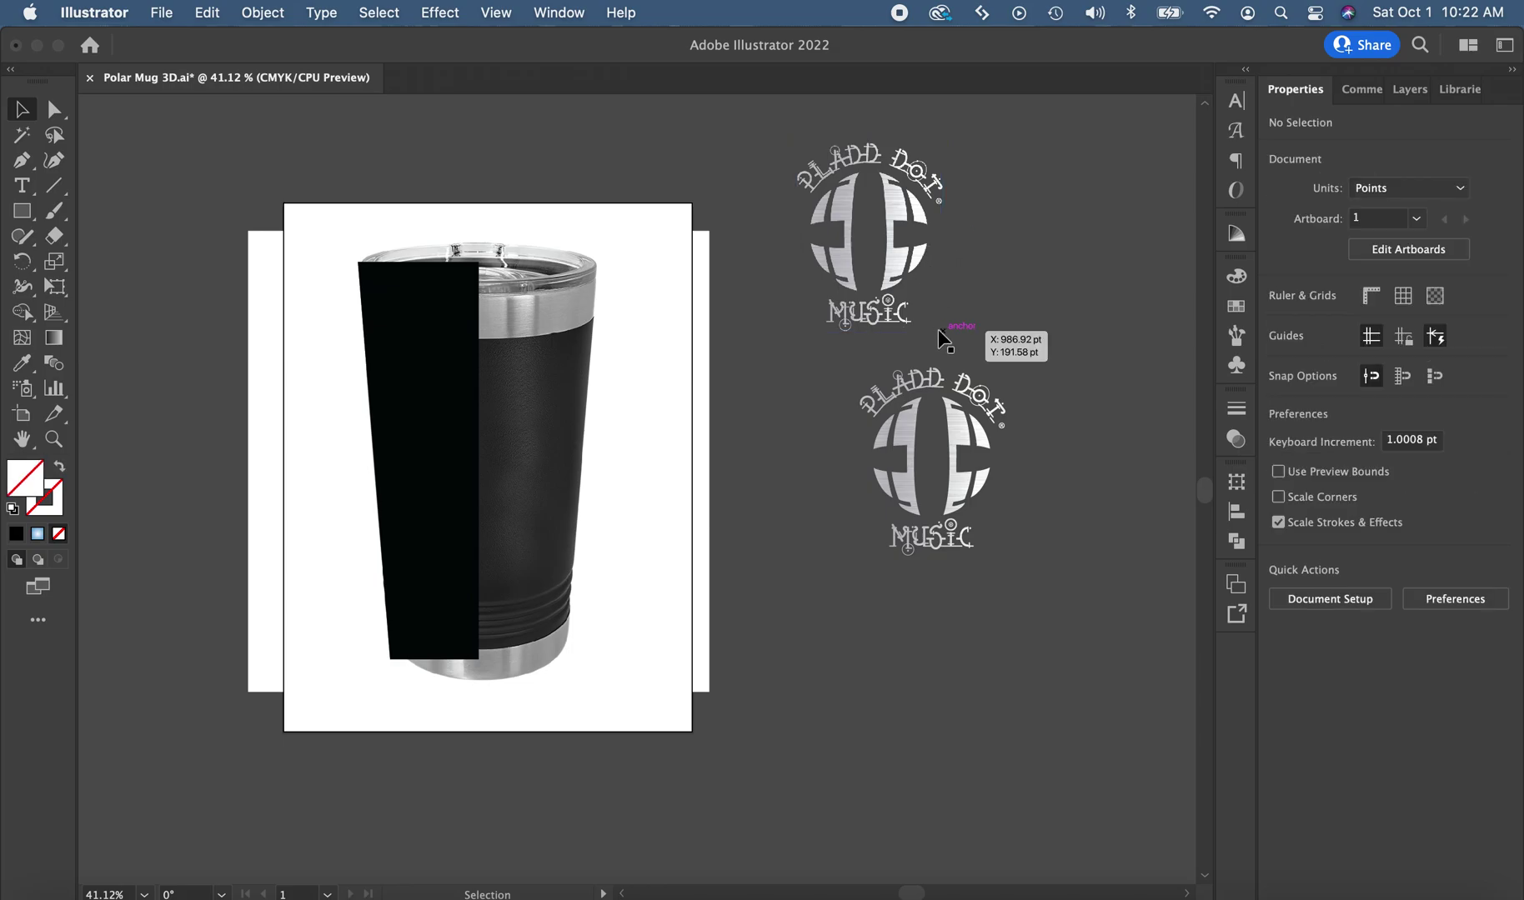
pyautogui.click(903, 208)
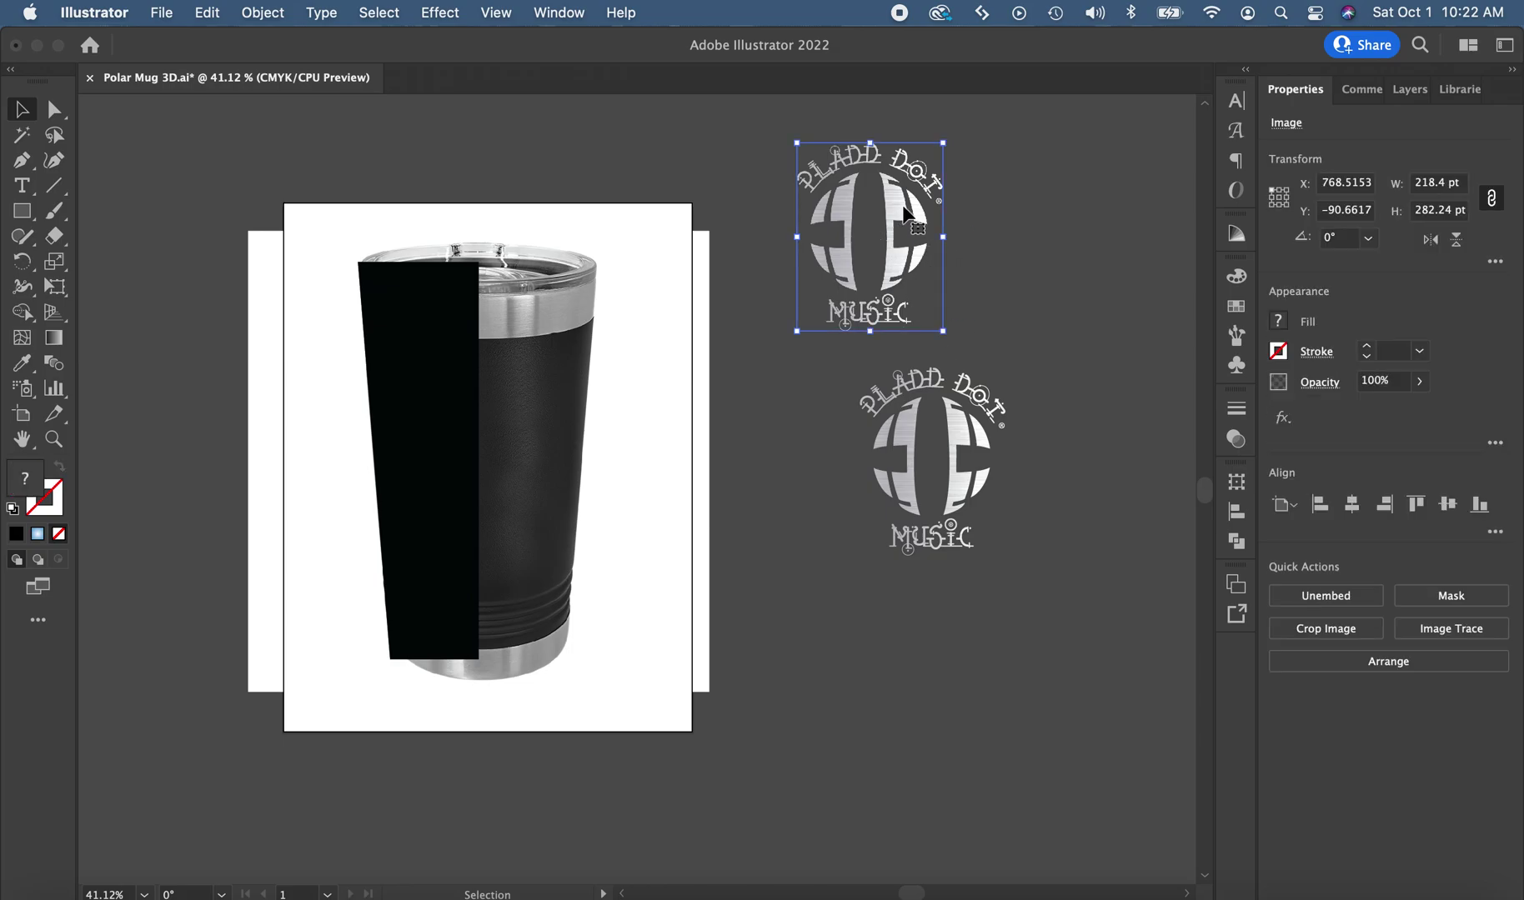
pyautogui.click(965, 407)
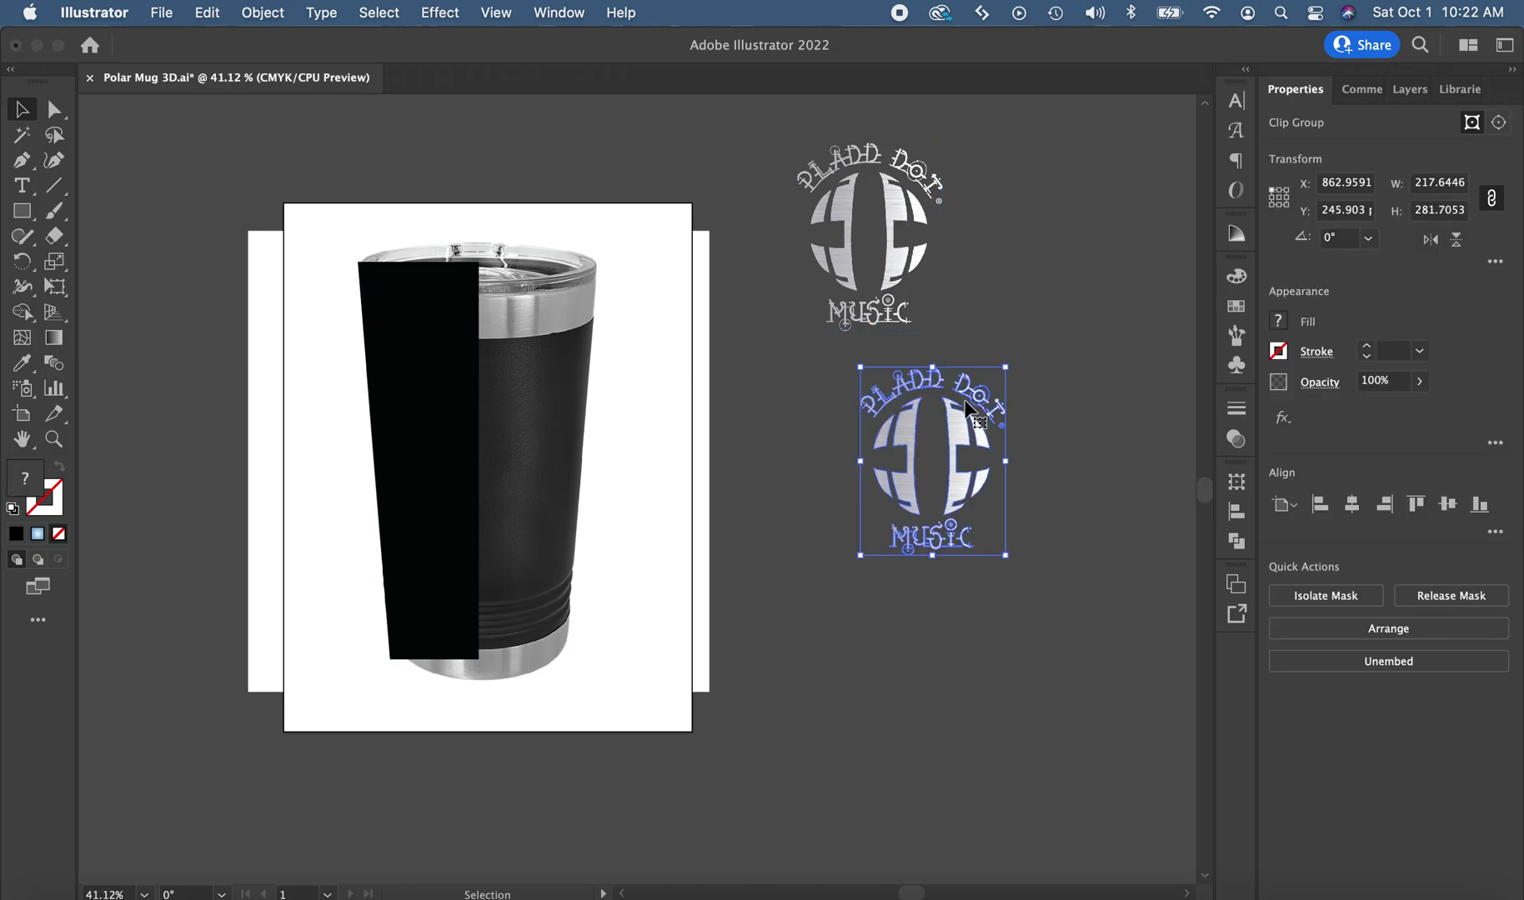
pyautogui.click(890, 208)
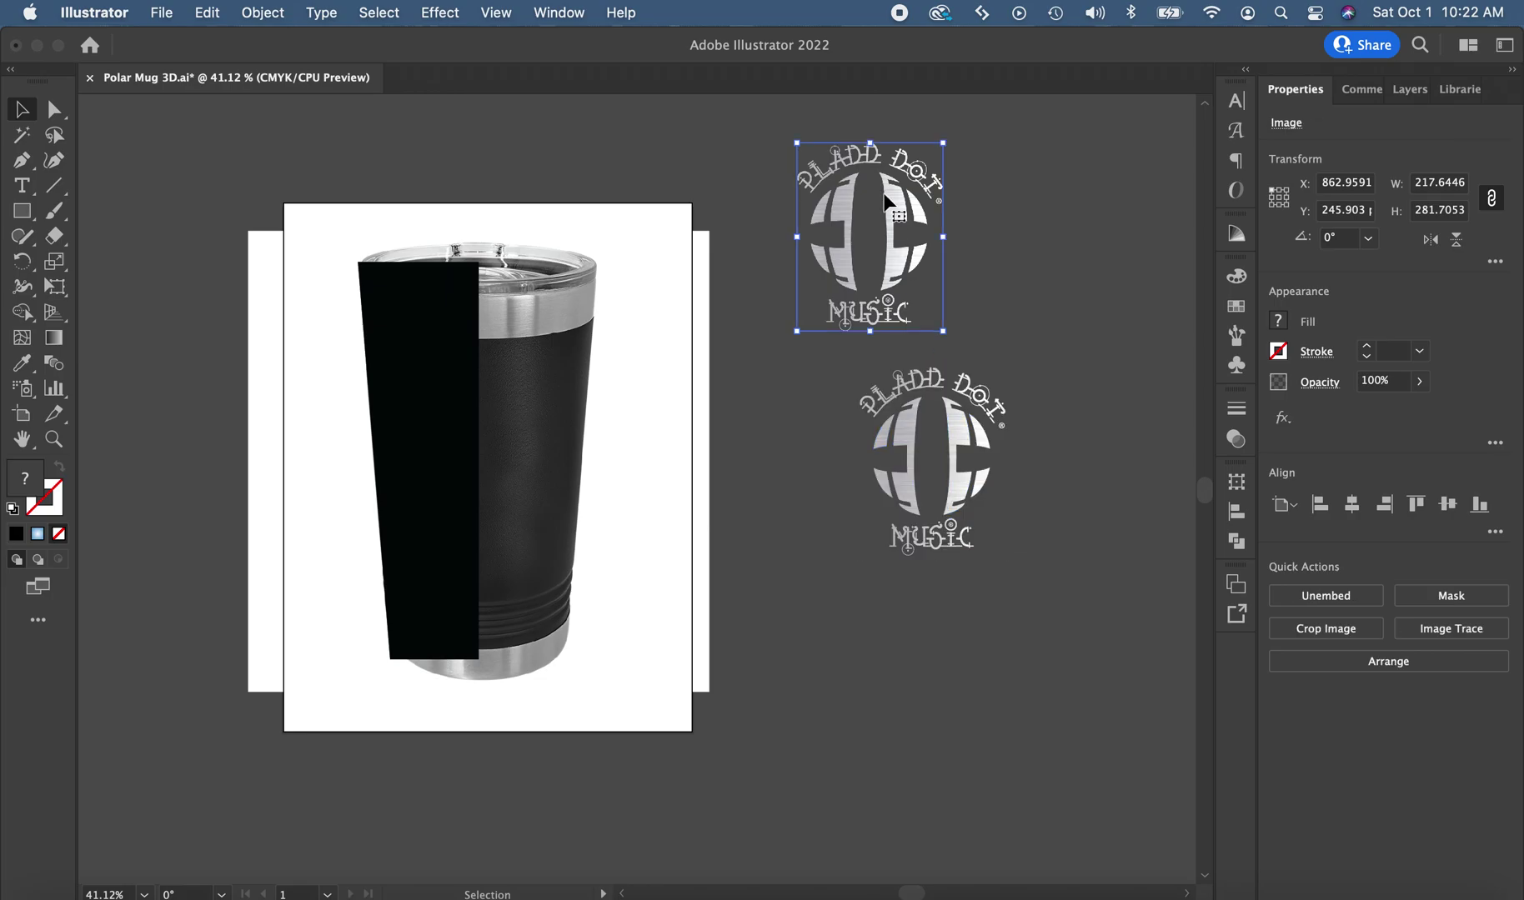
pyautogui.click(739, 201)
# Add the placed logo image to the 3D Materials graphics library as a single graphic (Graphic 10)
pyautogui.click(390, 12)
pyautogui.moveTo(425, 7)
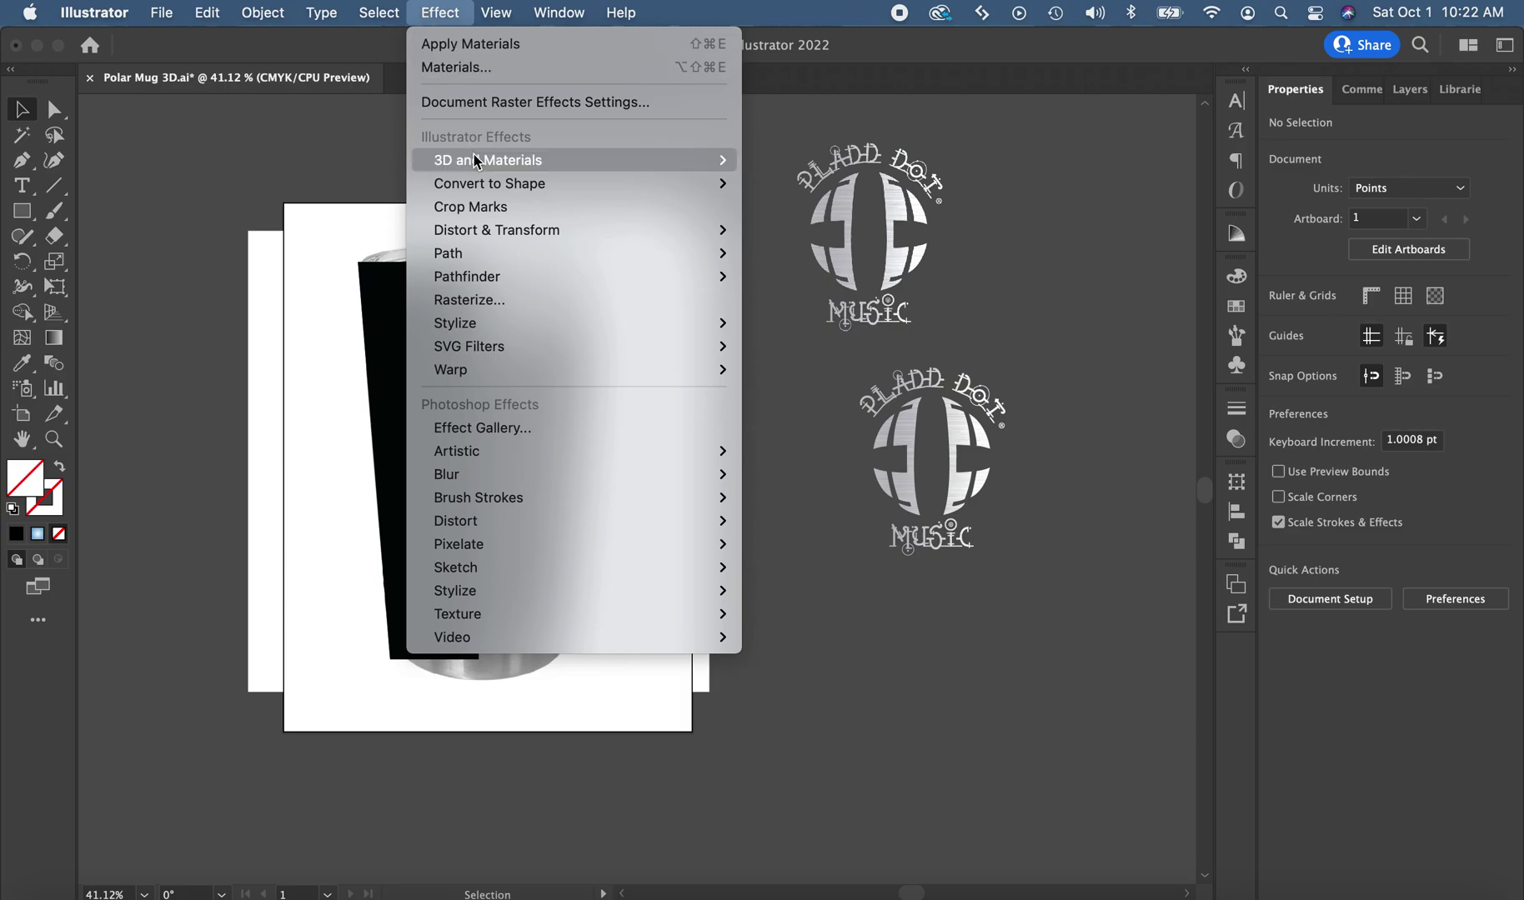
pyautogui.moveTo(476, 160)
pyautogui.click(766, 255)
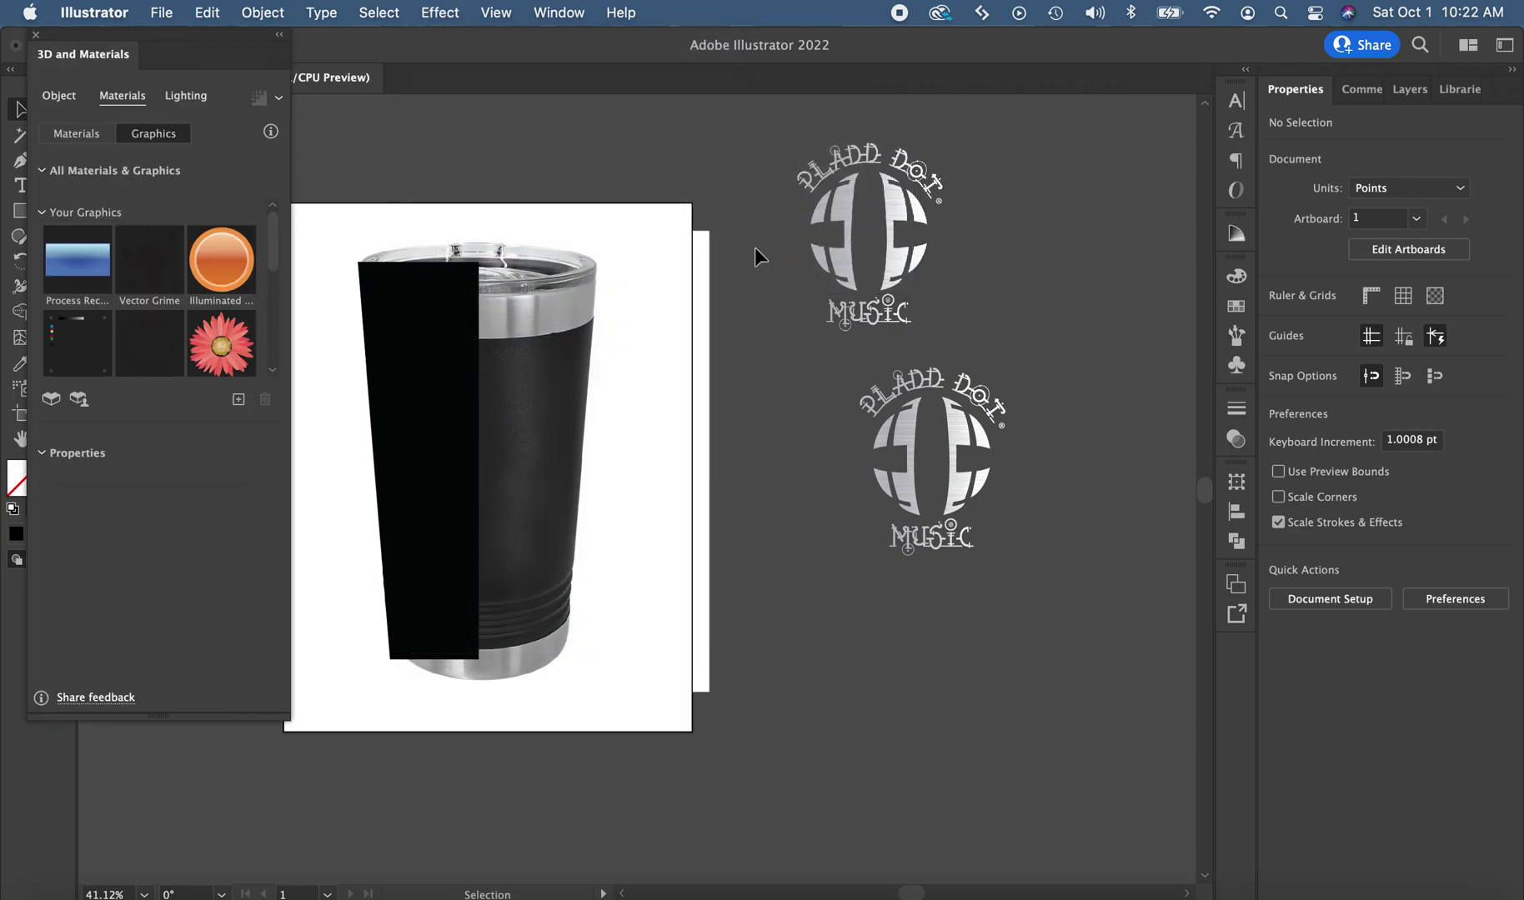
pyautogui.scroll(-3, 199, 367)
pyautogui.click(904, 204)
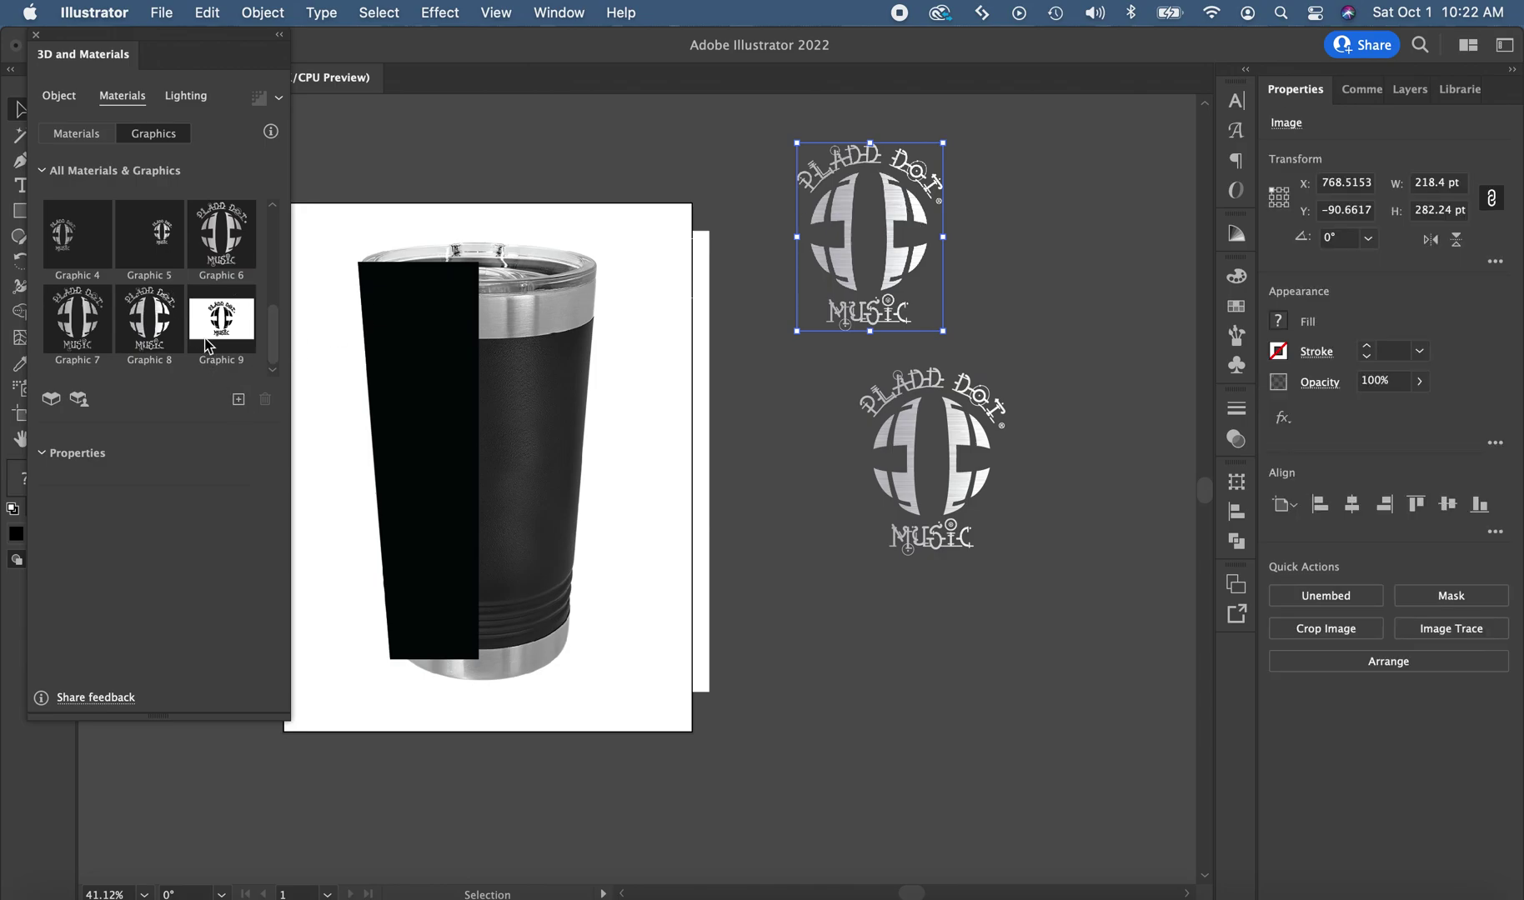
pyautogui.click(238, 401)
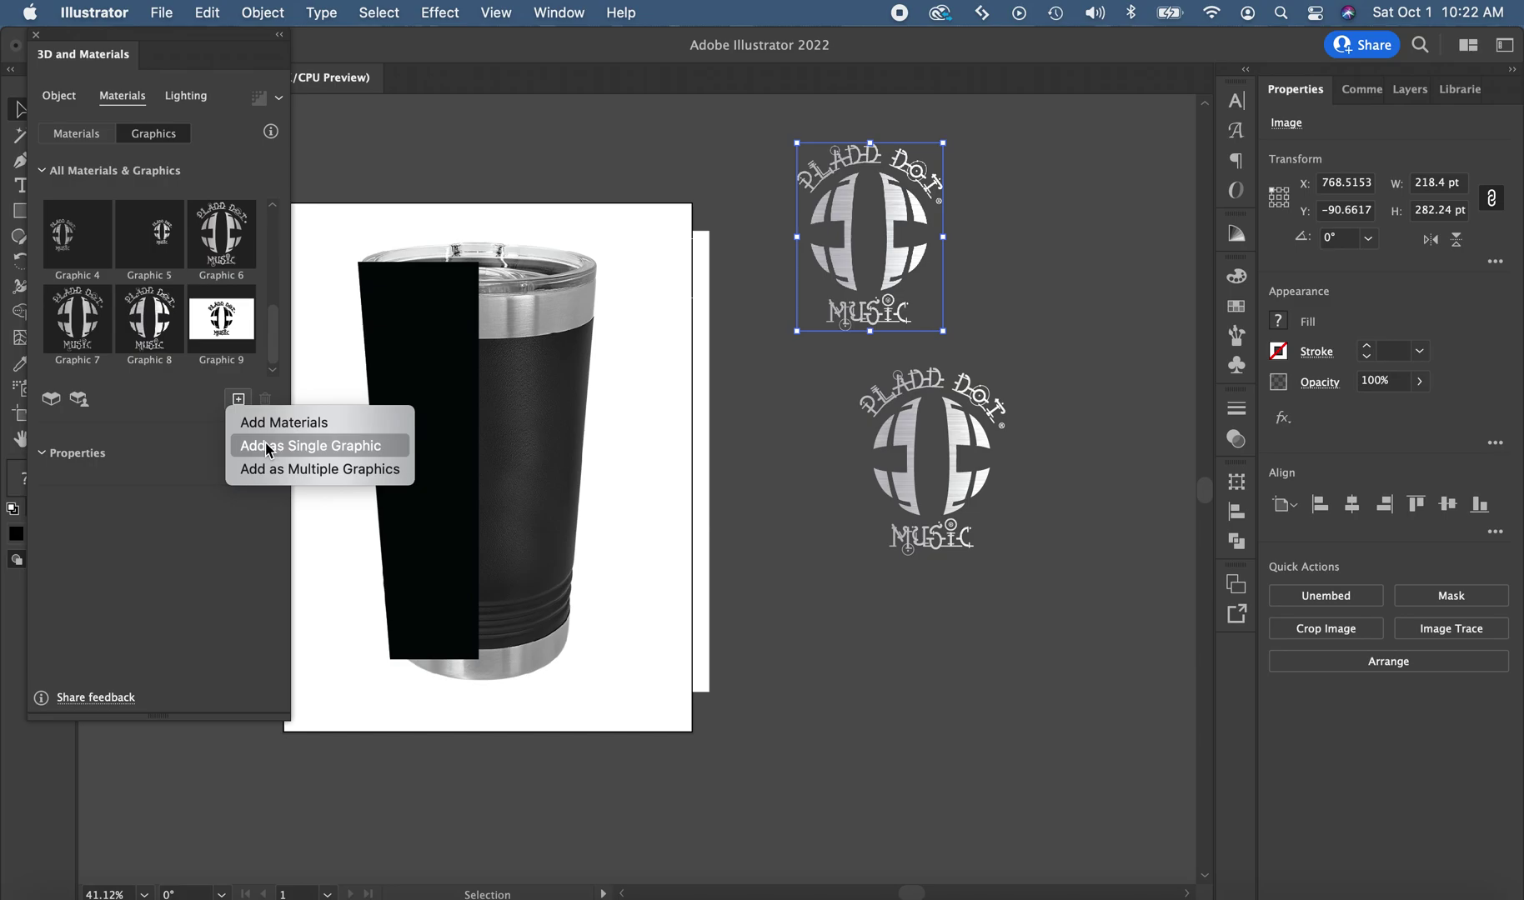
pyautogui.click(265, 444)
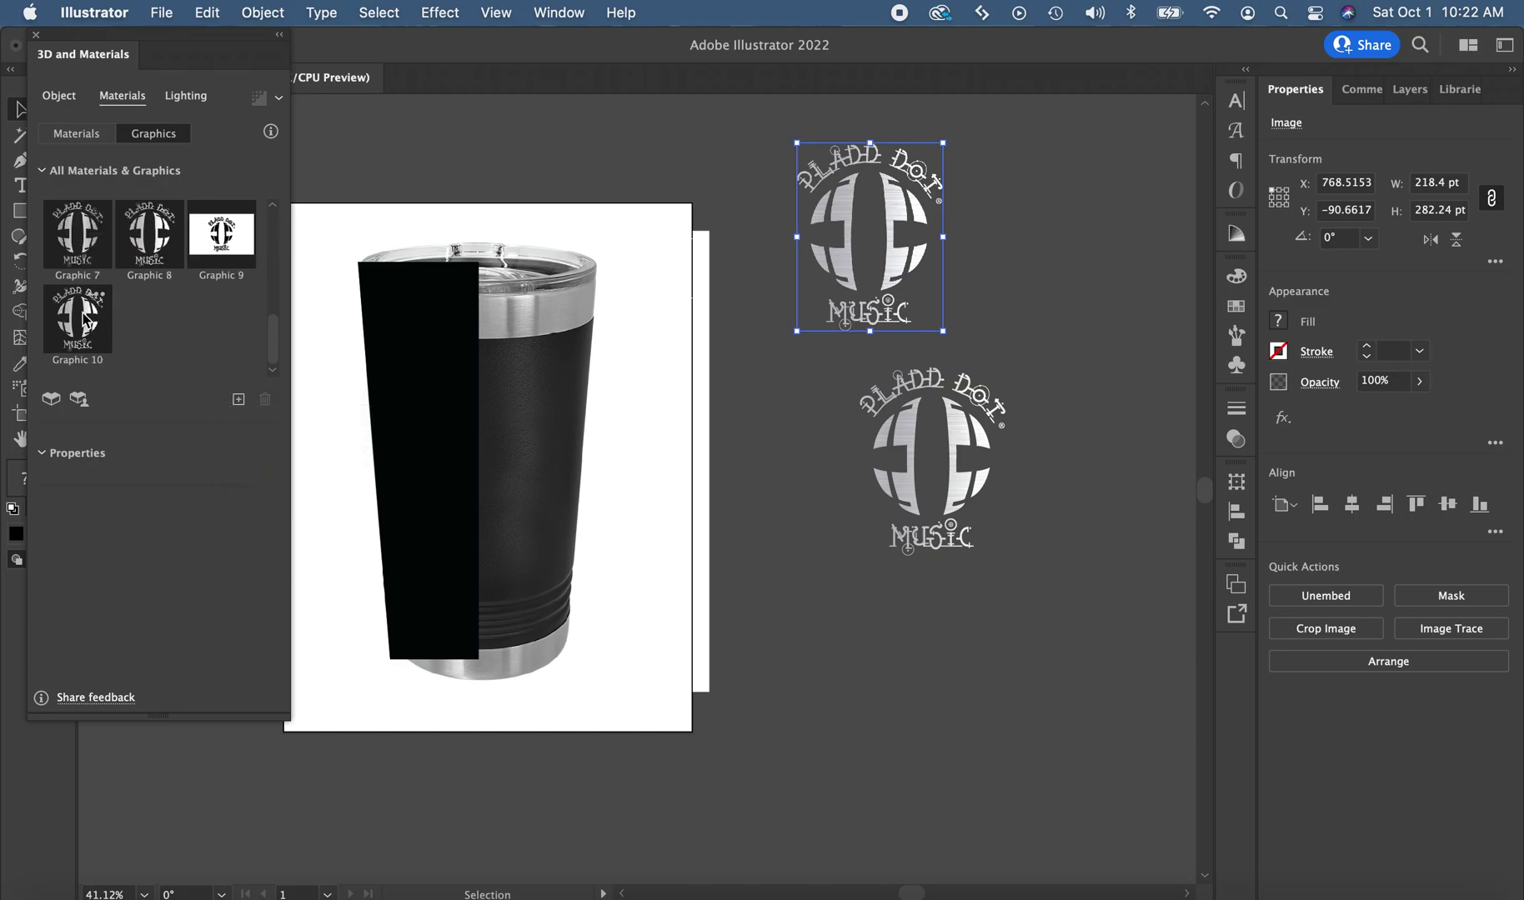
pyautogui.click(35, 36)
# Select the black half-profile shape on the tumbler
pyautogui.click(456, 147)
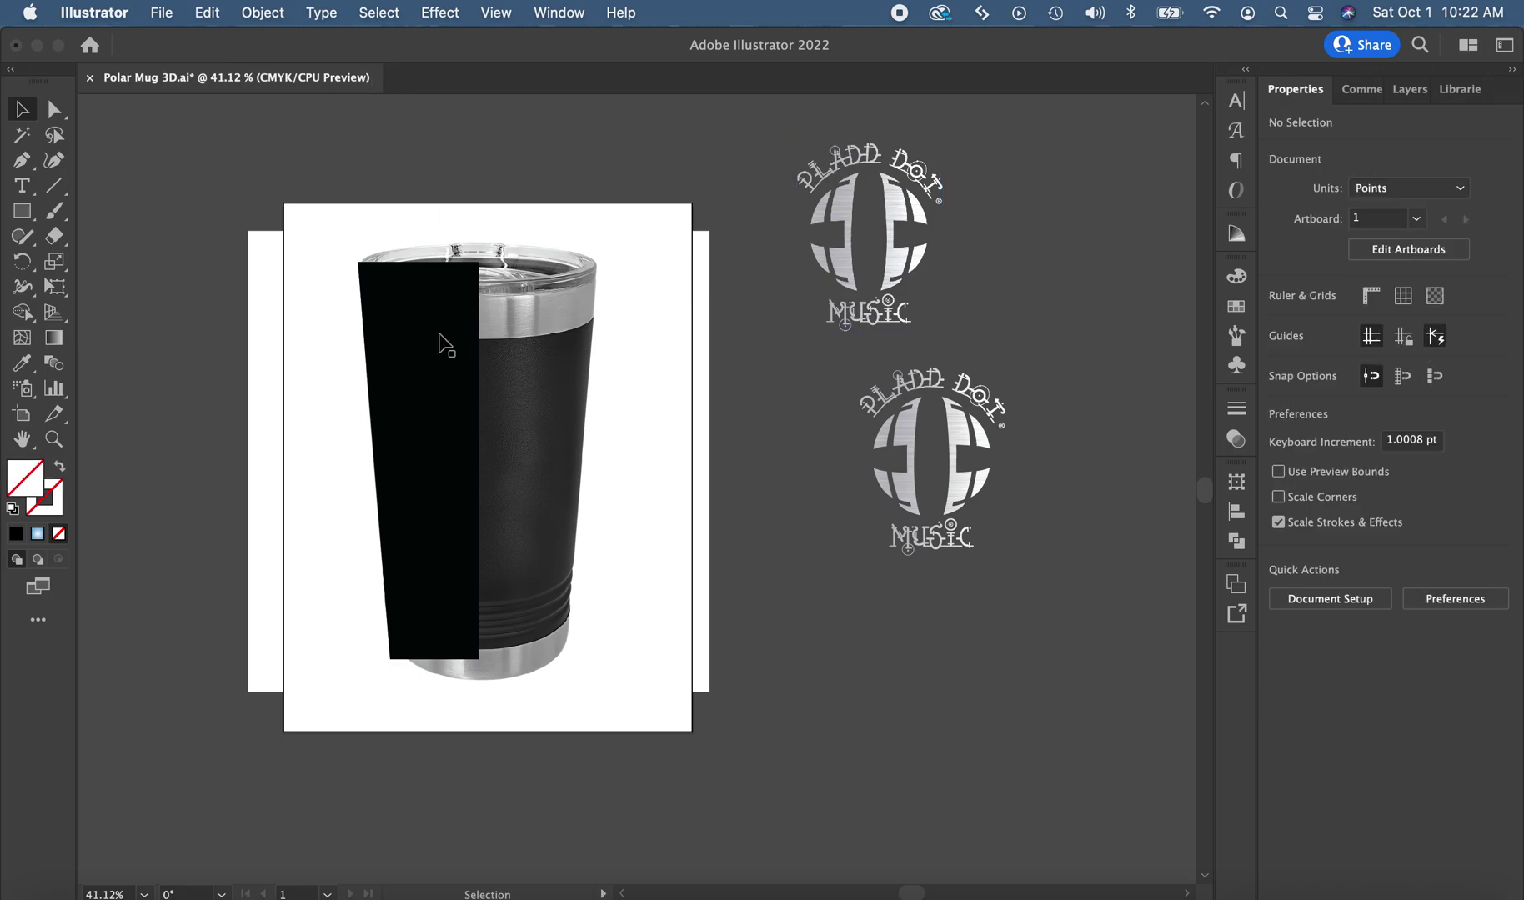
pyautogui.click(444, 343)
pyautogui.click(434, 10)
pyautogui.moveTo(694, 160)
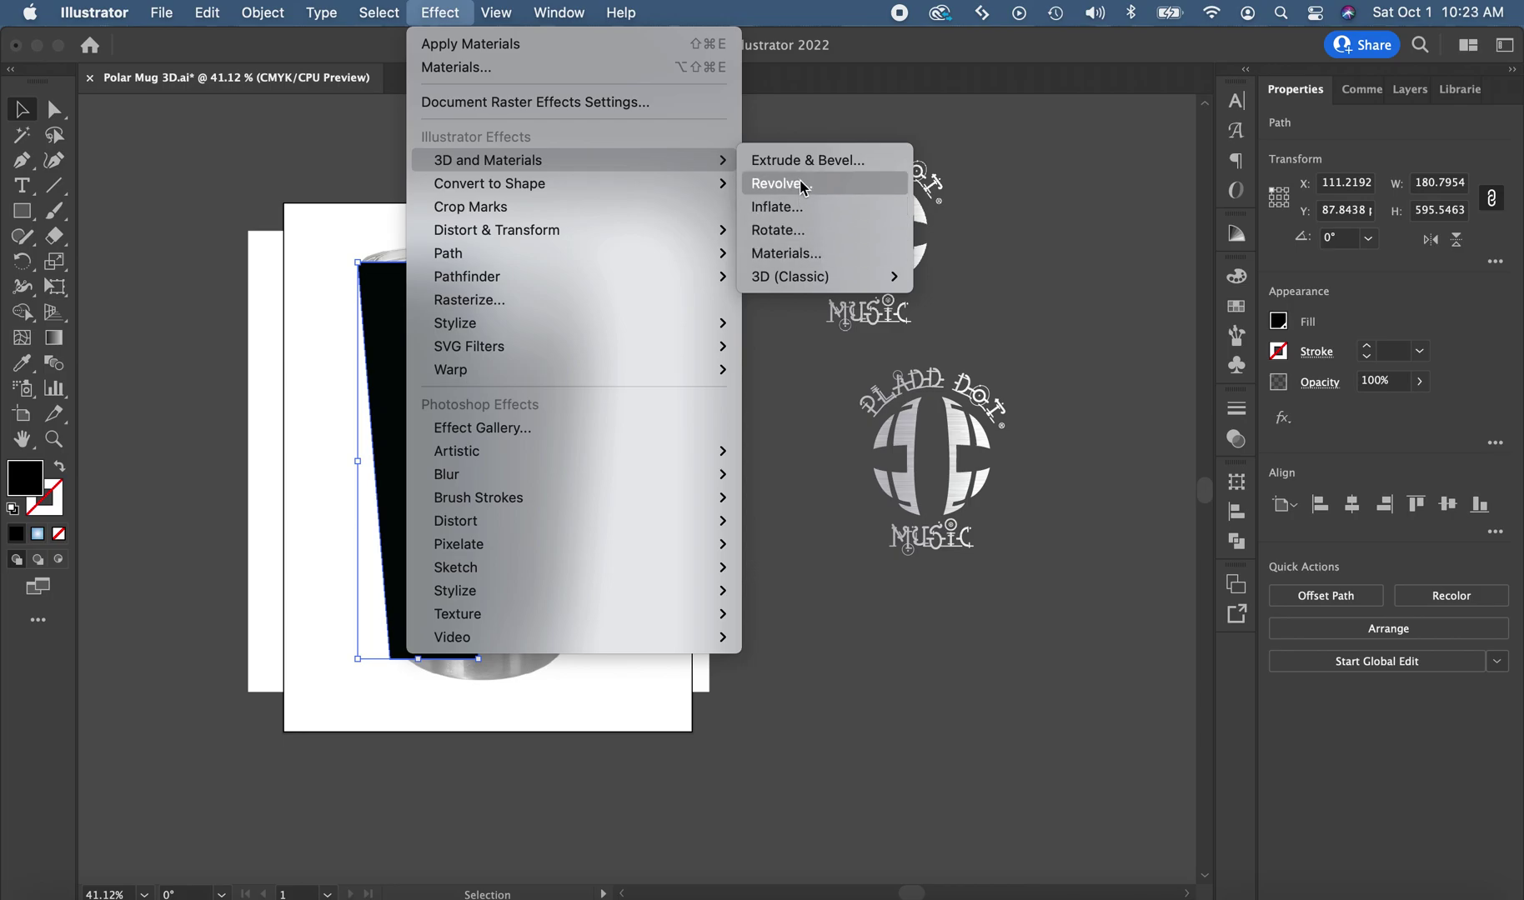
# Apply Revolve (Classic) to the profile with the offset measured from the Right Edge
pyautogui.moveTo(796, 278)
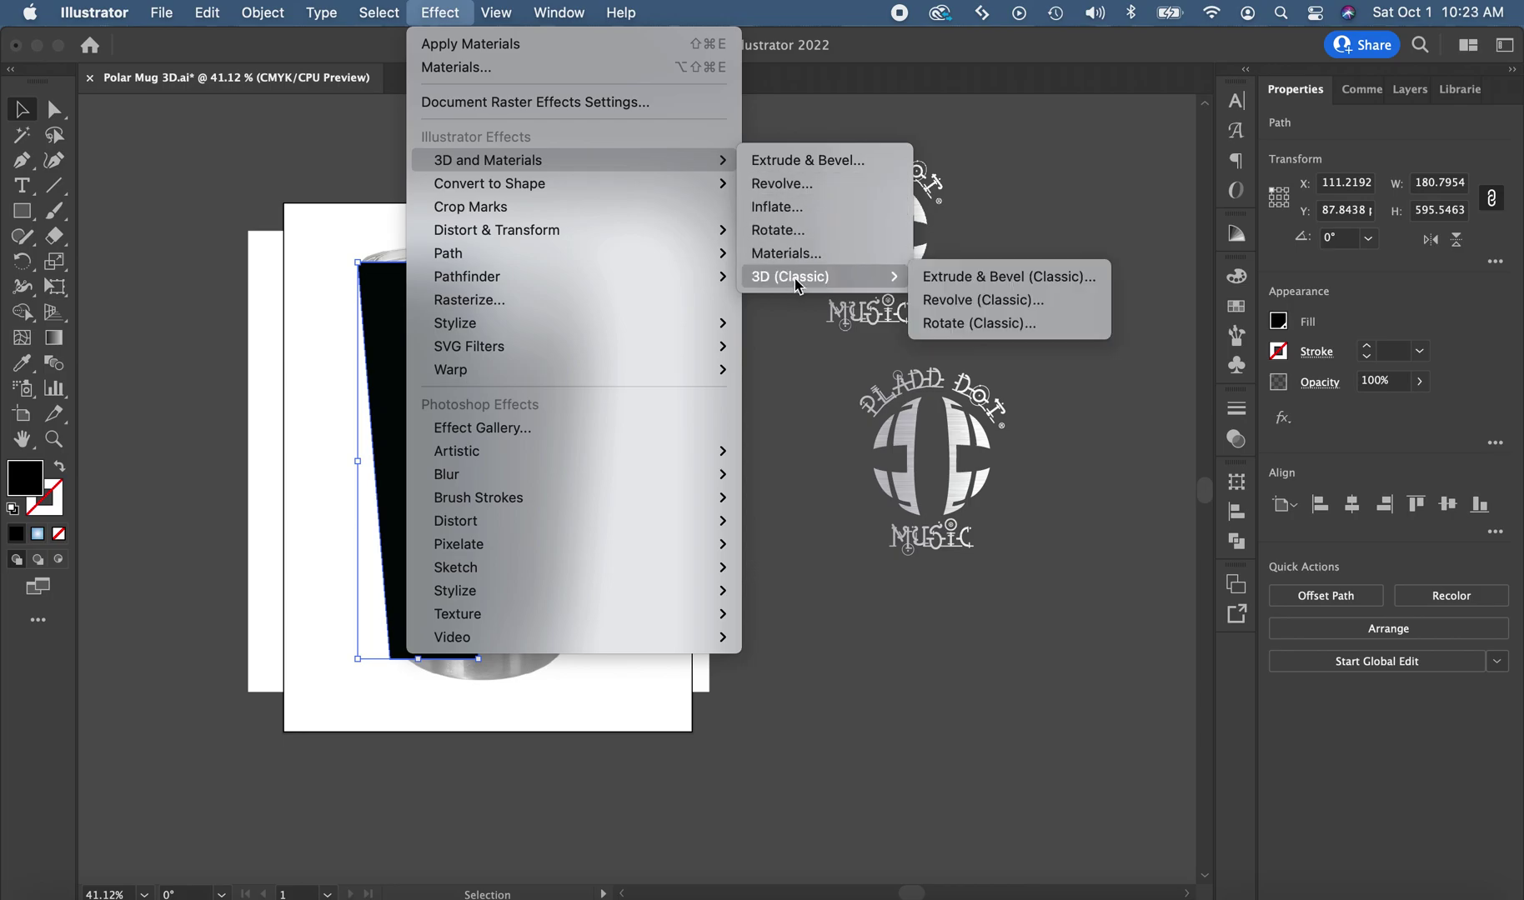
pyautogui.click(965, 293)
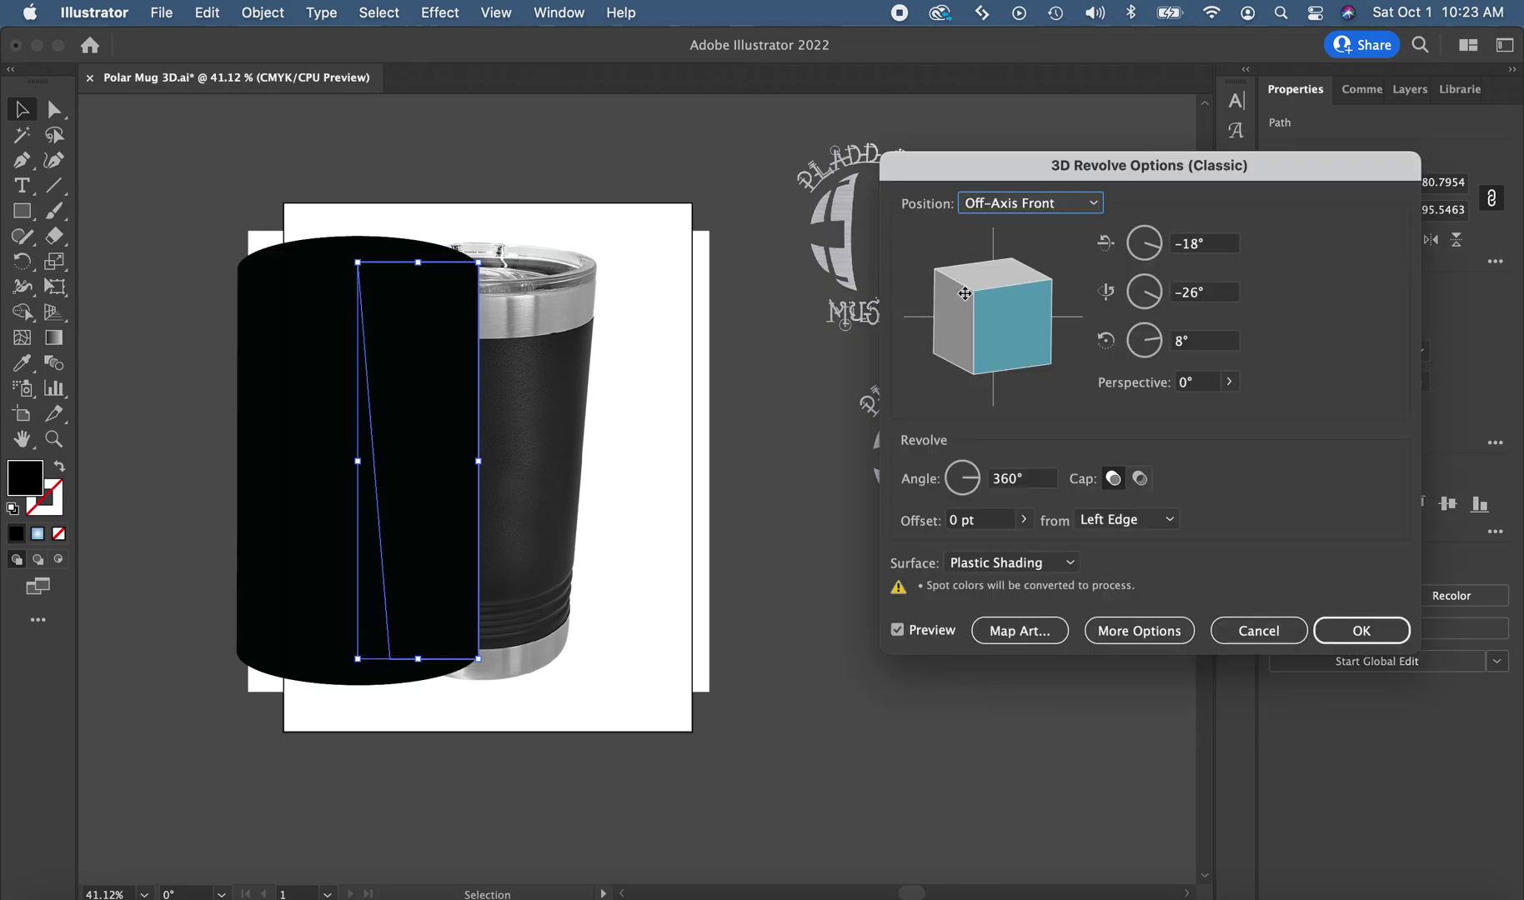
pyautogui.click(1119, 524)
pyautogui.click(1121, 565)
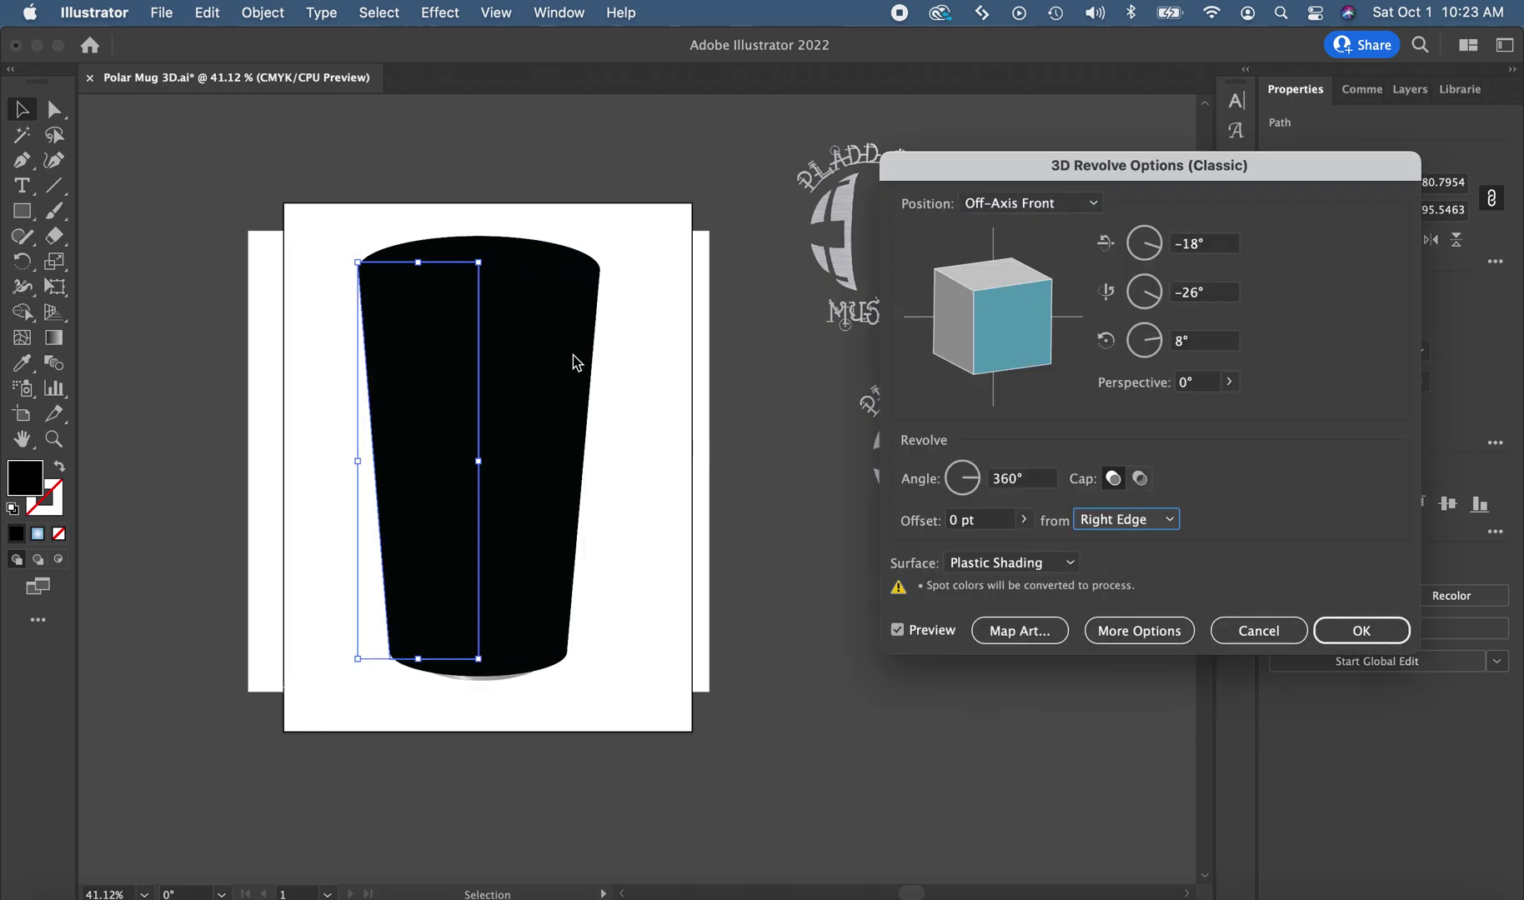
pyautogui.click(1013, 633)
# Map Graphic 10 onto the cup's front surface with Invisible Geometry and apply the revolve
pyautogui.click(1044, 208)
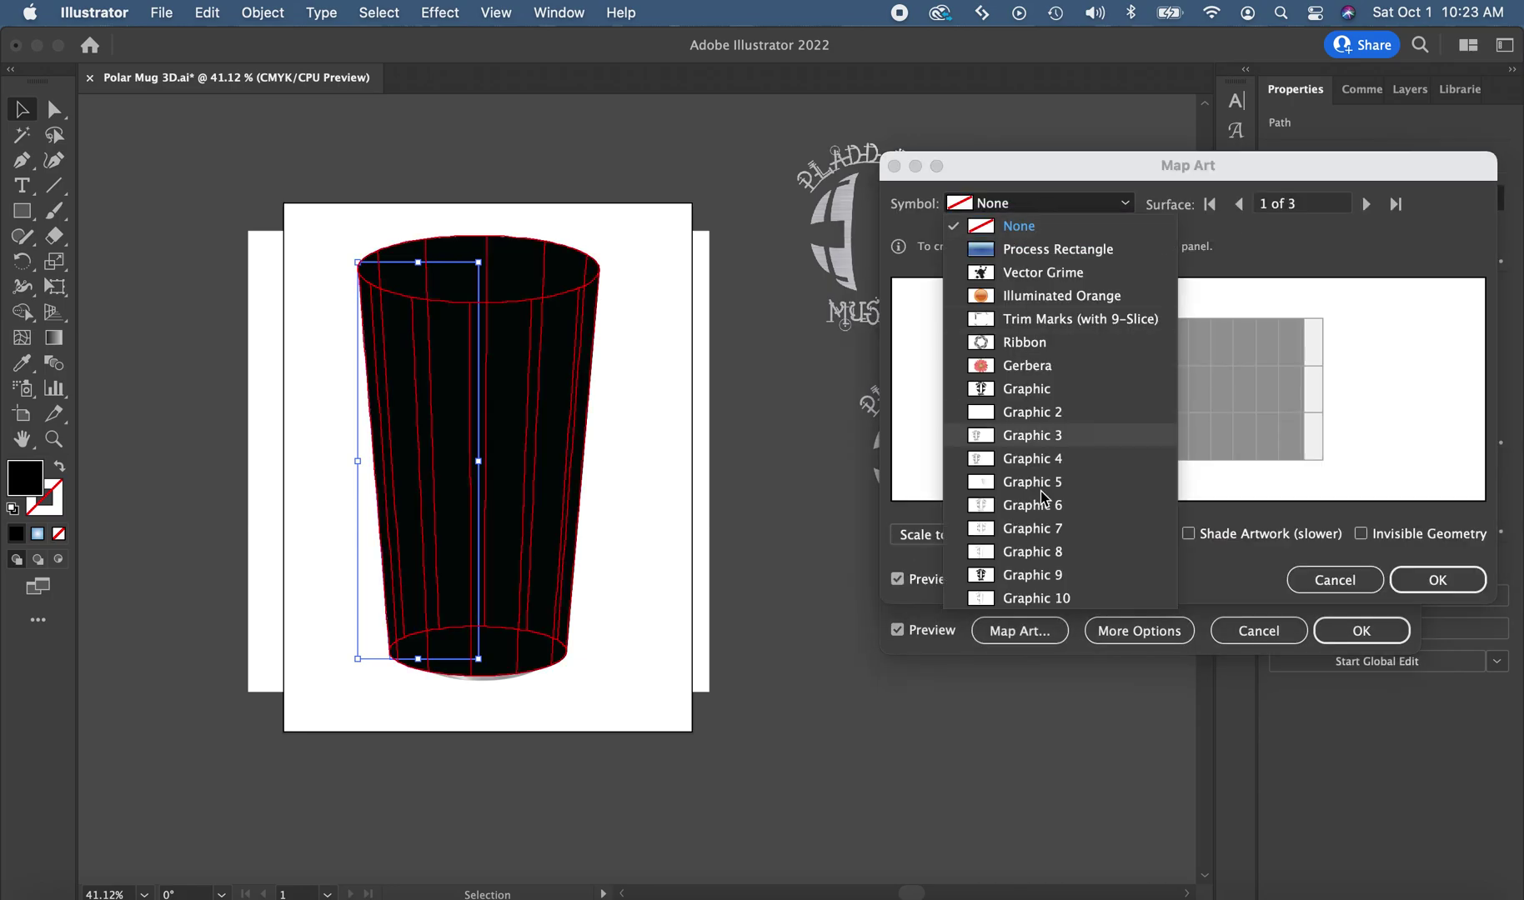
pyautogui.click(1036, 597)
pyautogui.moveTo(1201, 387); pyautogui.dragTo(1113, 372)
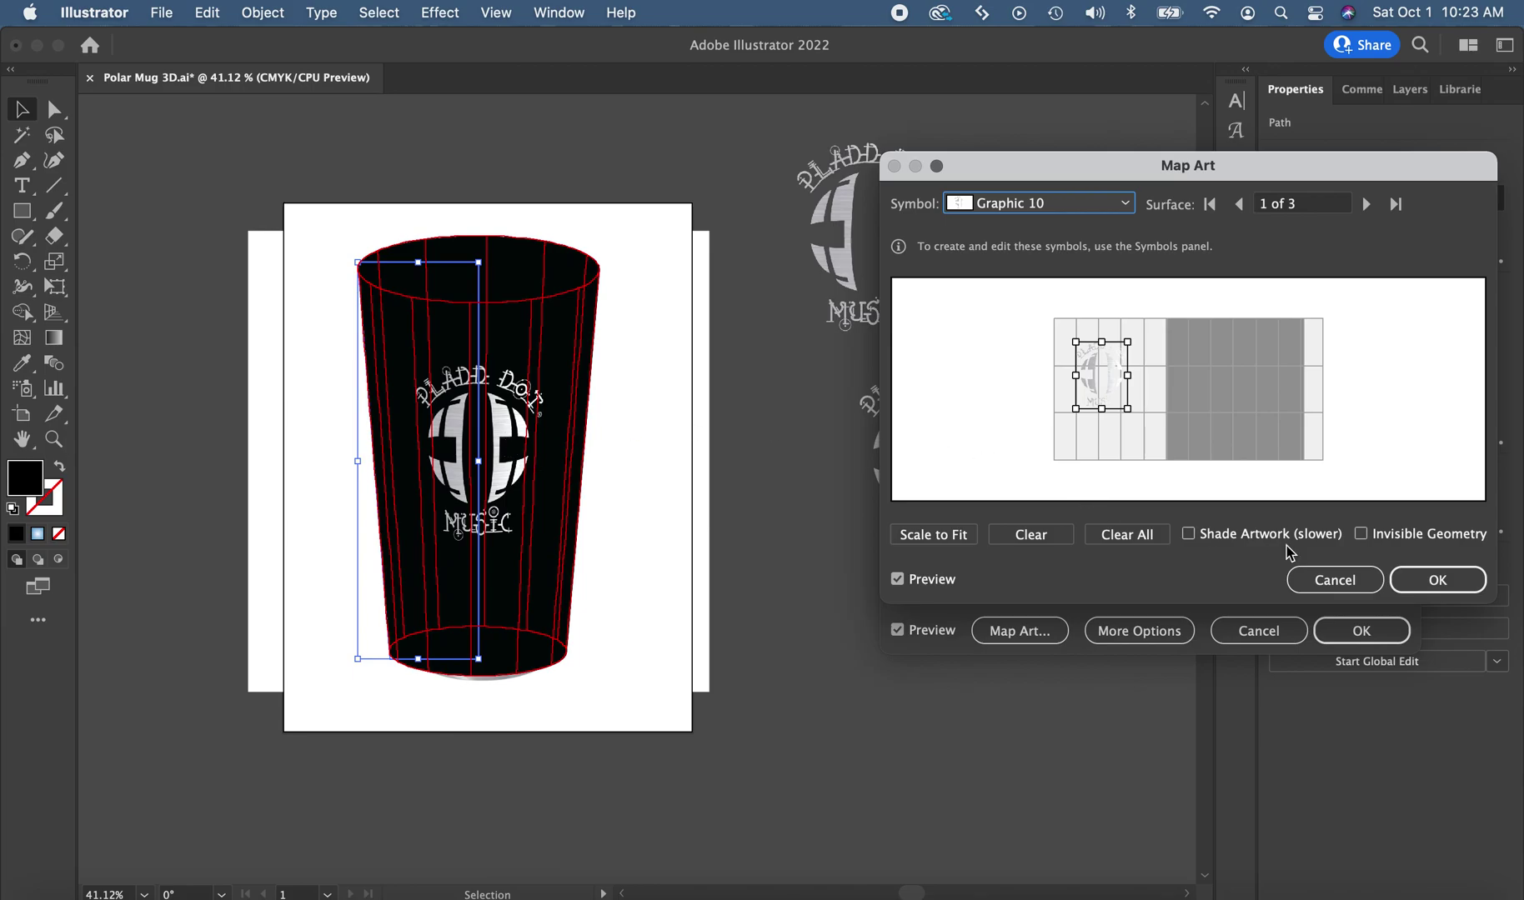
pyautogui.click(1361, 533)
pyautogui.click(1435, 581)
pyautogui.click(1367, 631)
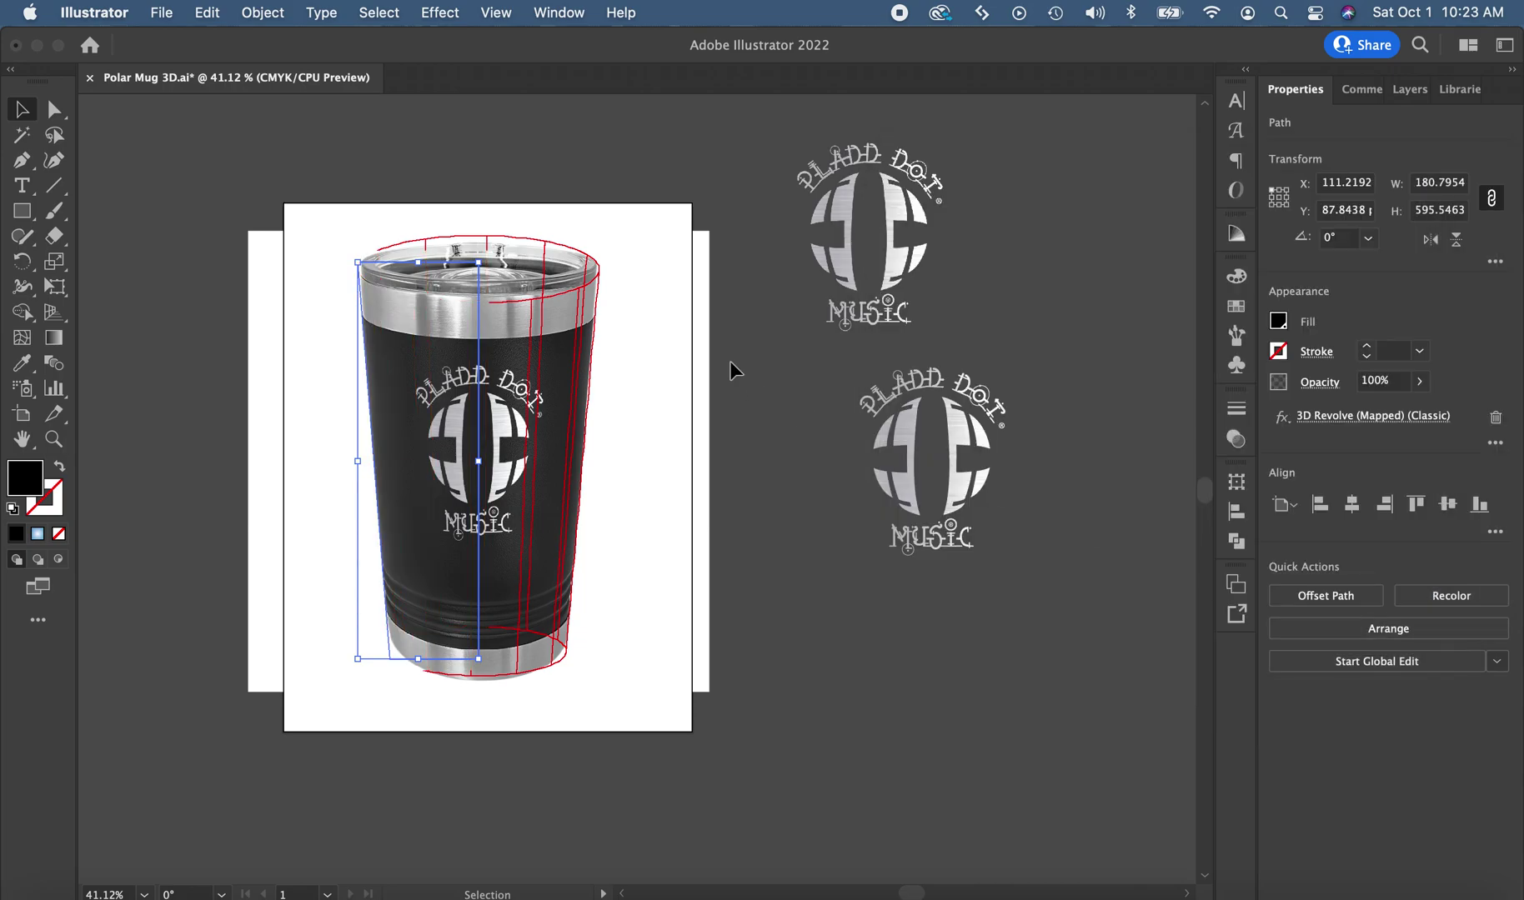
pyautogui.click(741, 363)
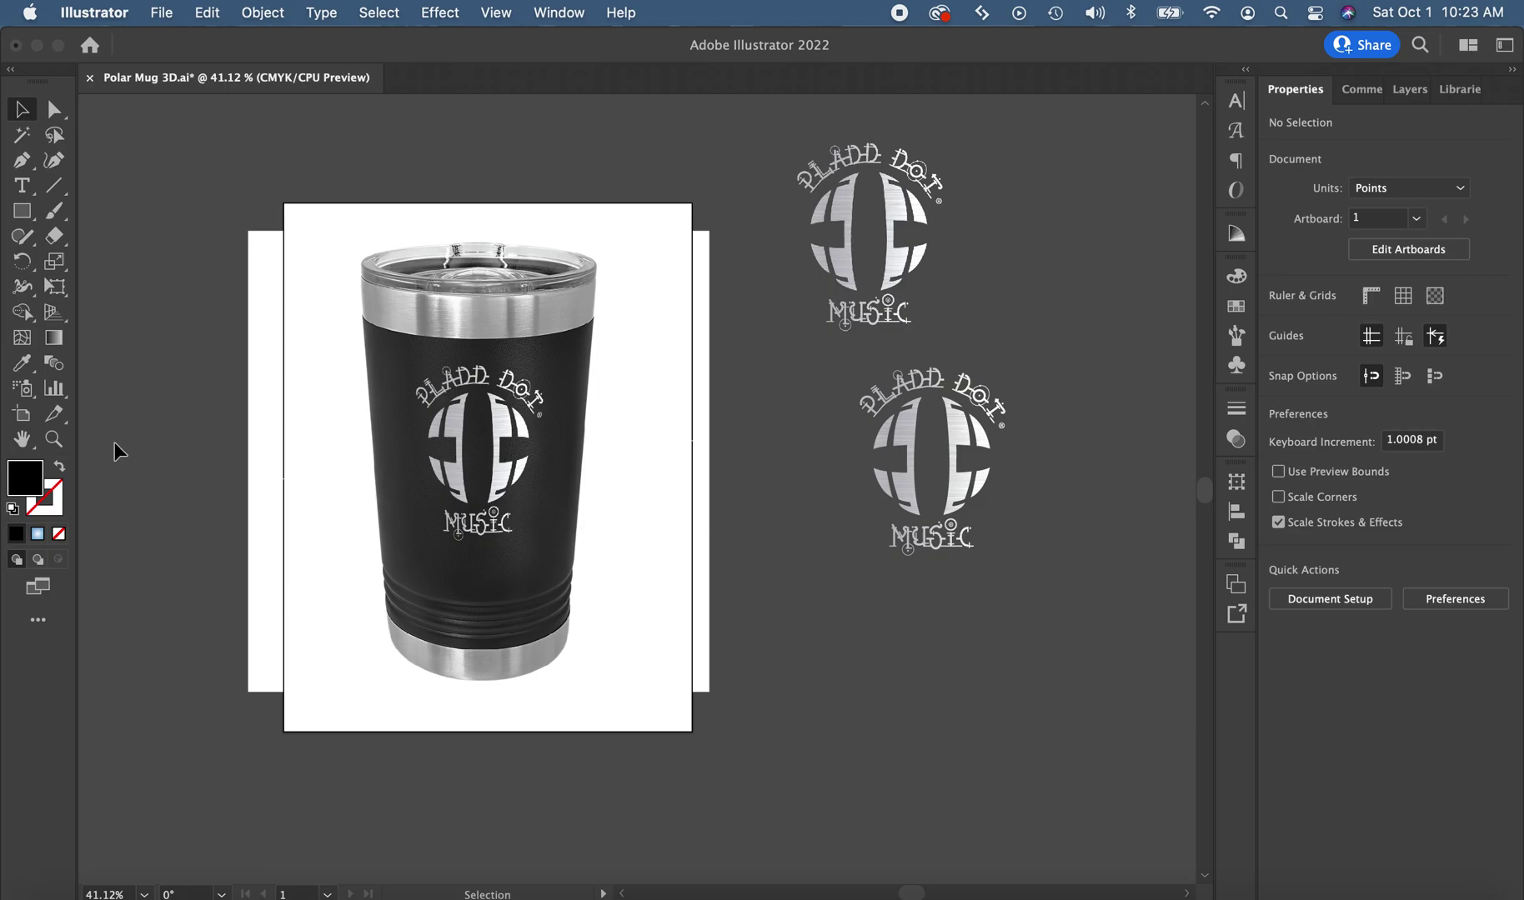
# Zoom the tumbler to 66.67% to inspect the wrapped logo, leaving nothing selected
pyautogui.click(54, 439)
pyautogui.click(475, 407)
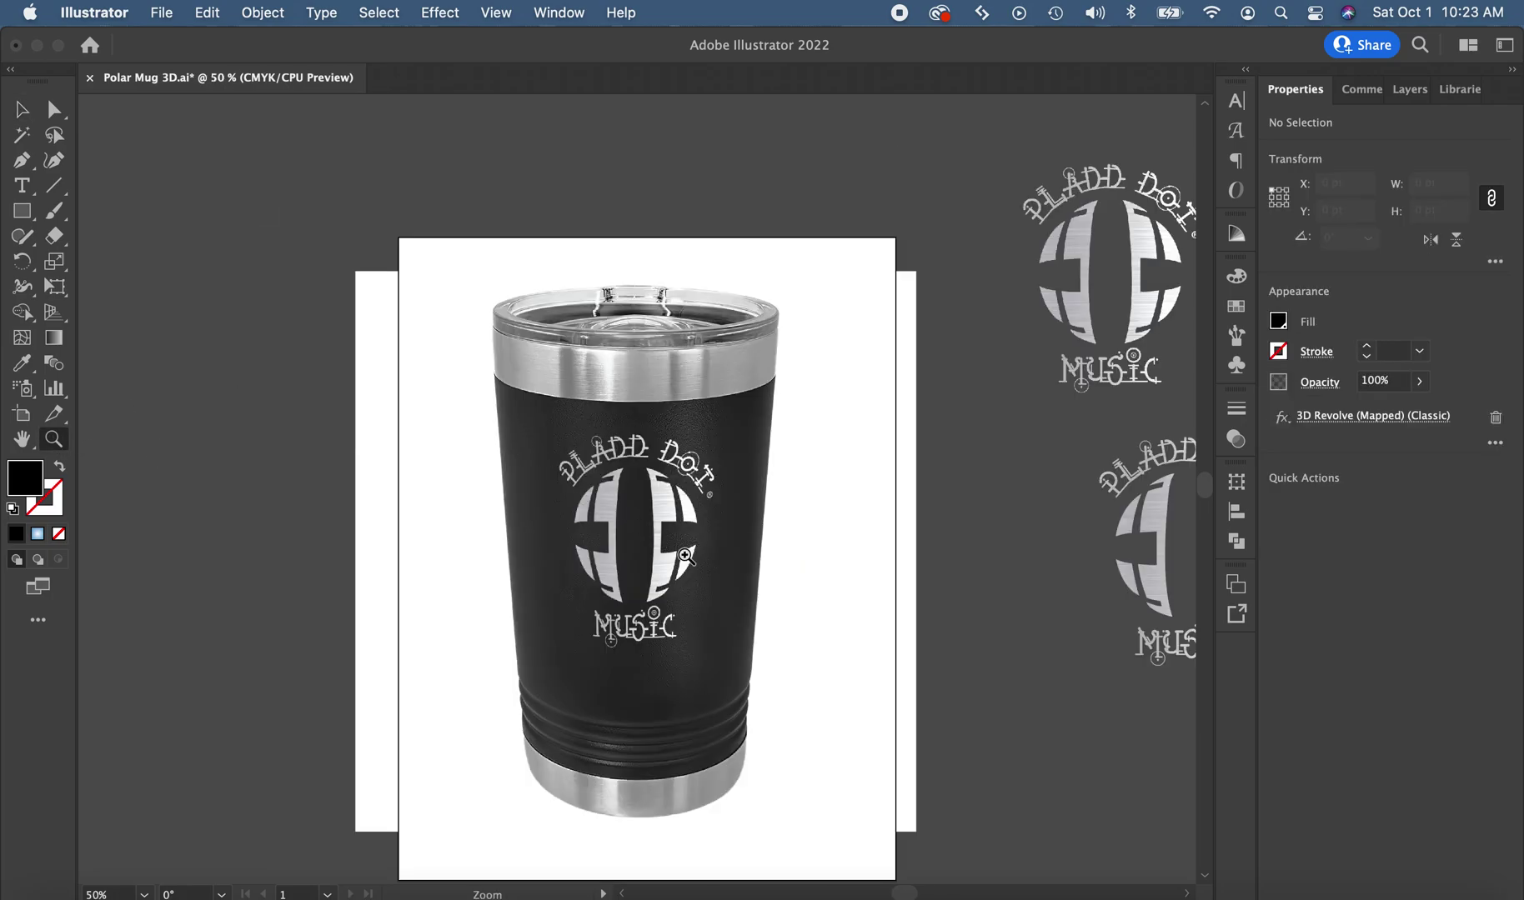
pyautogui.click(685, 556)
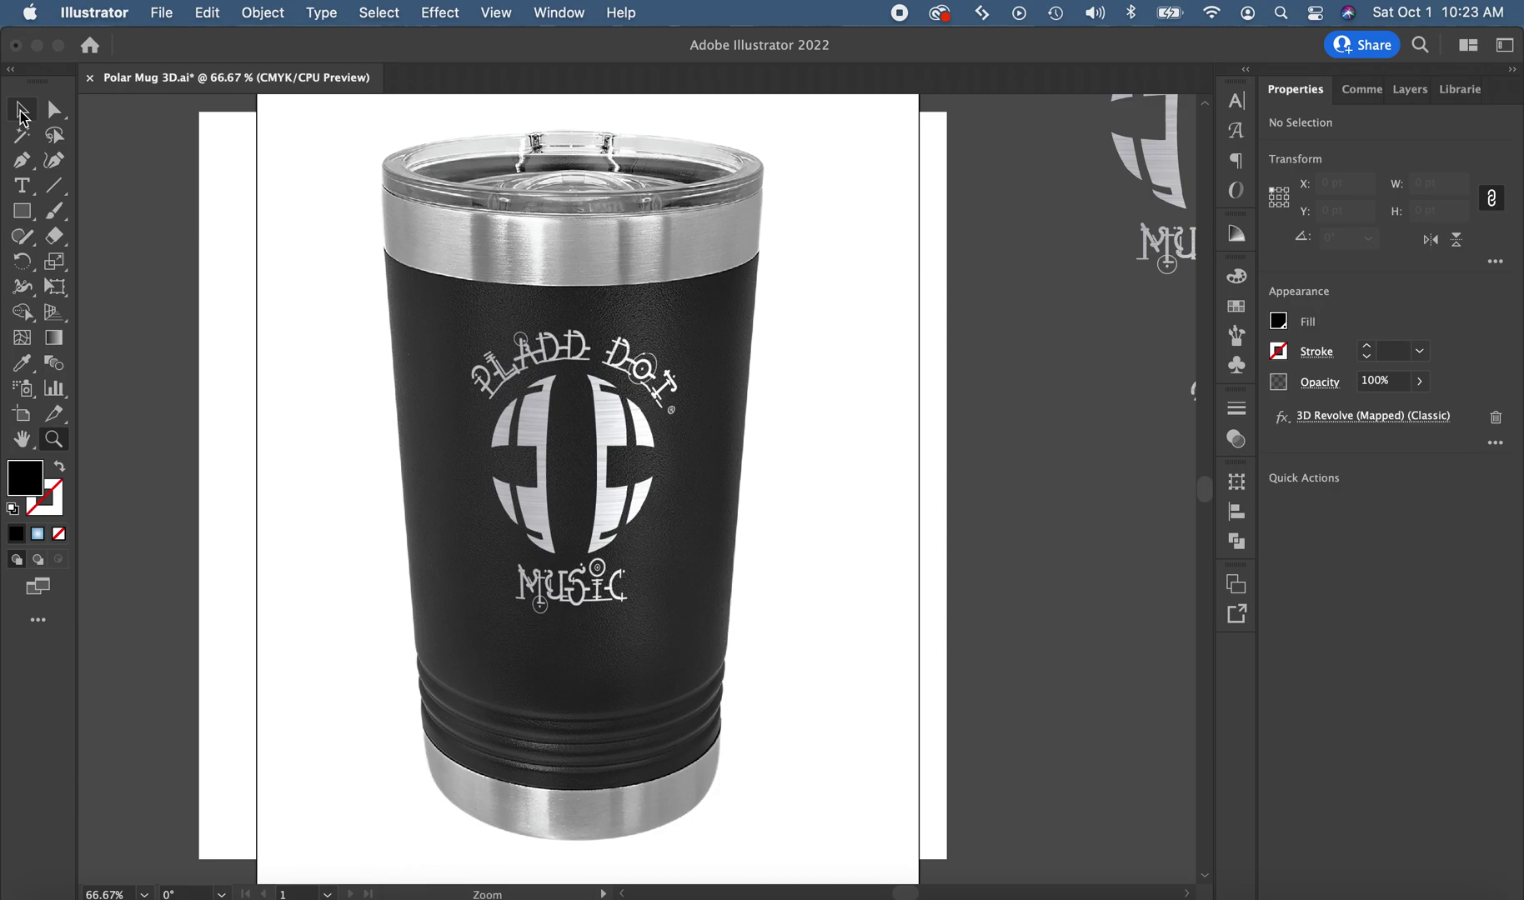
pyautogui.click(22, 111)
pyautogui.click(208, 268)
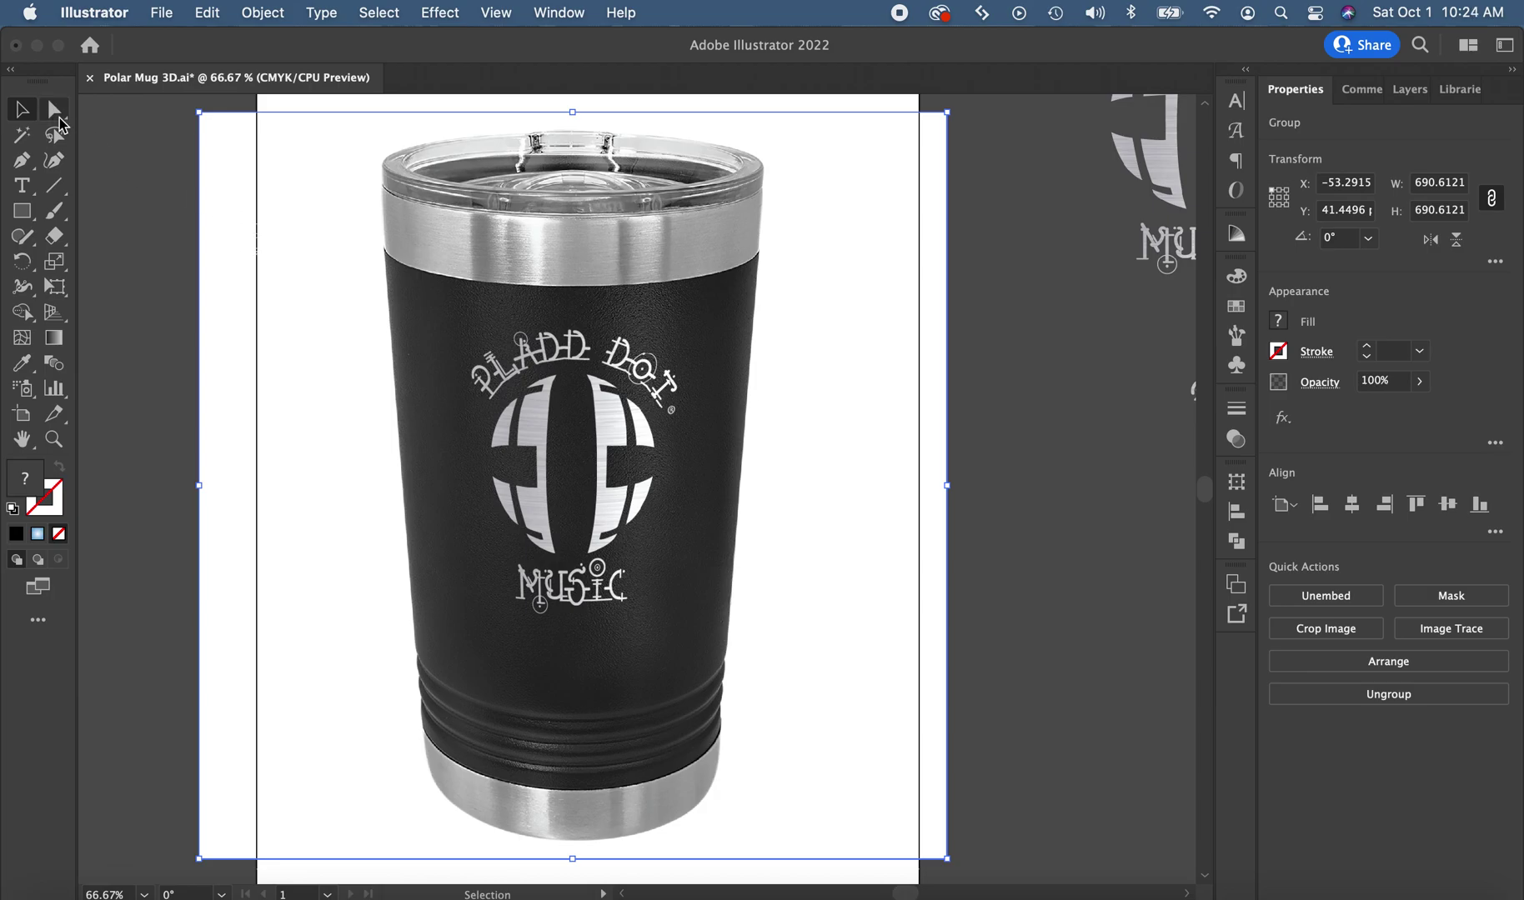
pyautogui.click(131, 139)
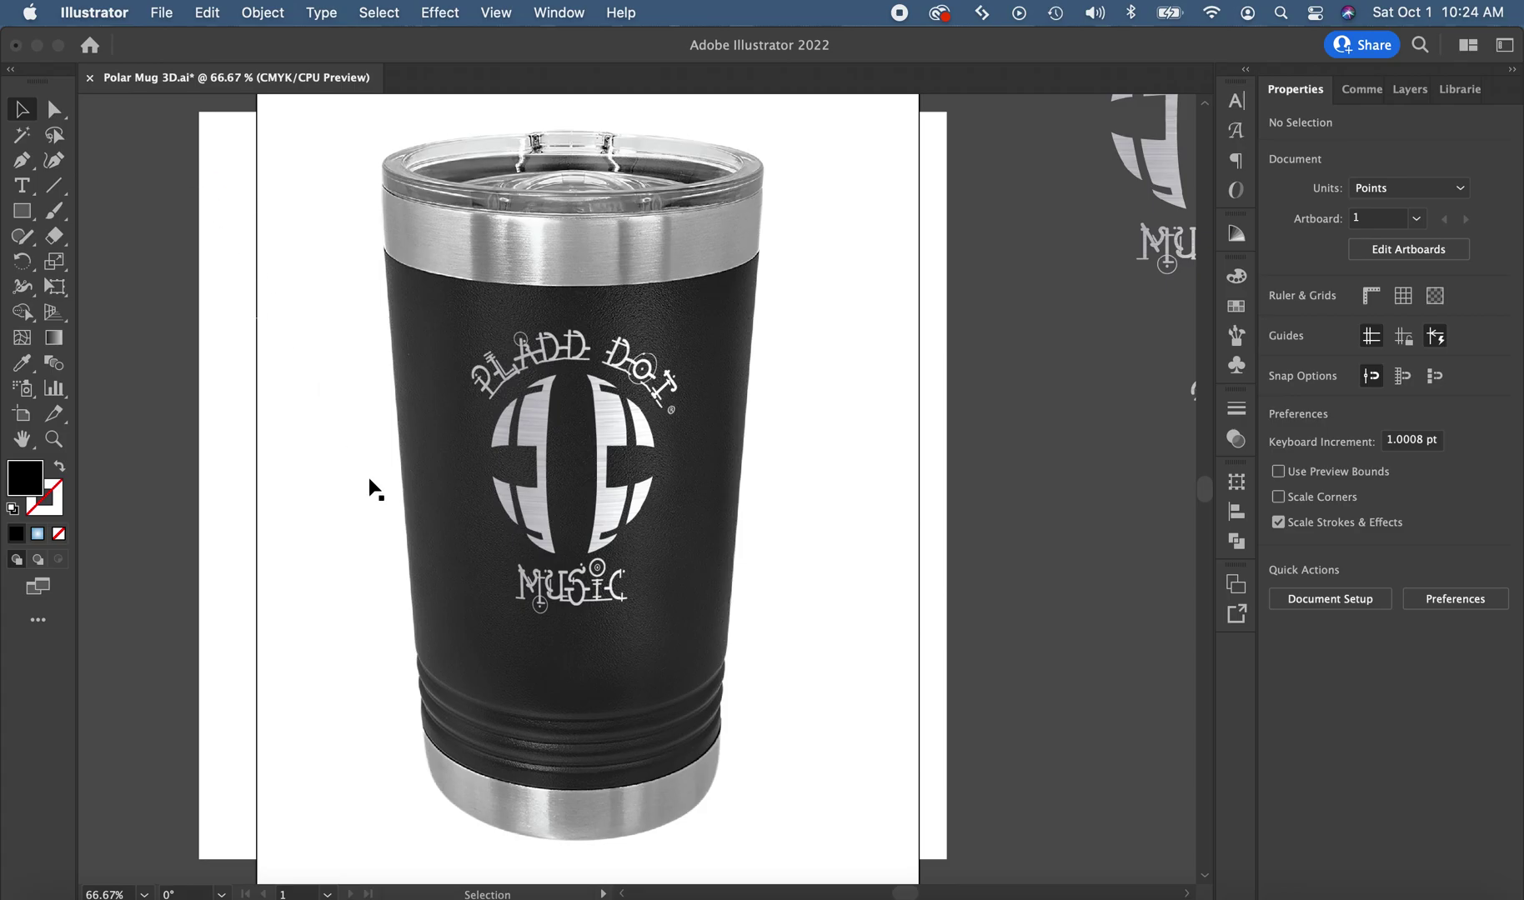